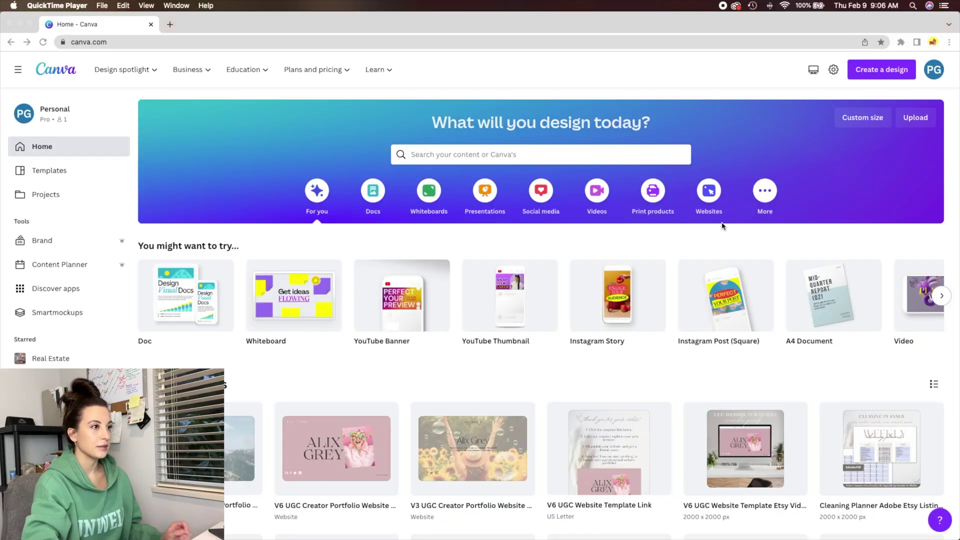
- Search the Canva template library for 'website' templates
{"action": "left_click", "coordinate": [874, 73]}
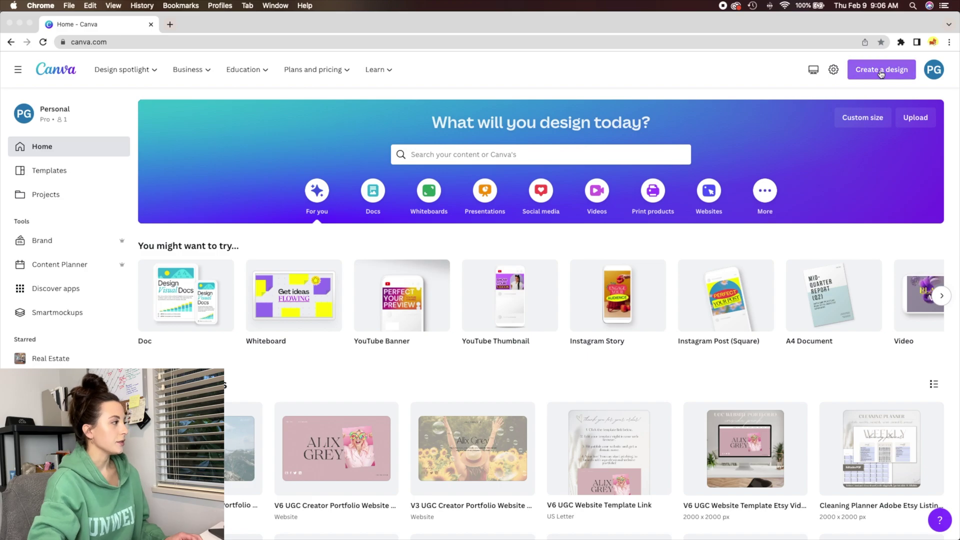
{"action": "left_click", "coordinate": [56, 170]}
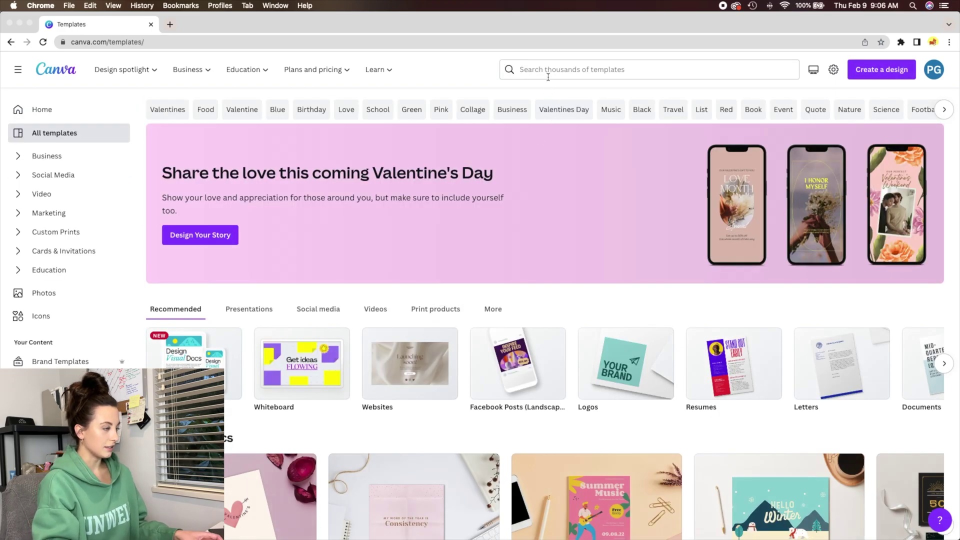
{"action": "left_click", "coordinate": [546, 70]}
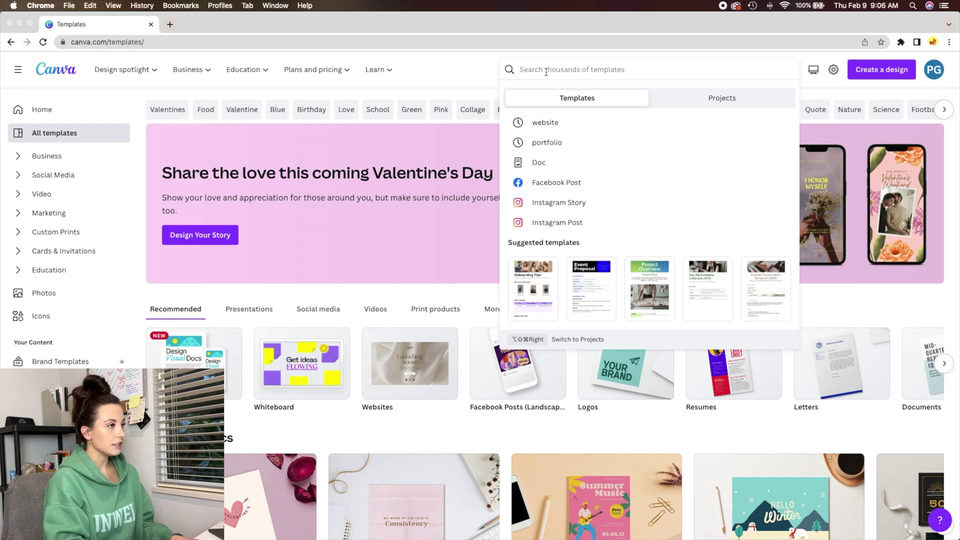
{"action": "type", "text": "website"}
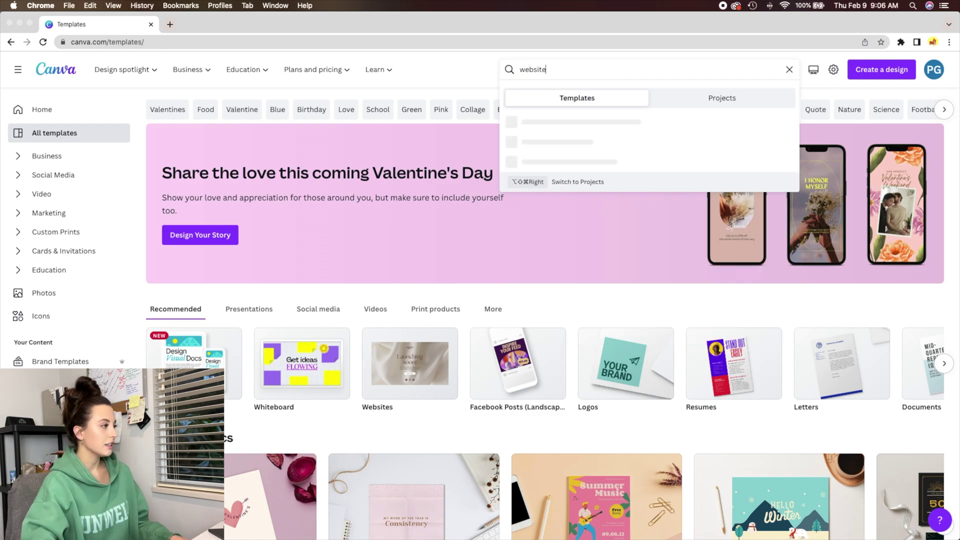
{"action": "key", "text": "Return"}
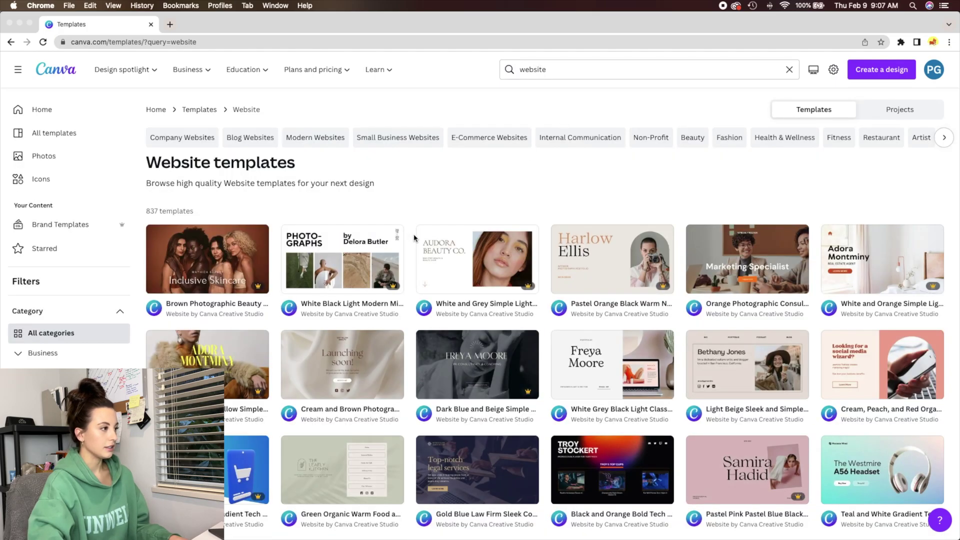
- Preview the Harlow Ellis and AUDORA BEAUTY CO. website templates
{"action": "scroll", "coordinate": [410, 238], "scroll_direction": "down", "scroll_amount": 3}
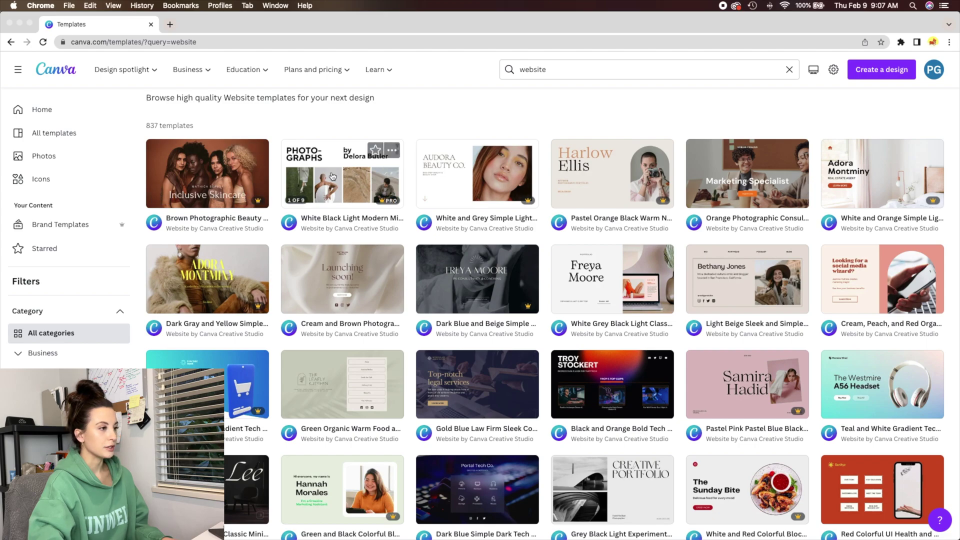
{"action": "left_click", "coordinate": [606, 173]}
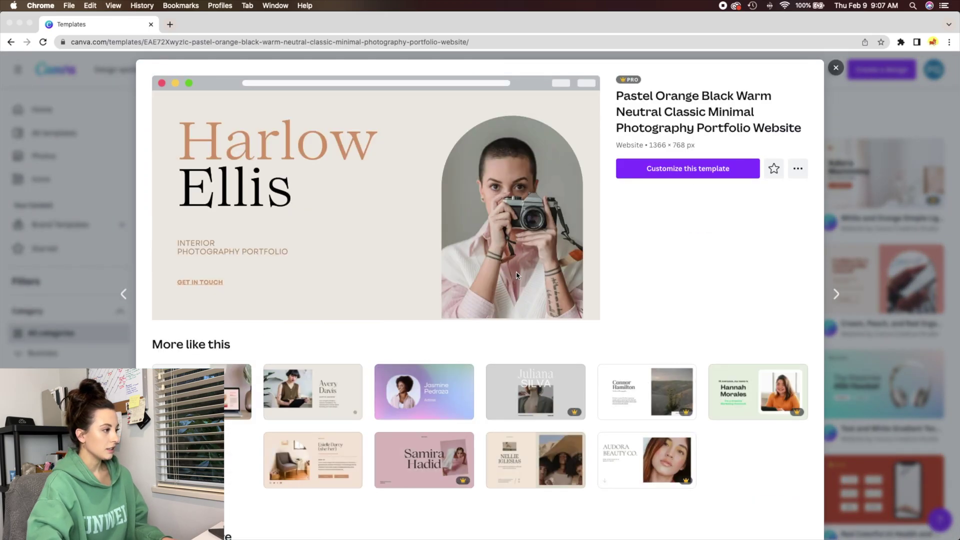
{"action": "scroll", "coordinate": [459, 253], "scroll_direction": "down", "scroll_amount": 5}
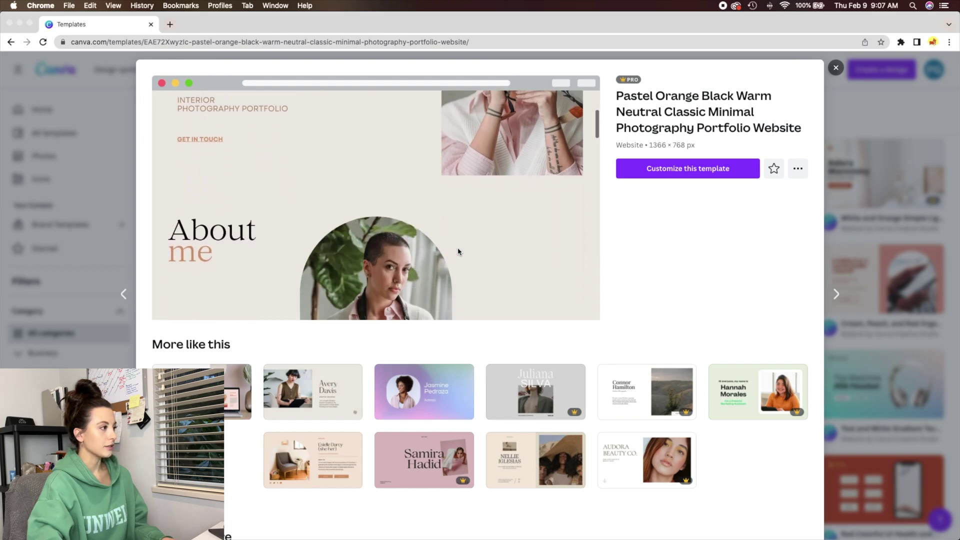
{"action": "scroll", "coordinate": [461, 255], "scroll_direction": "down", "scroll_amount": 10}
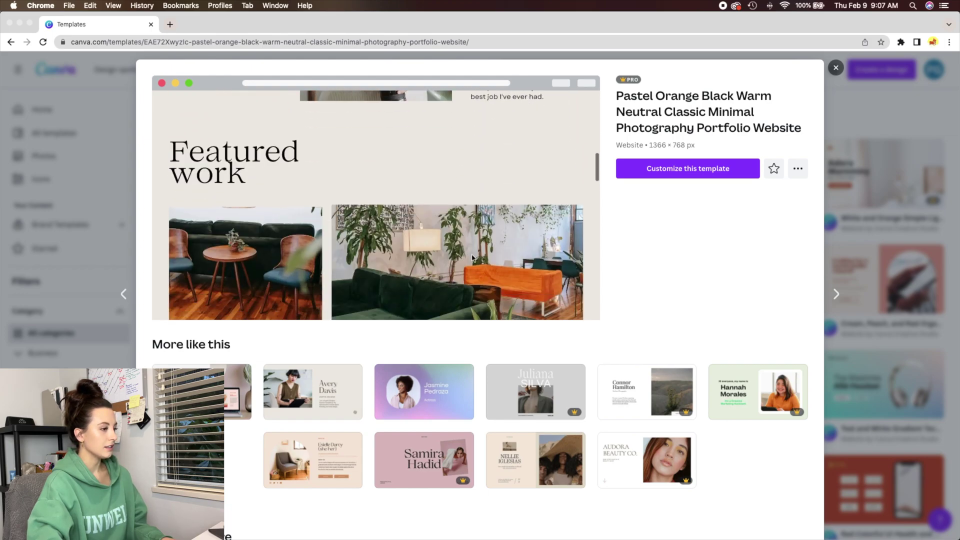
{"action": "scroll", "coordinate": [472, 258], "scroll_direction": "down", "scroll_amount": 5}
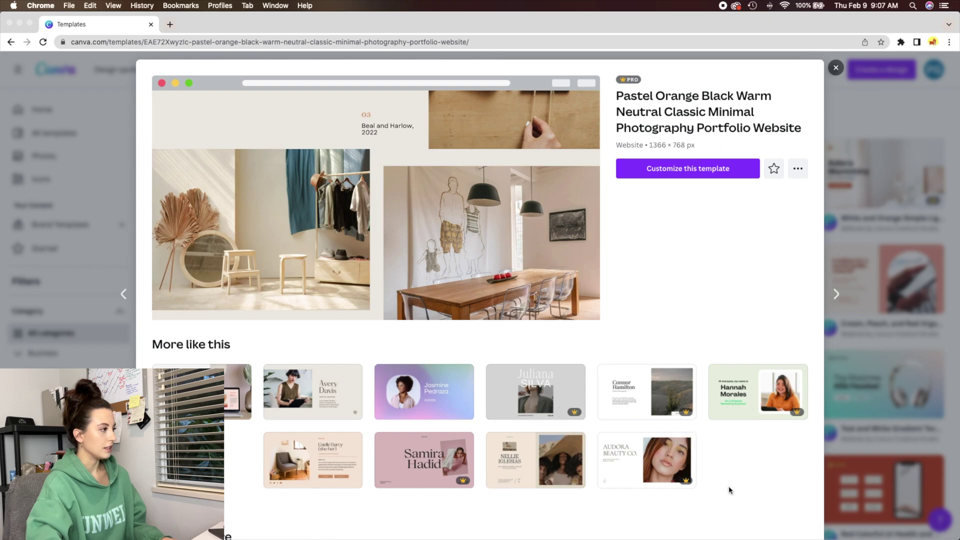
{"action": "left_click", "coordinate": [623, 465]}
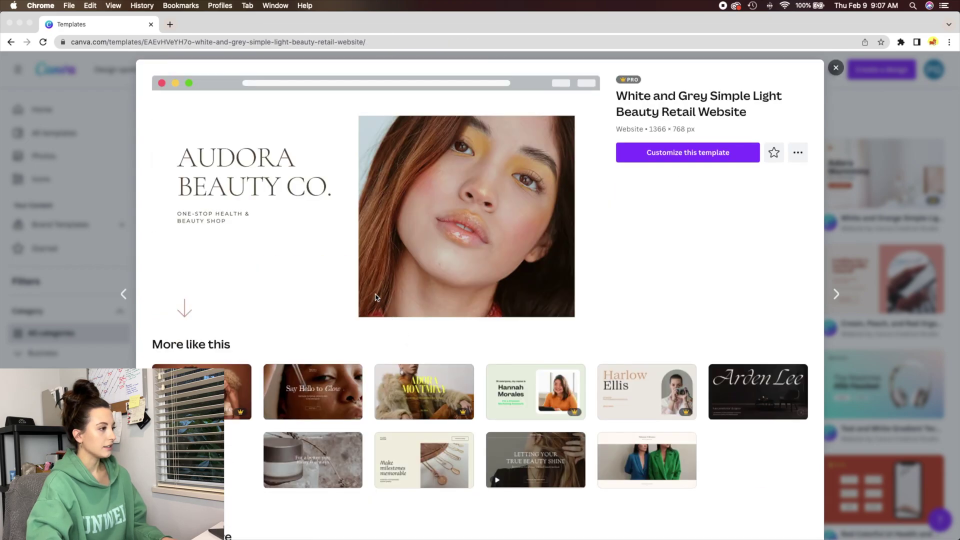
{"action": "scroll", "coordinate": [336, 269], "scroll_direction": "down", "scroll_amount": 10}
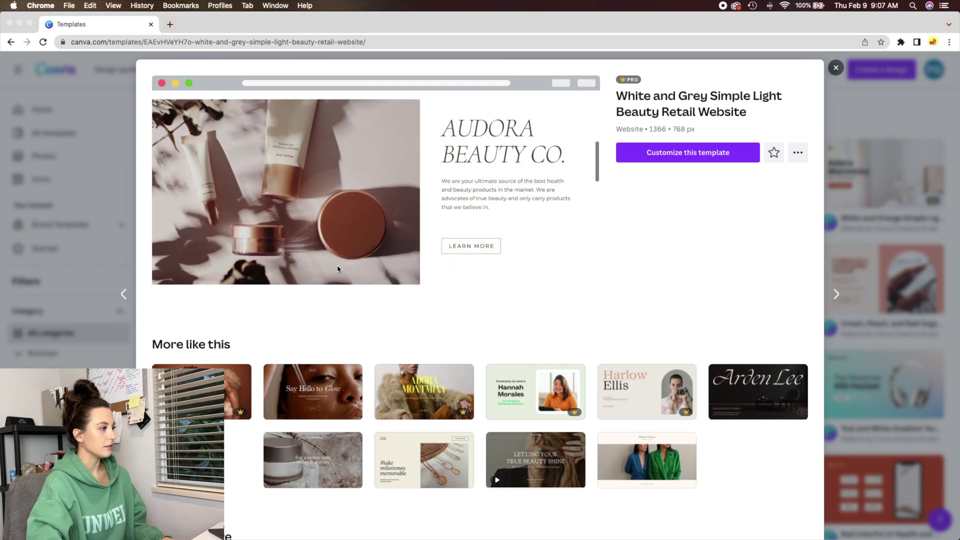
{"action": "scroll", "coordinate": [338, 269], "scroll_direction": "down", "scroll_amount": 10}
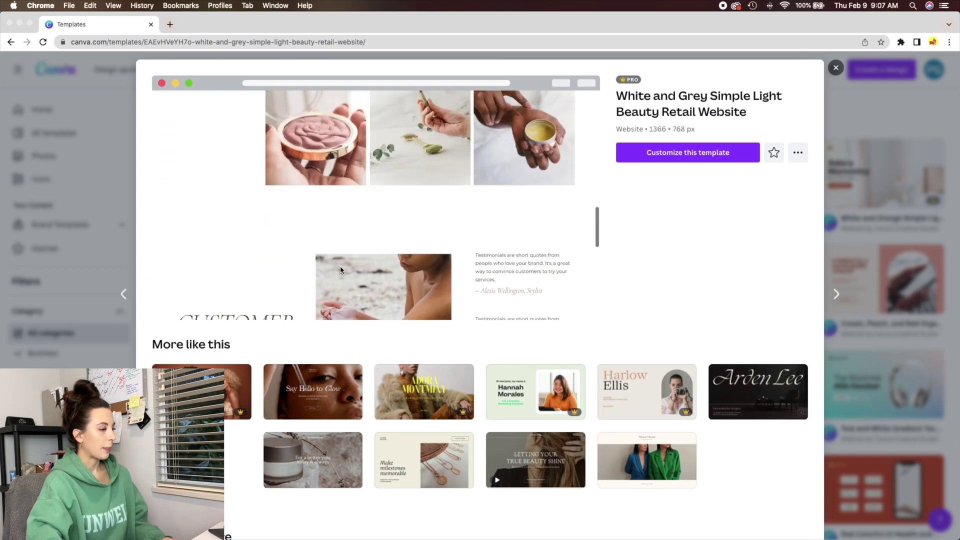
{"action": "scroll", "coordinate": [341, 271], "scroll_direction": "down", "scroll_amount": 5}
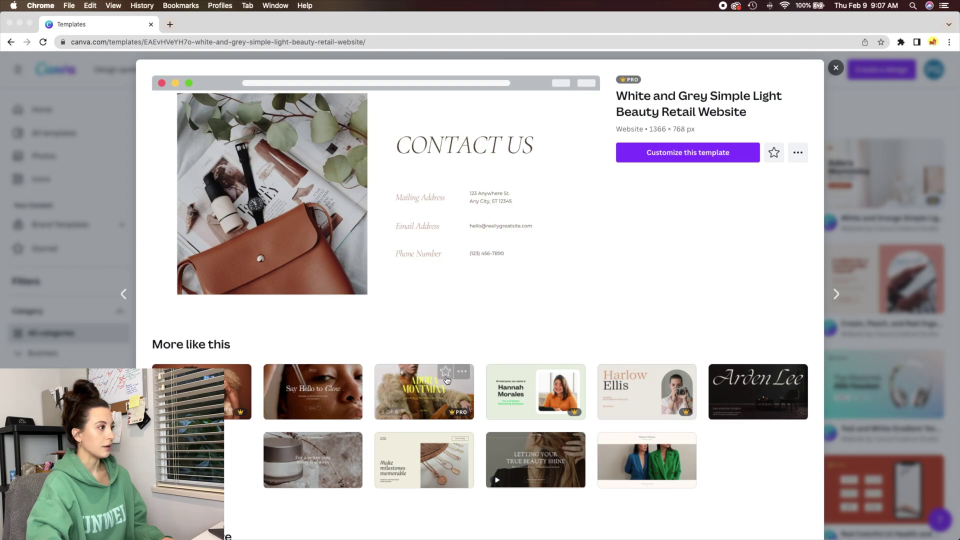
- Look through the Adora Montminy fashion portfolio template preview twice
{"action": "left_click", "coordinate": [400, 403]}
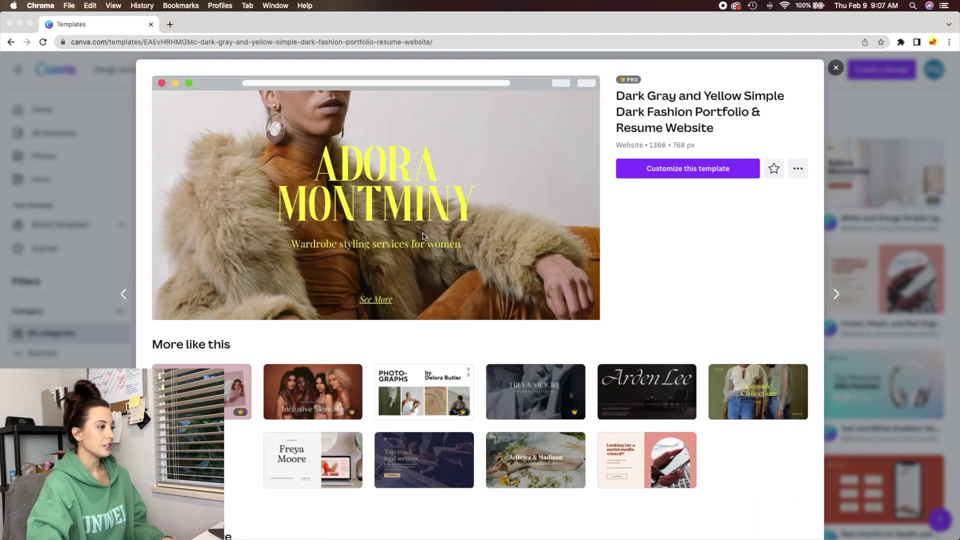
{"action": "scroll", "coordinate": [420, 239], "scroll_direction": "down", "scroll_amount": 5}
{"action": "scroll", "coordinate": [429, 244], "scroll_direction": "down", "scroll_amount": 5}
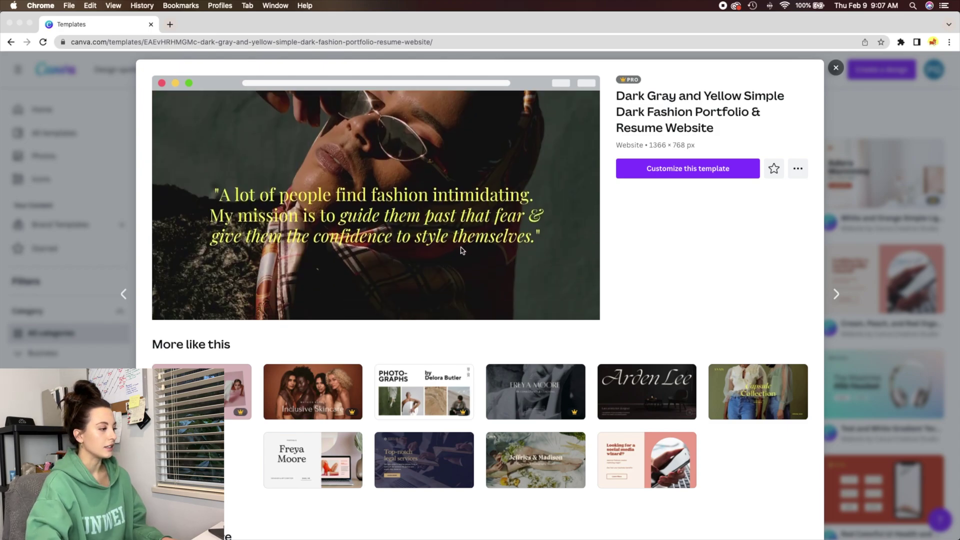
{"action": "scroll", "coordinate": [467, 250], "scroll_direction": "down", "scroll_amount": 5}
{"action": "scroll", "coordinate": [462, 250], "scroll_direction": "down", "scroll_amount": 3}
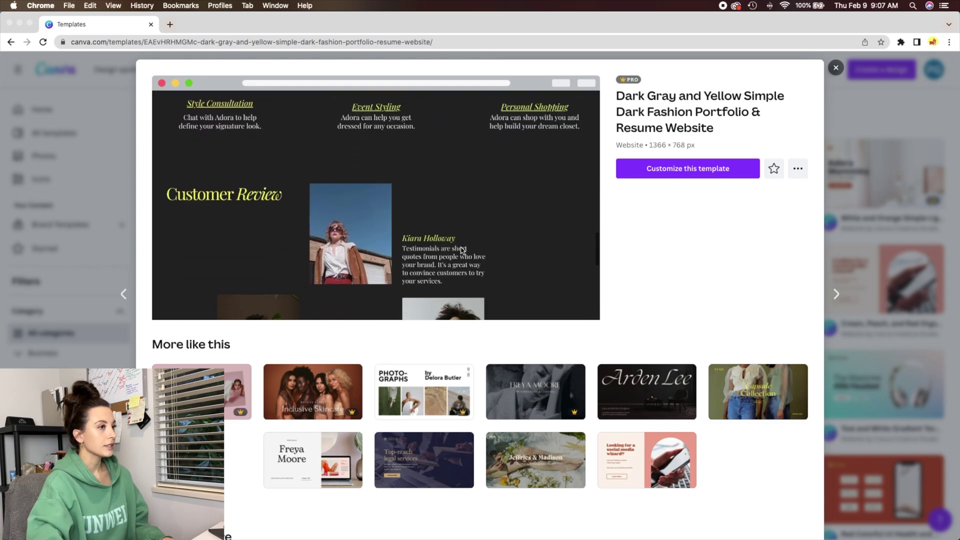
{"action": "left_click", "coordinate": [836, 68]}
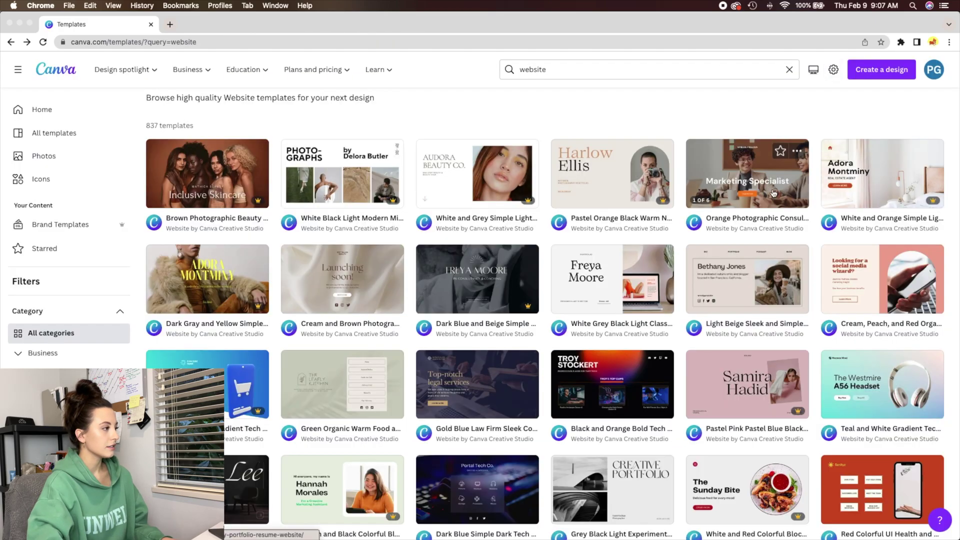
{"action": "left_click", "coordinate": [208, 274]}
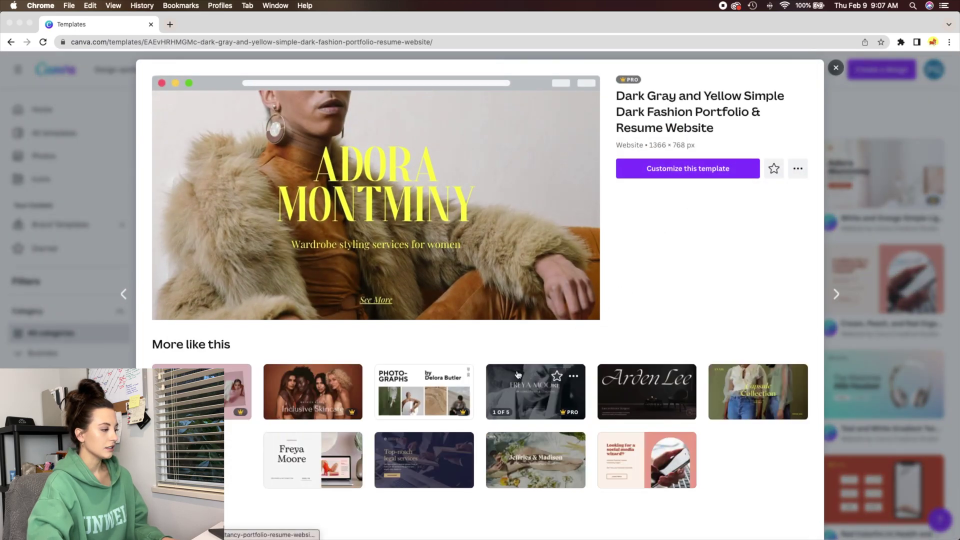
{"action": "scroll", "coordinate": [408, 314], "scroll_direction": "down", "scroll_amount": 5}
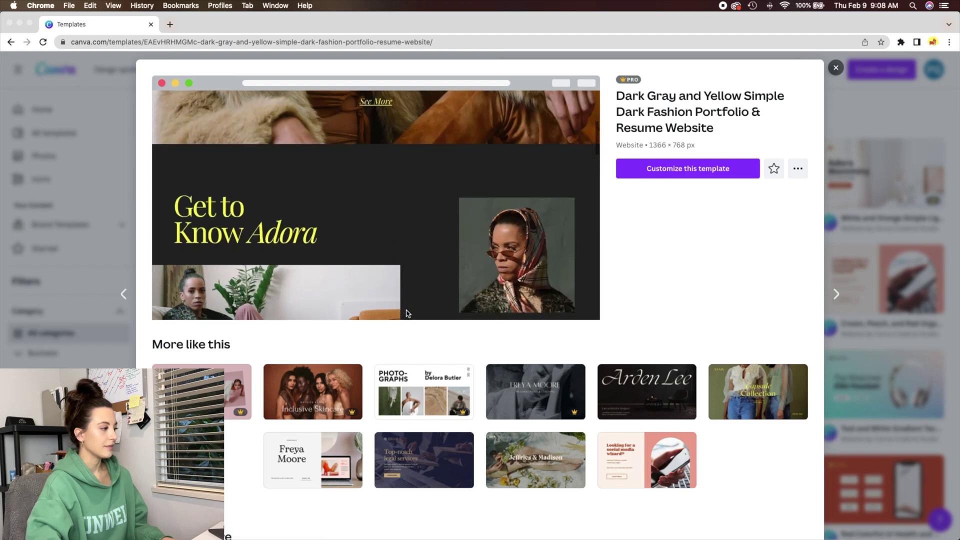
{"action": "scroll", "coordinate": [407, 314], "scroll_direction": "down", "scroll_amount": 5}
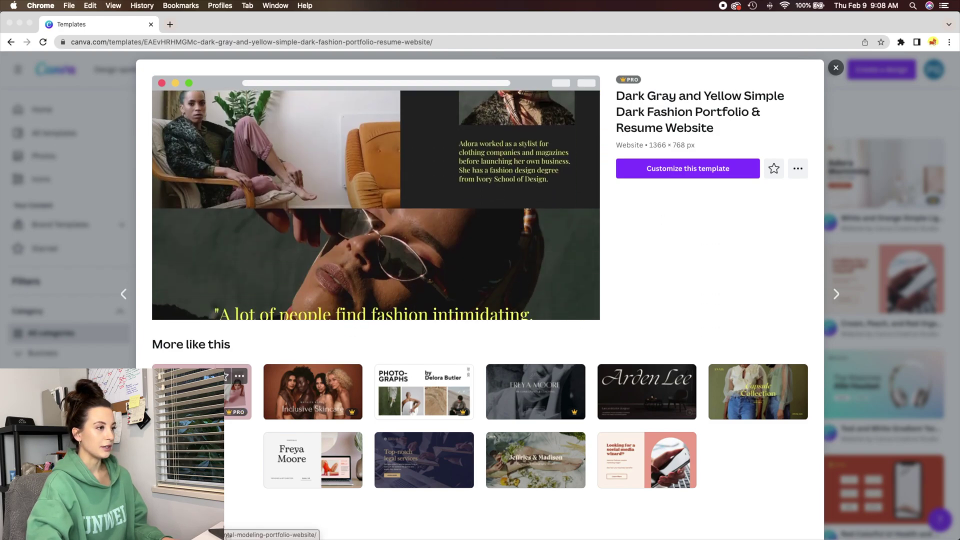
{"action": "left_click", "coordinate": [837, 70]}
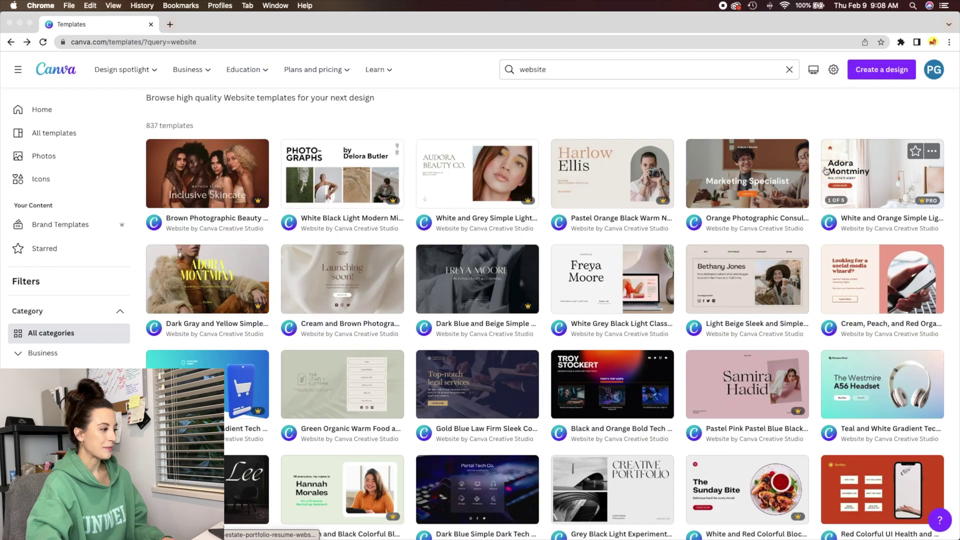
- Recheck Harlow Ellis, then preview the Nellie Iglesias modeling portfolio template
{"action": "left_click", "coordinate": [596, 180]}
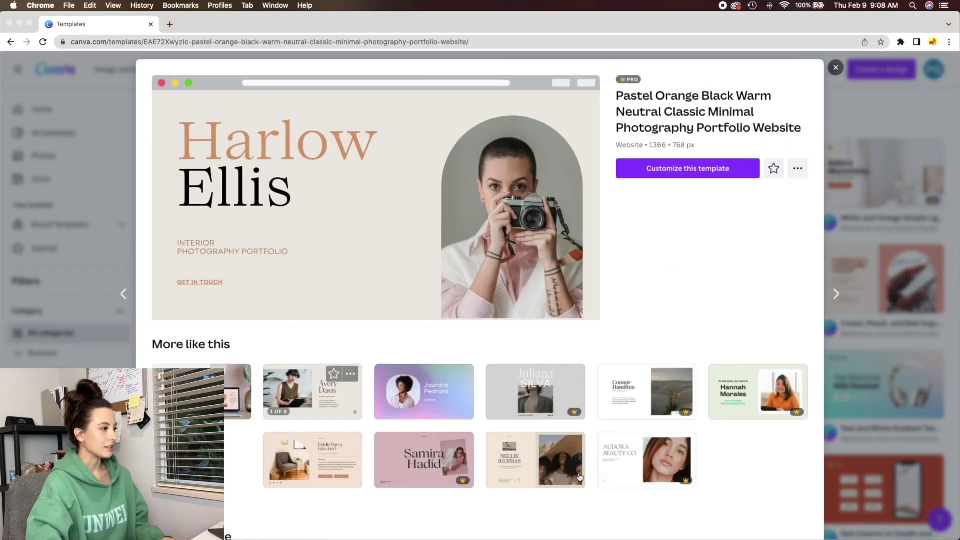
{"action": "left_click", "coordinate": [555, 451]}
{"action": "scroll", "coordinate": [314, 198], "scroll_direction": "down", "scroll_amount": 10}
{"action": "scroll", "coordinate": [314, 197], "scroll_direction": "down", "scroll_amount": 5}
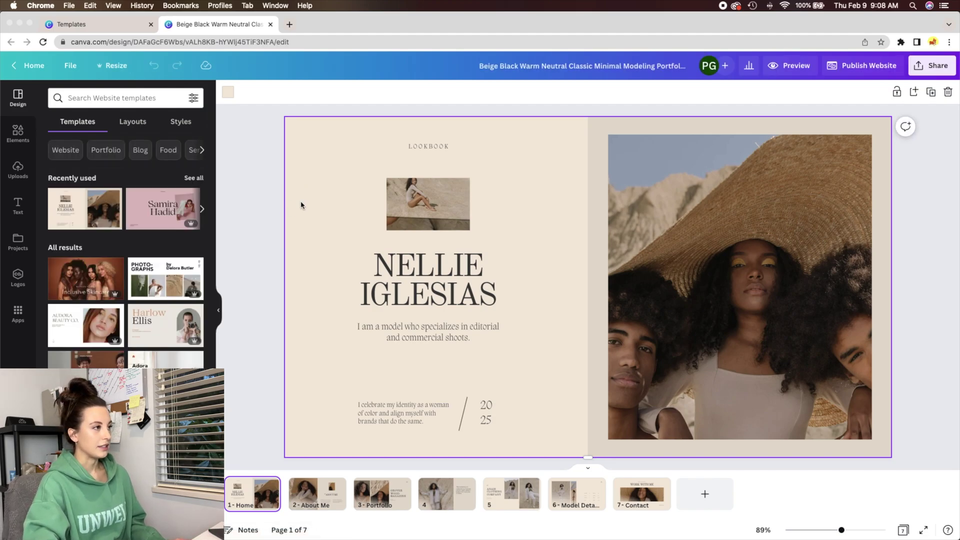
- Replace the design's title with 'UGC Portfolio Website'
{"action": "left_click", "coordinate": [592, 66]}
{"action": "triple_click", "coordinate": [592, 66]}
{"action": "type", "text": "UGC"}
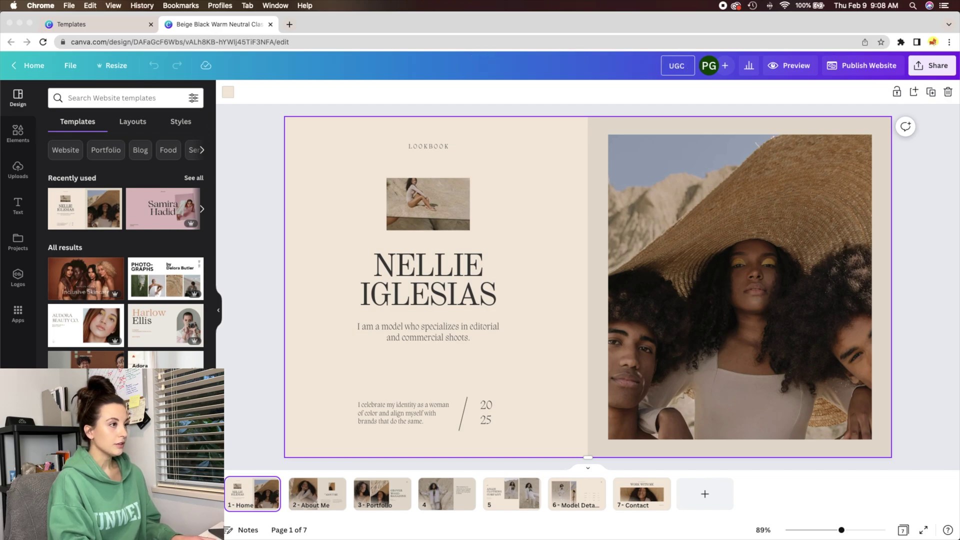
{"action": "type", "text": " Portfolio"}
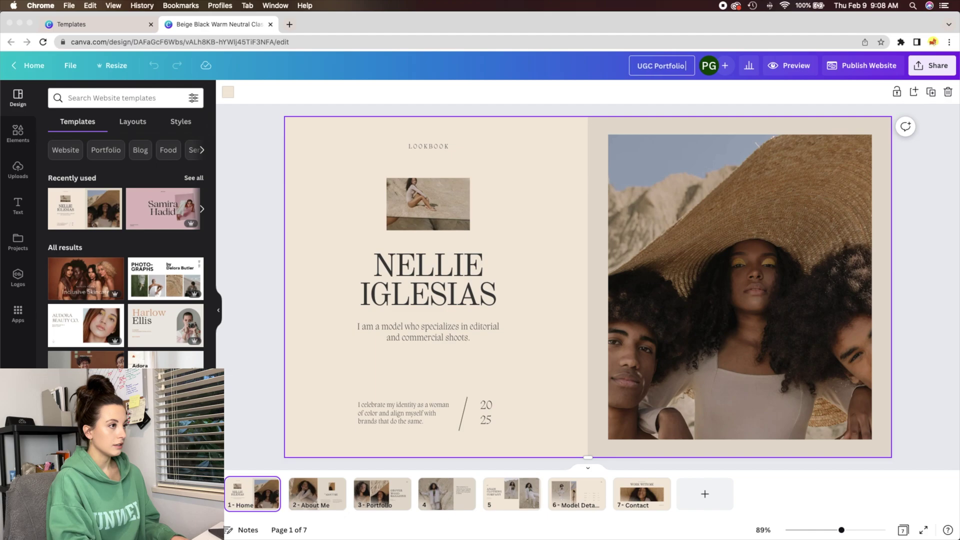
{"action": "type", "text": " Websit"}
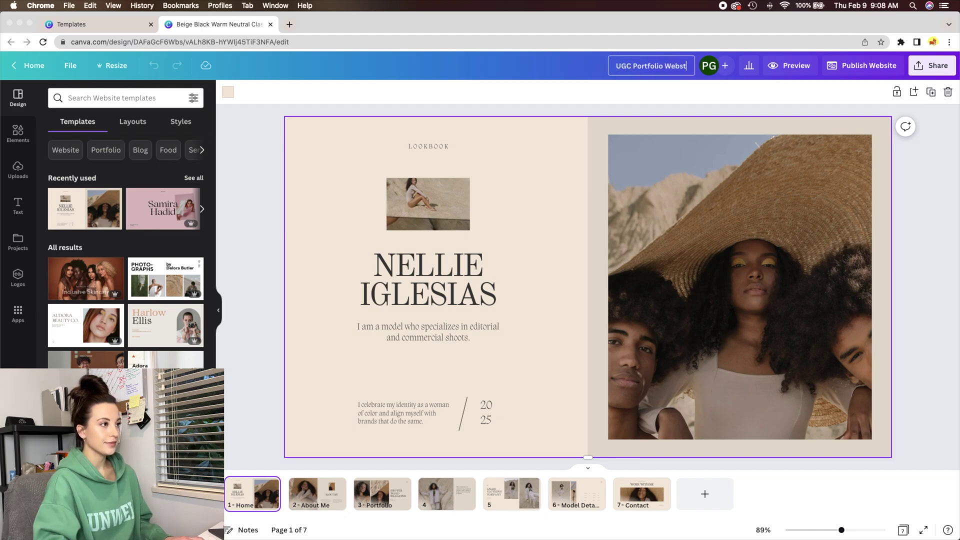
{"action": "type", "text": "e"}
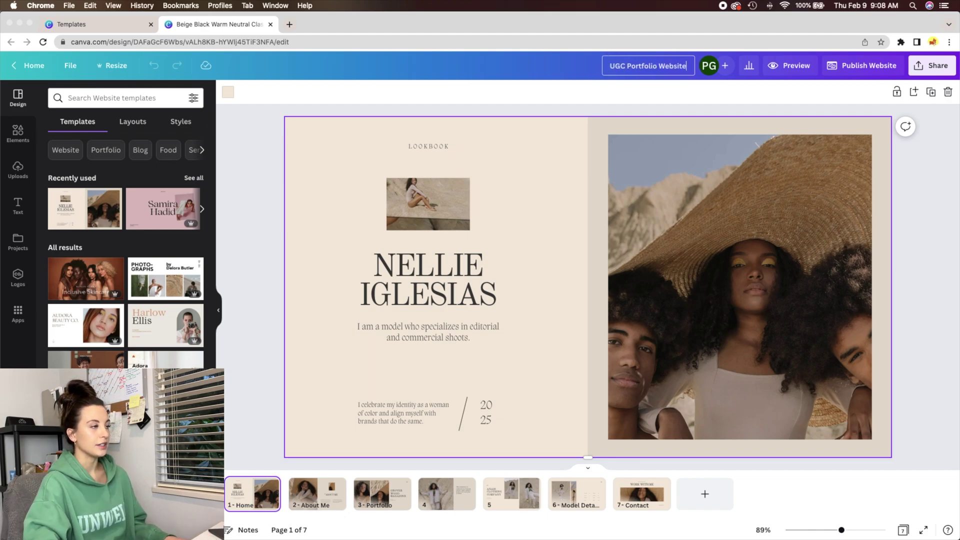
{"action": "left_click", "coordinate": [598, 96]}
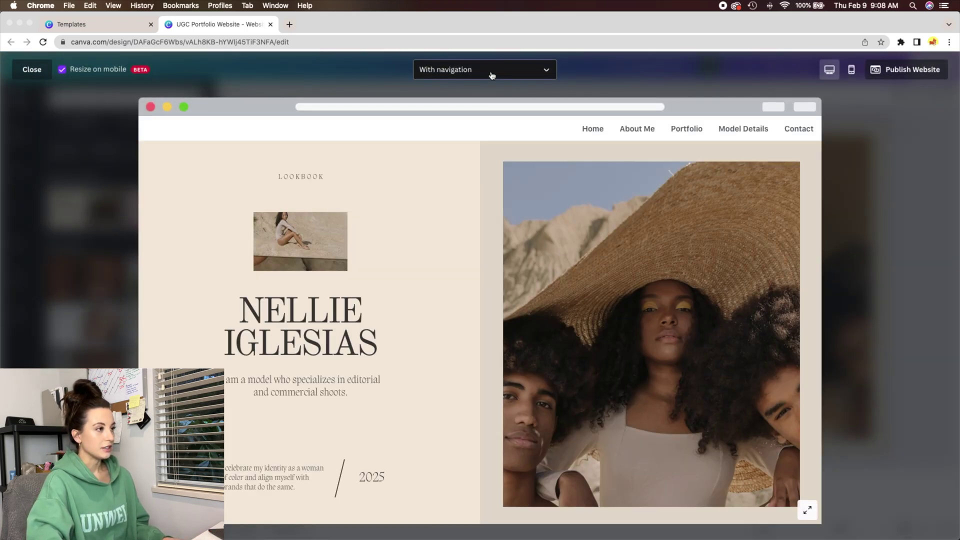
- Preview the site with navigation on desktop and mobile, then close the preview
{"action": "left_click", "coordinate": [490, 74]}
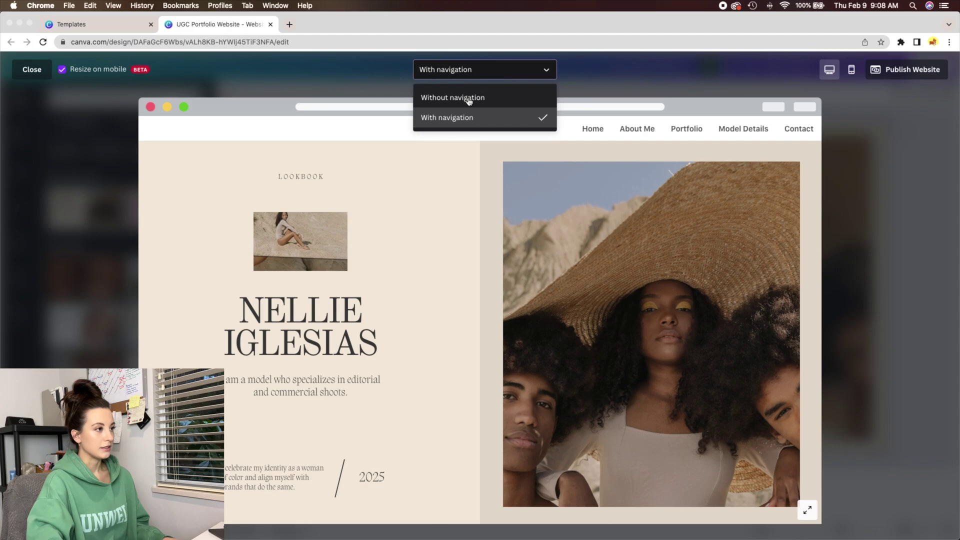
{"action": "left_click", "coordinate": [609, 106]}
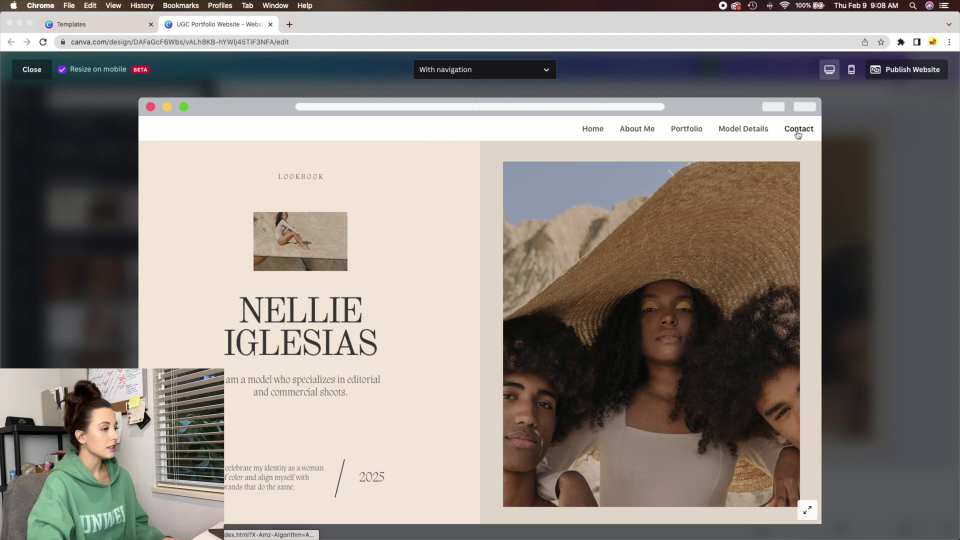
{"action": "scroll", "coordinate": [467, 225], "scroll_direction": "down", "scroll_amount": 10}
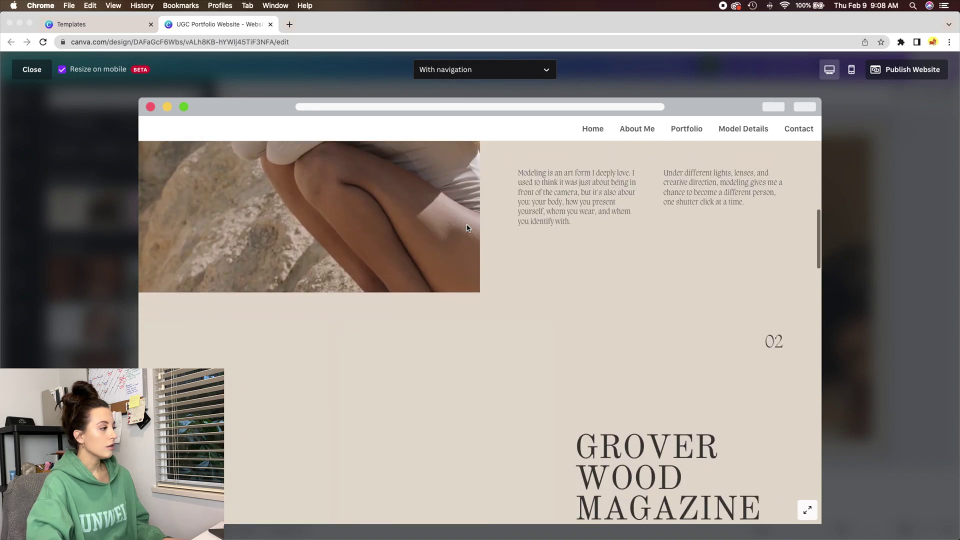
{"action": "scroll", "coordinate": [467, 228], "scroll_direction": "down", "scroll_amount": 15}
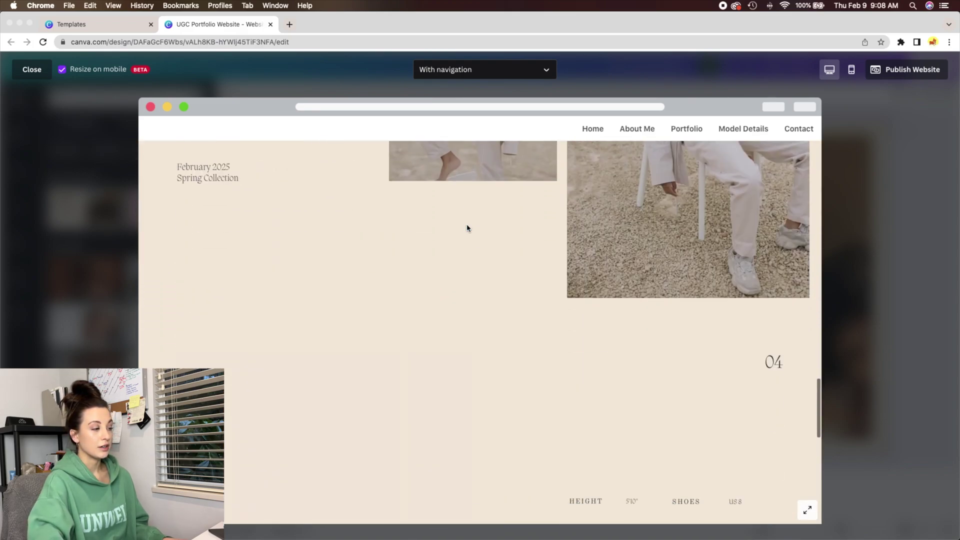
{"action": "left_click", "coordinate": [852, 70]}
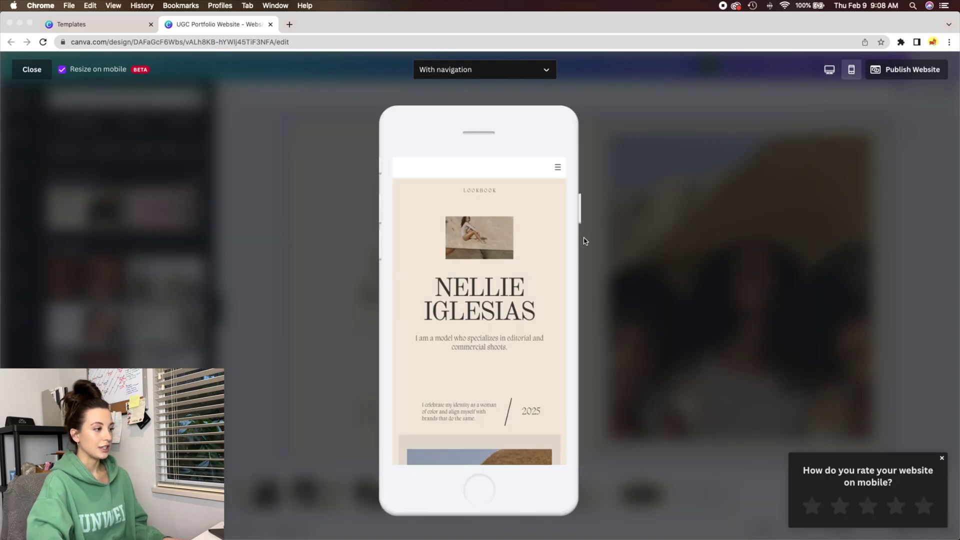
{"action": "scroll", "coordinate": [522, 338], "scroll_direction": "down", "scroll_amount": 10}
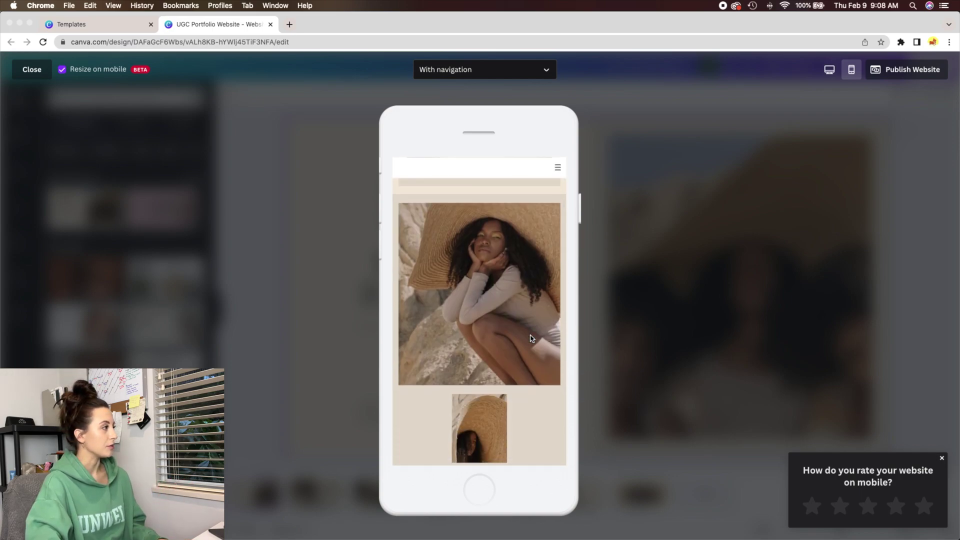
{"action": "left_click", "coordinate": [31, 70]}
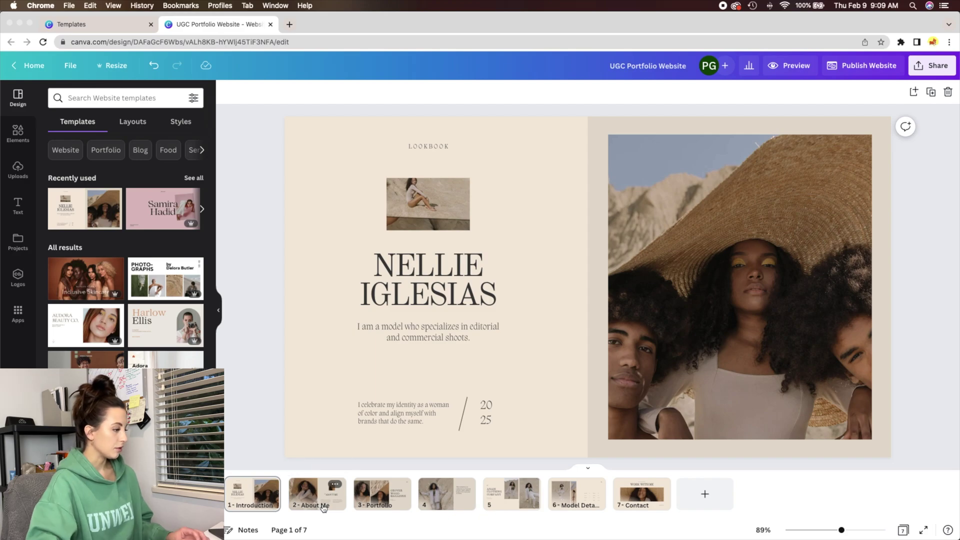
- Retitle pages 3 and 4 as 'Why UGC?' and 'Photo Gallery'
{"action": "left_click", "coordinate": [379, 505]}
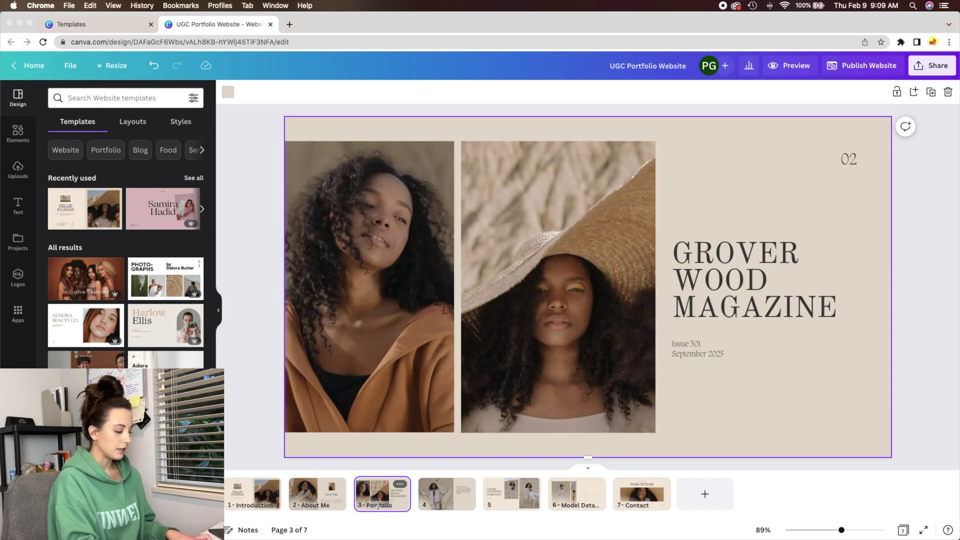
{"action": "double_click", "coordinate": [379, 505]}
{"action": "type", "text": "Why UGC?"}
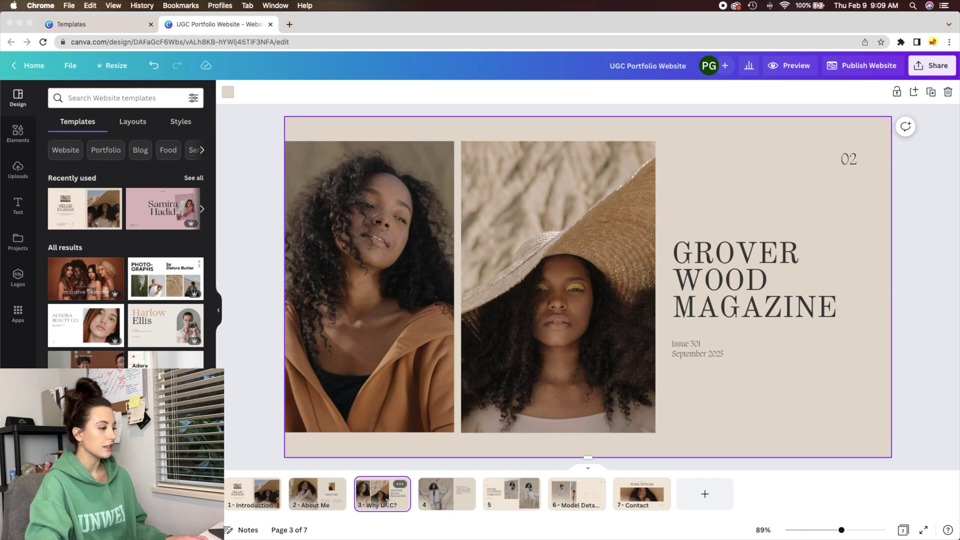
{"action": "left_click", "coordinate": [445, 509]}
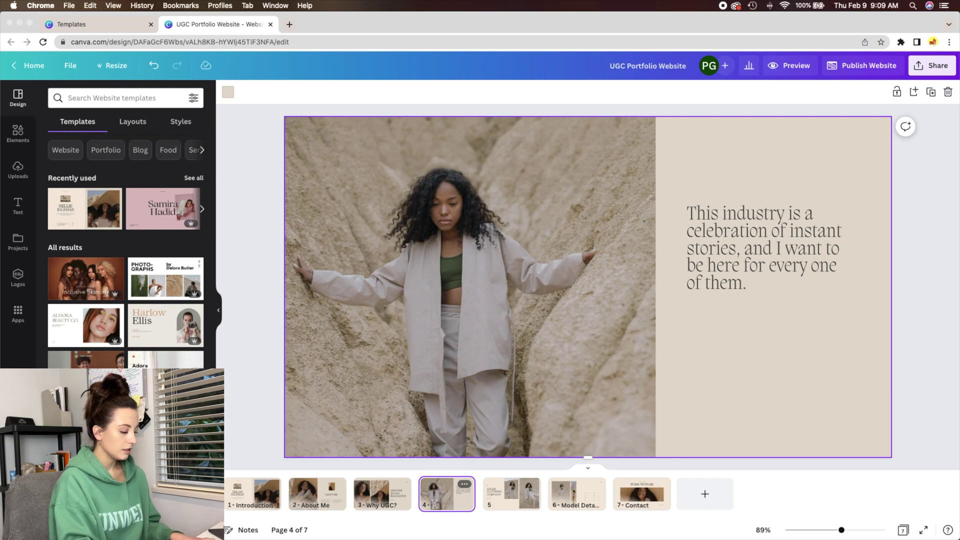
{"action": "left_click", "coordinate": [434, 504]}
{"action": "type", "text": "Photo Gallery"}
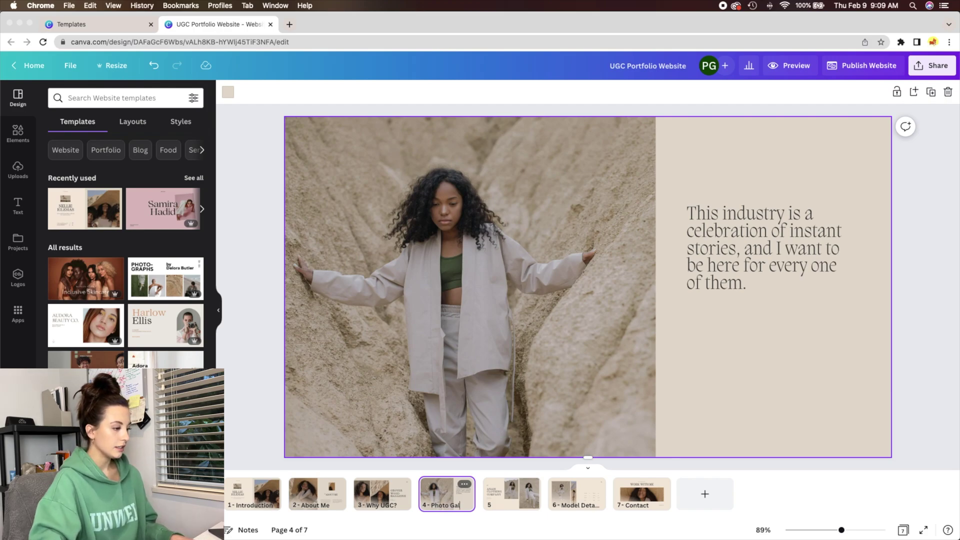
- Retitle pages 5–7 as 'Recent Videos', 'Packages' and 'Contact Me'
{"action": "left_click", "coordinate": [499, 505]}
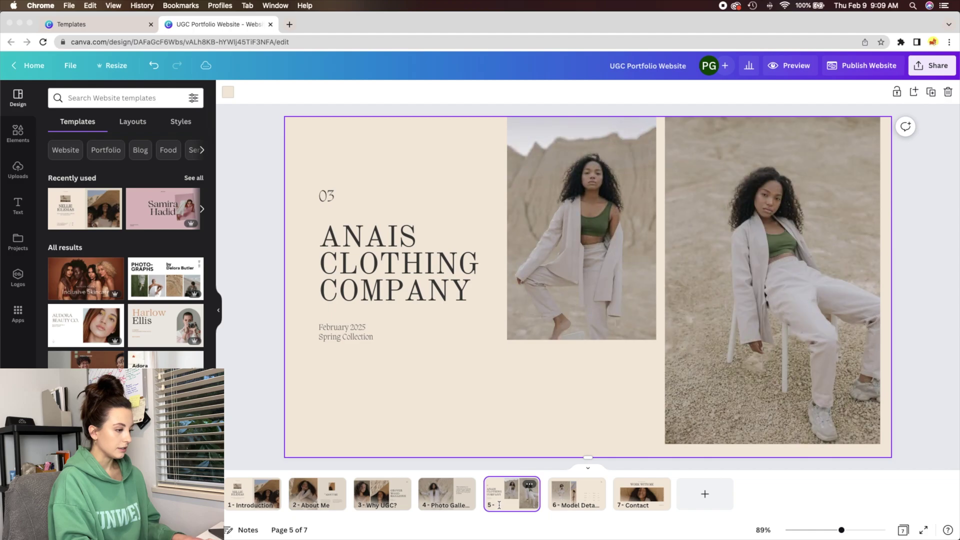
{"action": "type", "text": "Recent Videos"}
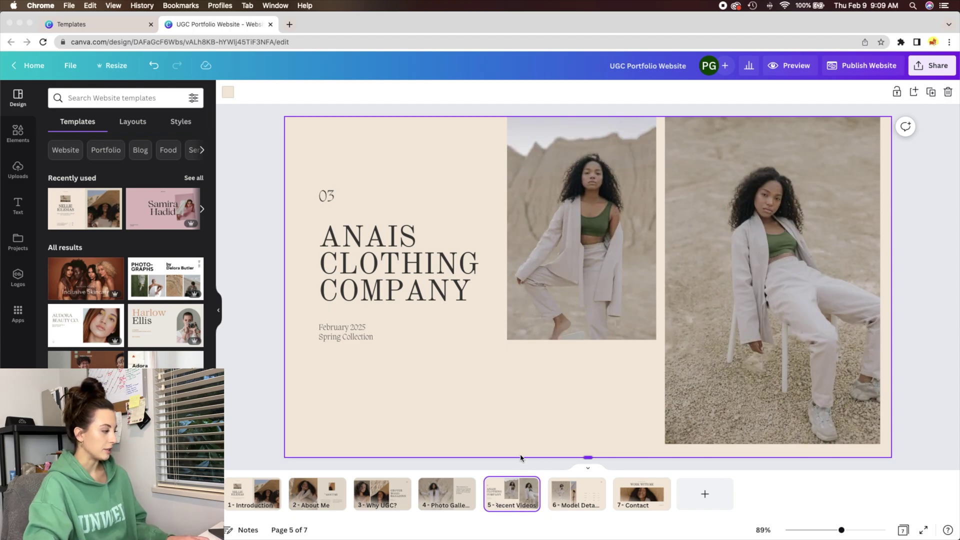
{"action": "left_click", "coordinate": [581, 505]}
{"action": "left_click", "coordinate": [580, 505]}
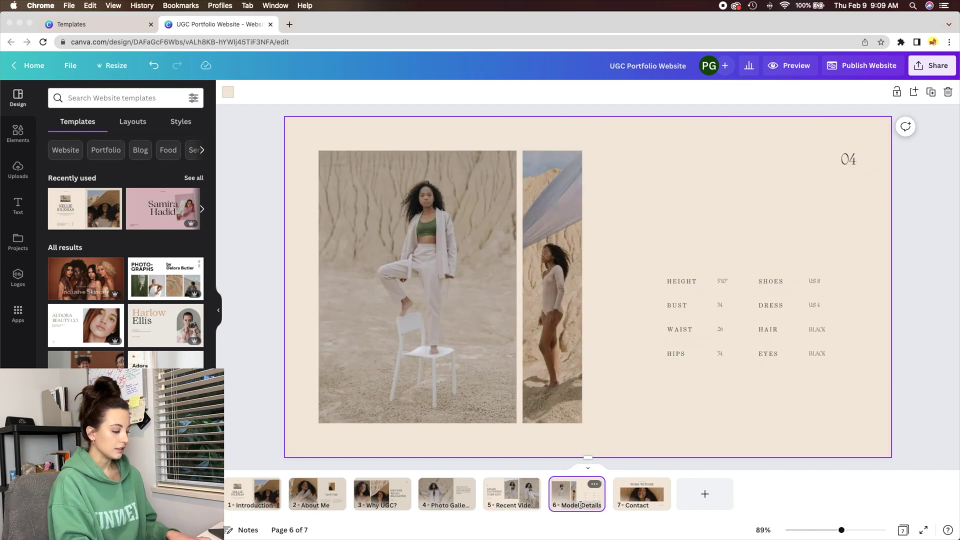
{"action": "type", "text": "Packages"}
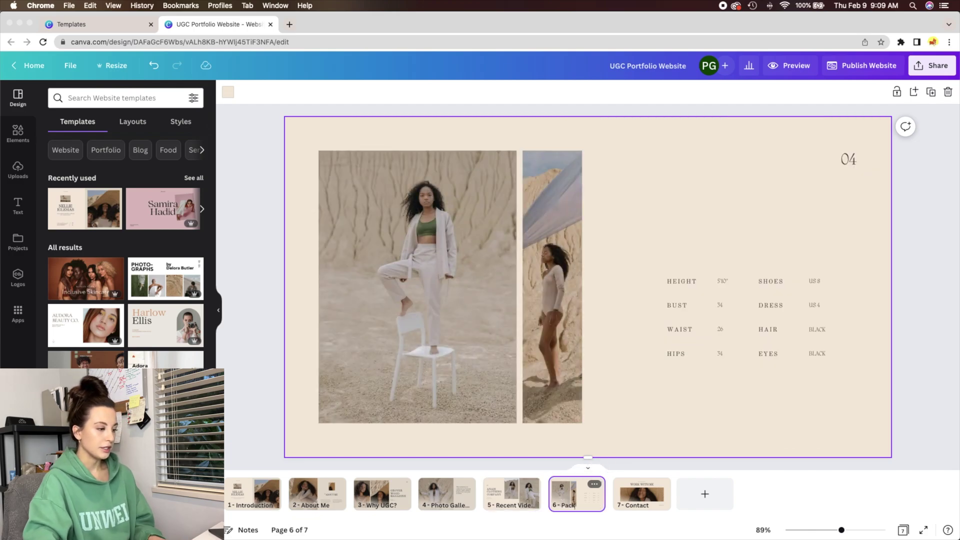
{"action": "left_click", "coordinate": [637, 504]}
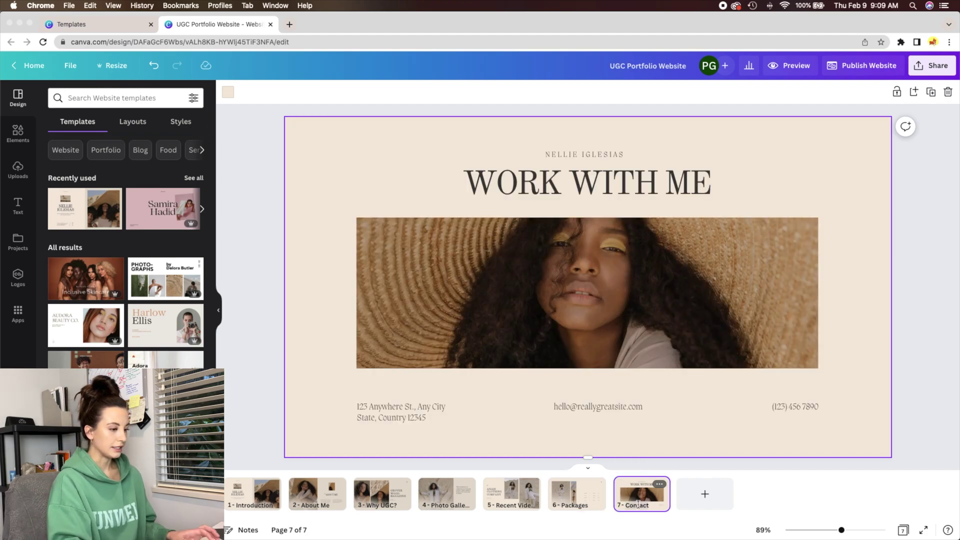
{"action": "left_click", "coordinate": [638, 504]}
{"action": "type", "text": "Me"}
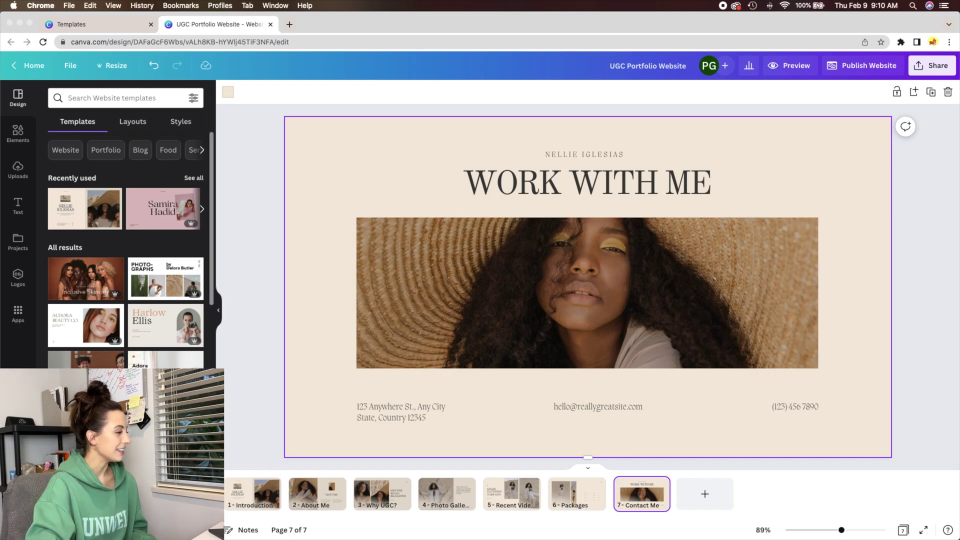
- On the Introduction page, browse uploaded images and videos, closing the file window unused
{"action": "left_click", "coordinate": [244, 499]}
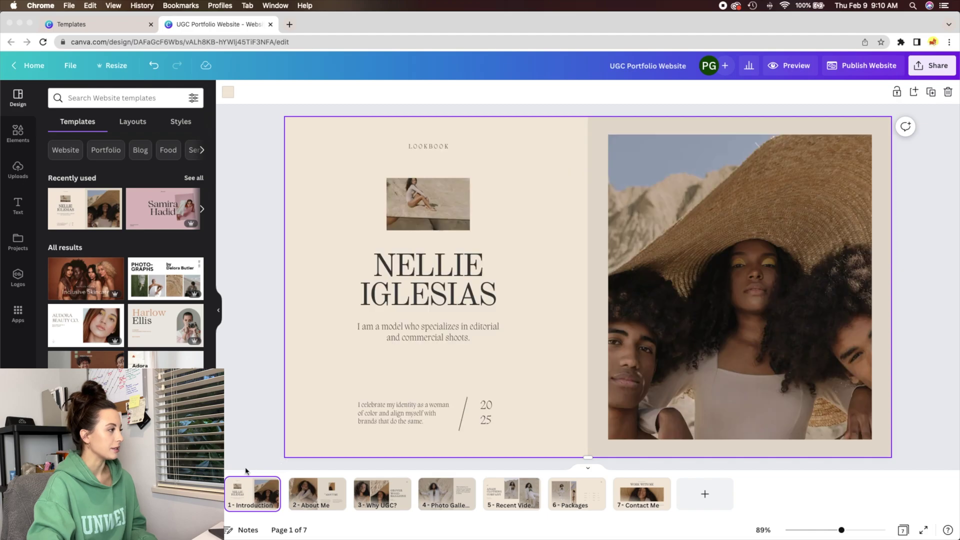
{"action": "left_click", "coordinate": [18, 170]}
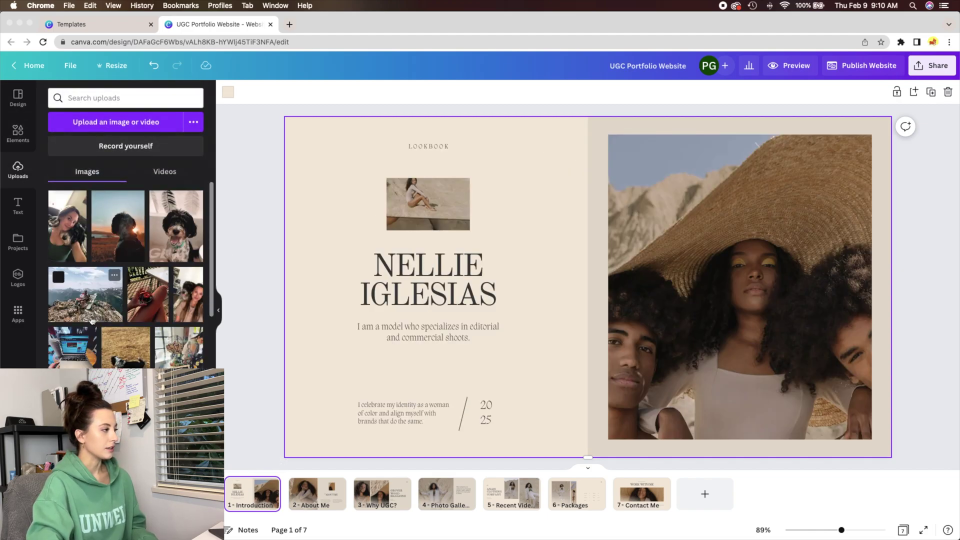
{"action": "scroll", "coordinate": [128, 329], "scroll_direction": "down", "scroll_amount": 5}
{"action": "scroll", "coordinate": [128, 329], "scroll_direction": "up", "scroll_amount": 10}
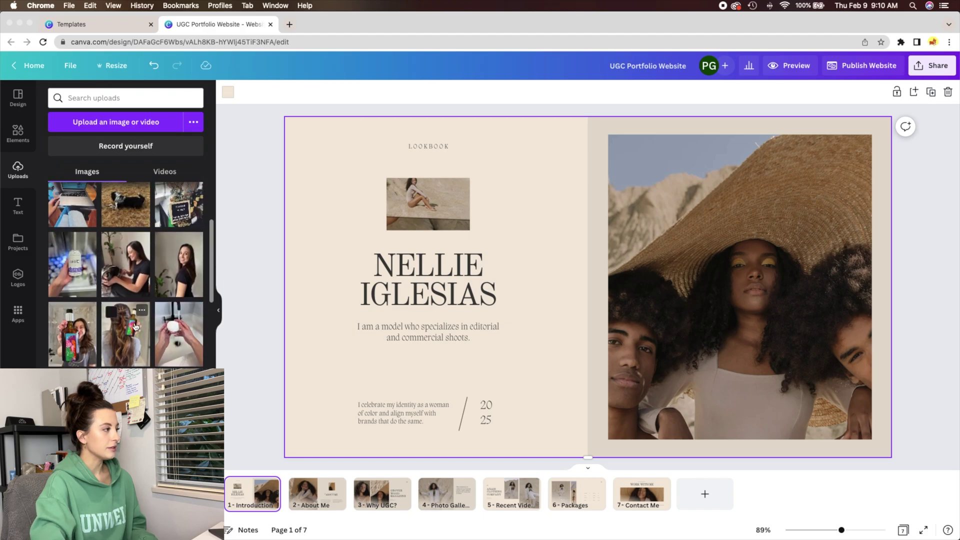
{"action": "left_click", "coordinate": [165, 171]}
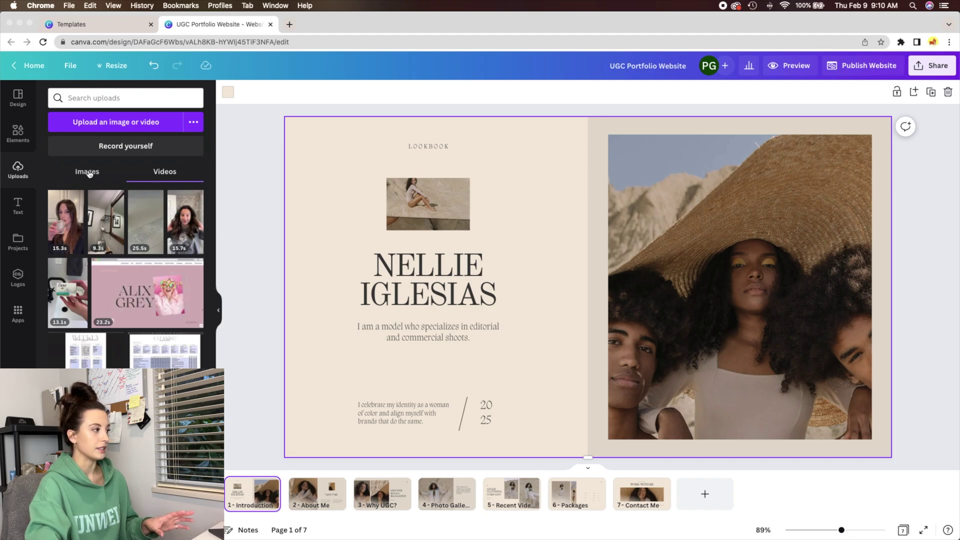
{"action": "left_click", "coordinate": [89, 172]}
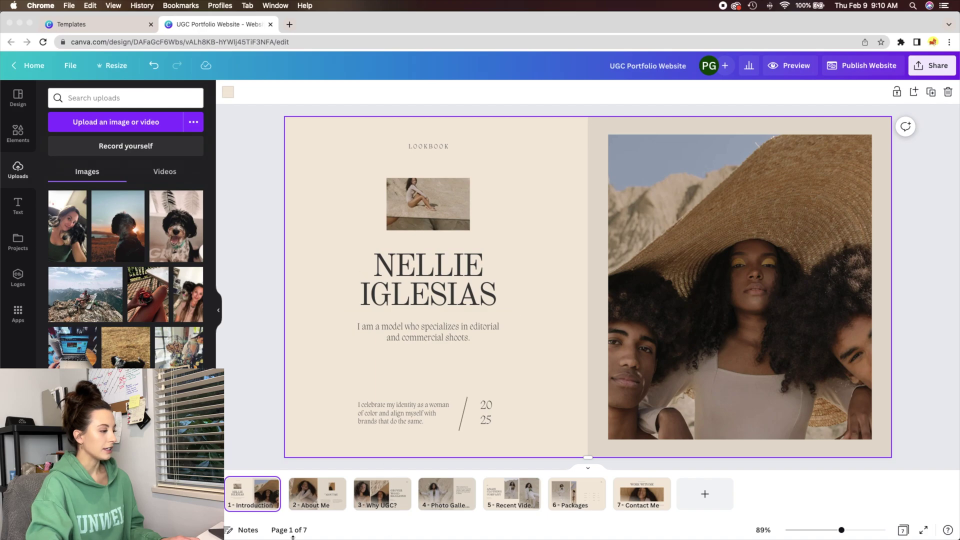
{"action": "left_click", "coordinate": [286, 520]}
{"action": "left_click_drag", "start_coordinate": [254, 103], "coordinate": [362, 134]}
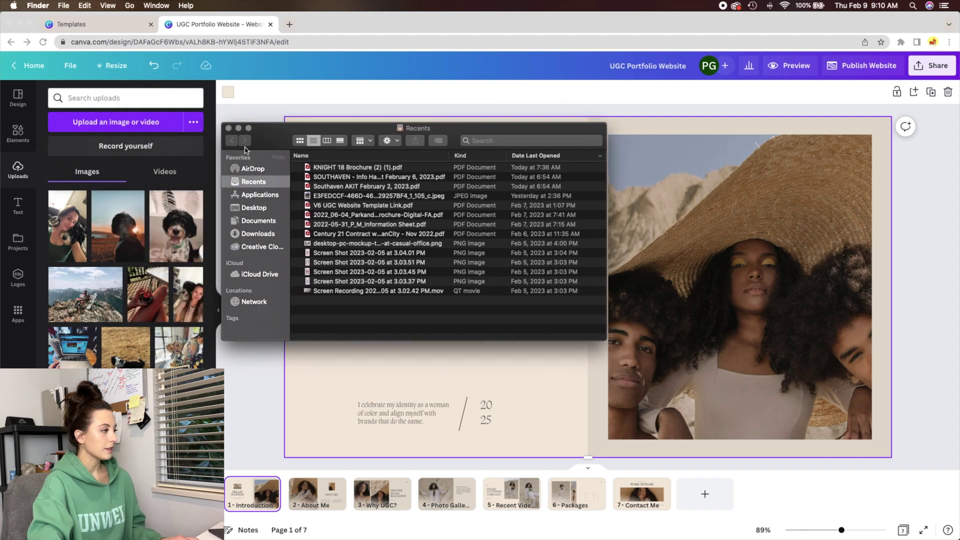
{"action": "left_click", "coordinate": [228, 128]}
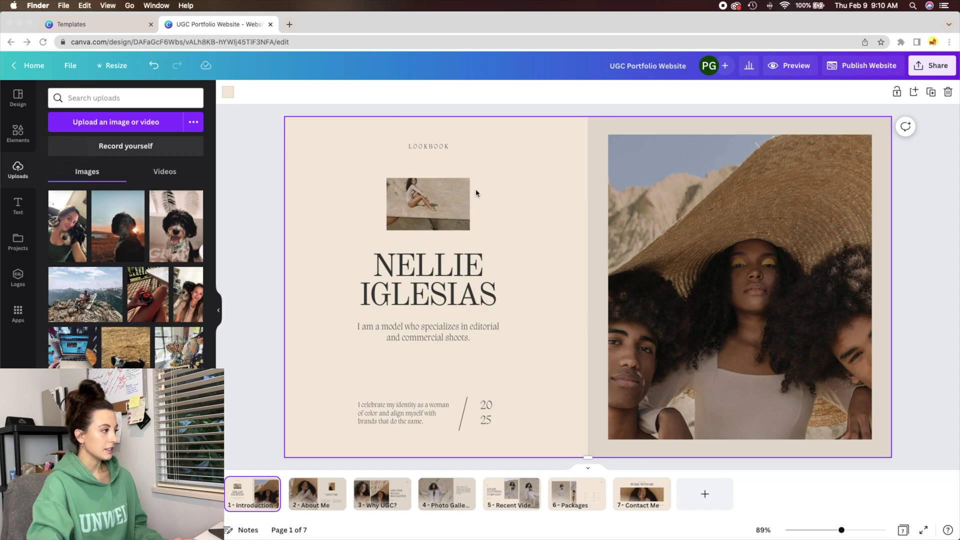
- Change the LOOKBOOK label to 'UGC CREATOR'
{"action": "left_click", "coordinate": [663, 219]}
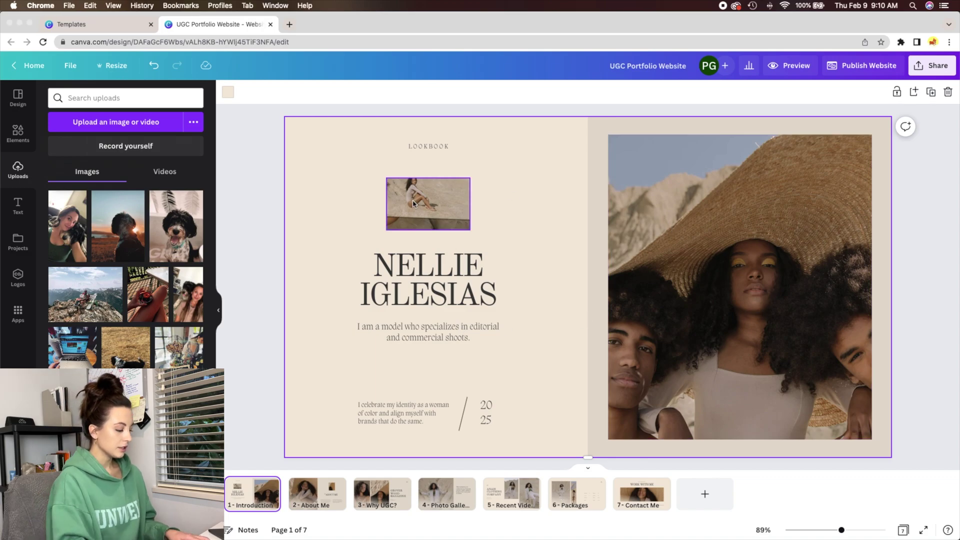
{"action": "left_click", "coordinate": [429, 147]}
{"action": "double_click", "coordinate": [429, 148]}
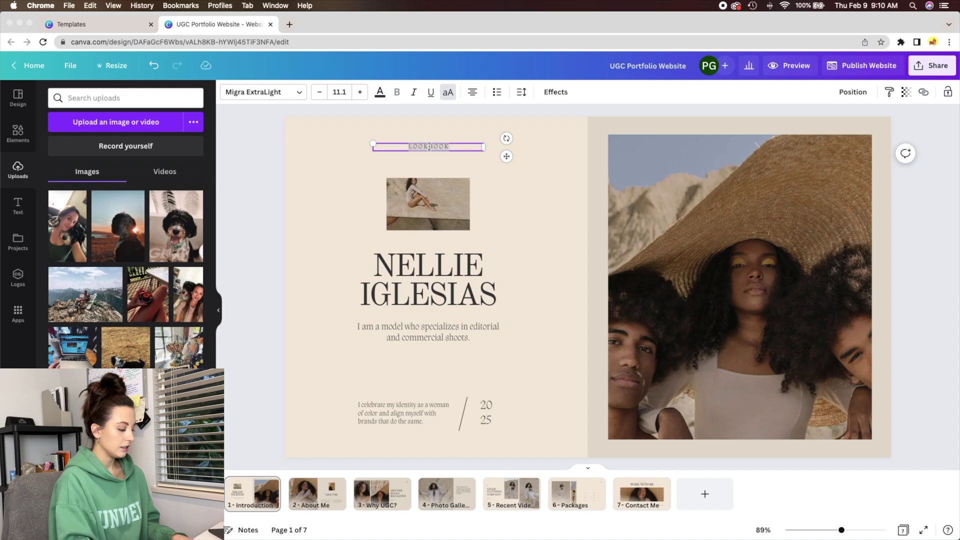
{"action": "type", "text": "UGC CREATOR"}
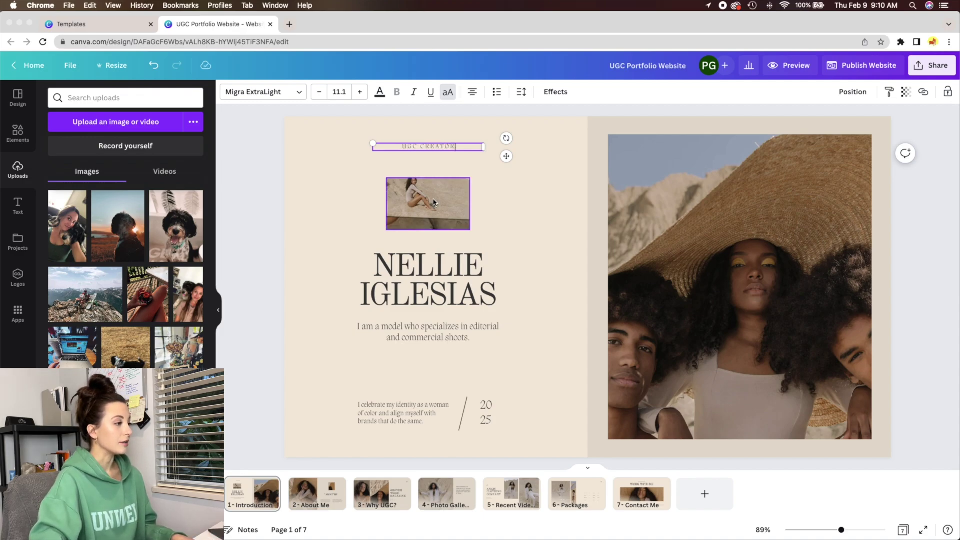
- Replace the NELLIE IGLESIAS heading with 'PHOENIX' and 'RAY' on two lines
{"action": "left_click", "coordinate": [426, 278]}
{"action": "left_click", "coordinate": [426, 278]}
{"action": "type", "text": "PHOENIX"}
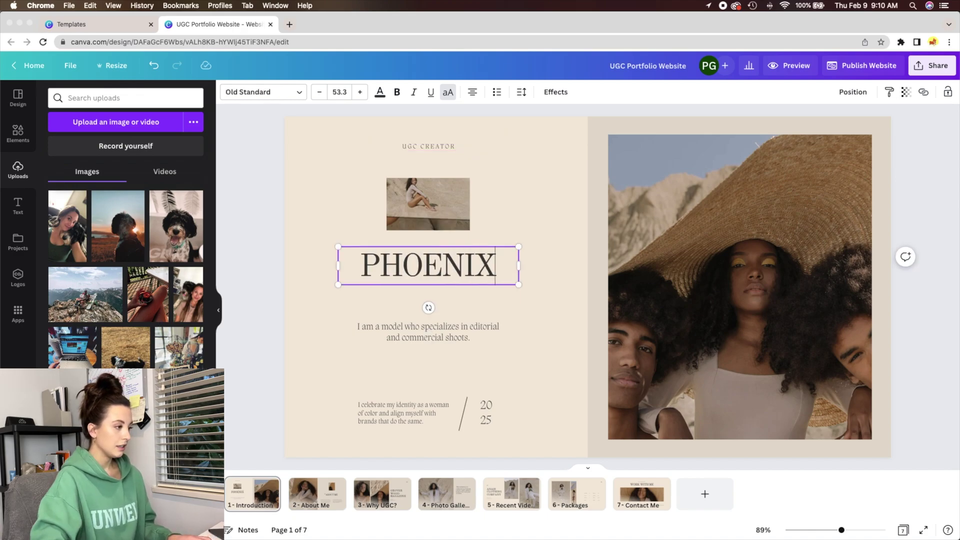
{"action": "key", "text": "Return"}
{"action": "type", "text": "RAY"}
{"action": "scroll", "coordinate": [425, 293], "scroll_direction": "down", "scroll_amount": 3}
{"action": "scroll", "coordinate": [423, 293], "scroll_direction": "down", "scroll_amount": 3}
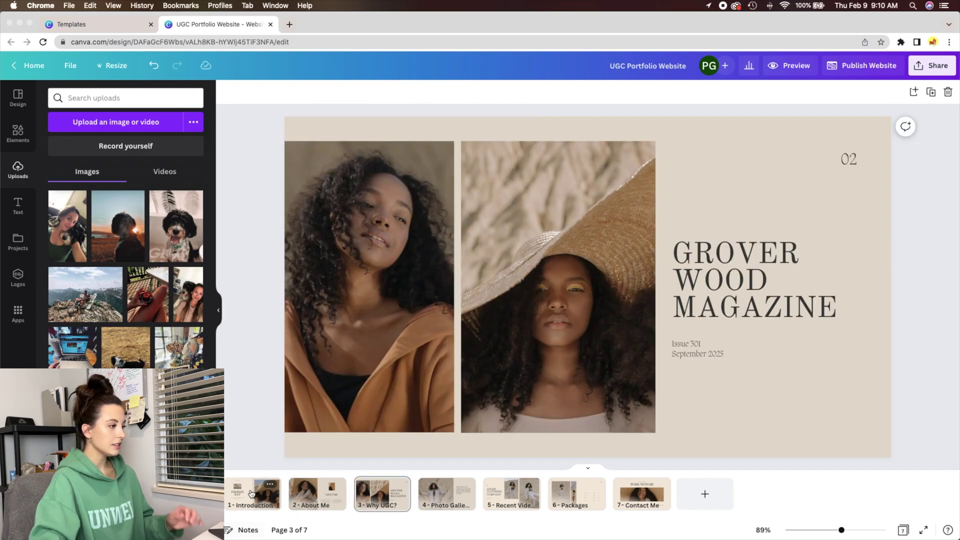
- Type the tagline 'I am a UGC creator that specializes with hair care & beauty products.'
{"action": "left_click", "coordinate": [252, 493]}
{"action": "left_click", "coordinate": [424, 332]}
{"action": "left_click", "coordinate": [424, 333]}
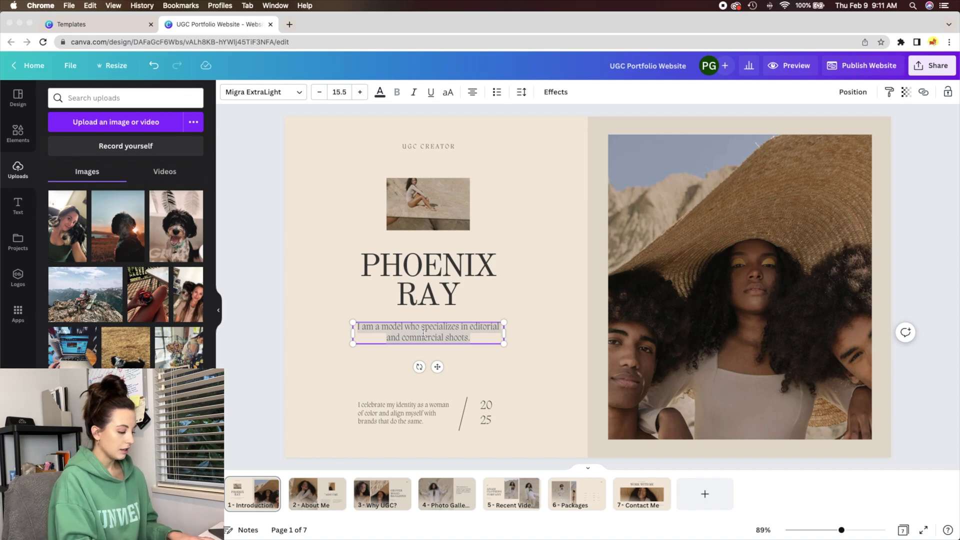
{"action": "type", "text": "I am"}
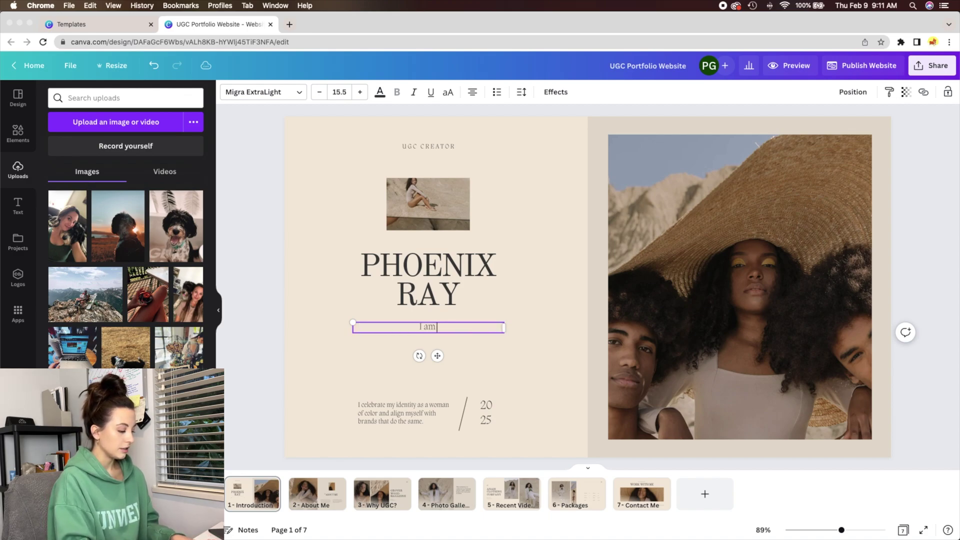
{"action": "type", "text": " a UGC creat"}
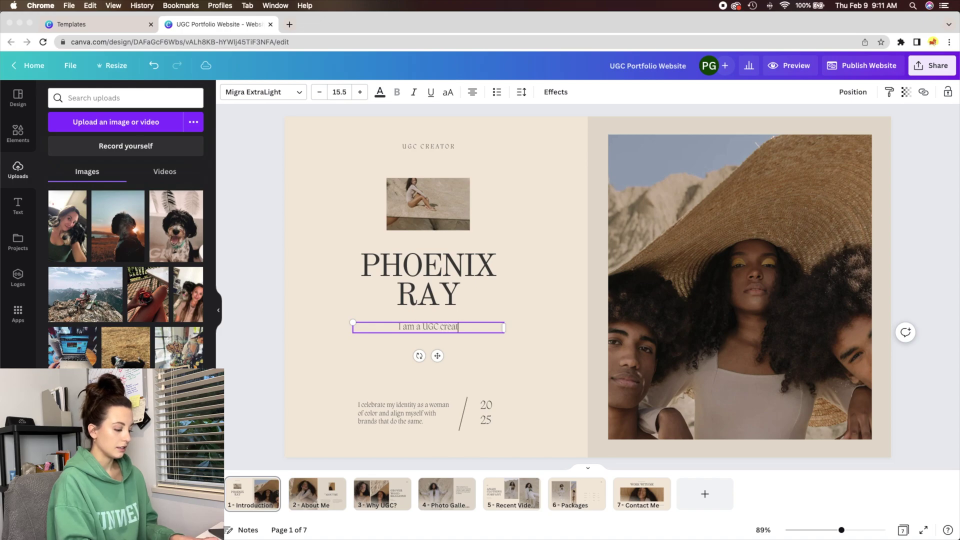
{"action": "type", "text": "or that spe"}
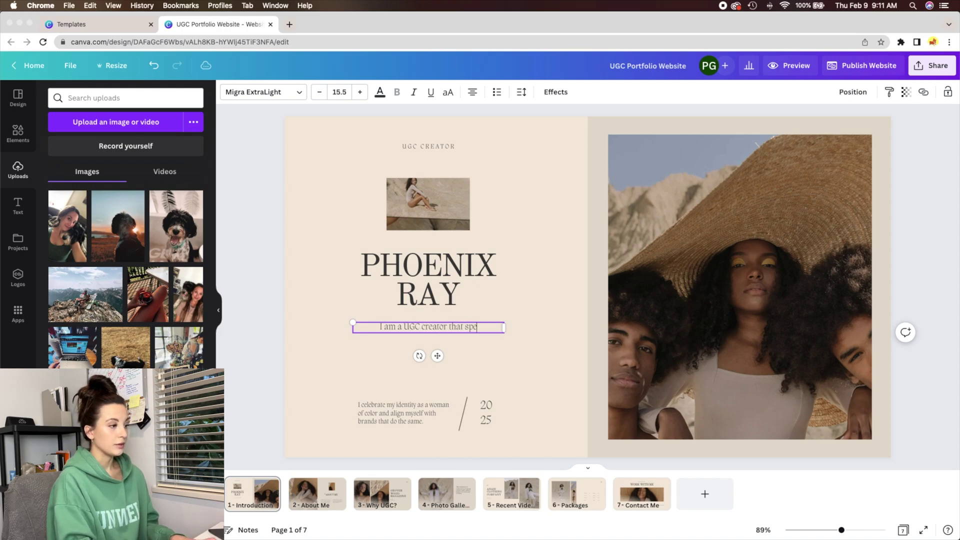
{"action": "type", "text": "cializes with"}
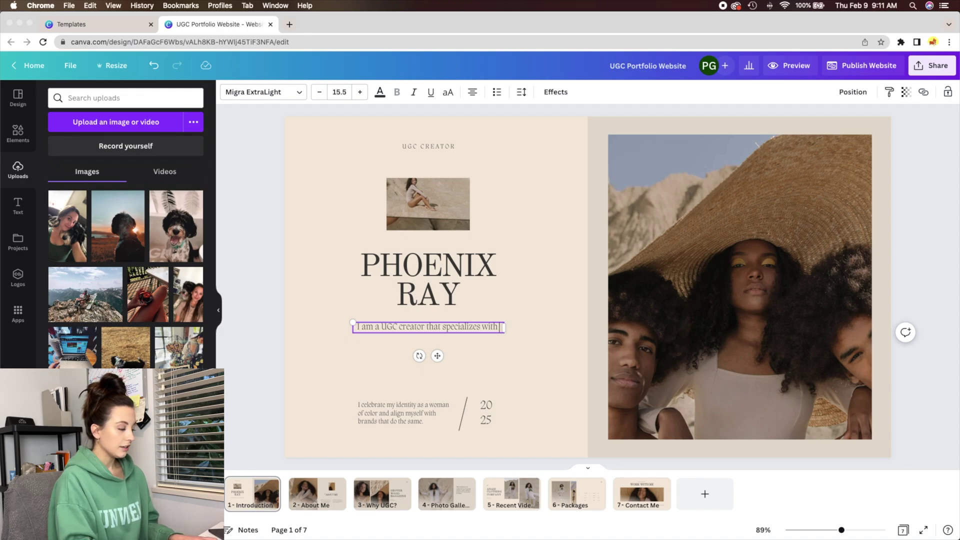
{"action": "type", "text": "hair care"}
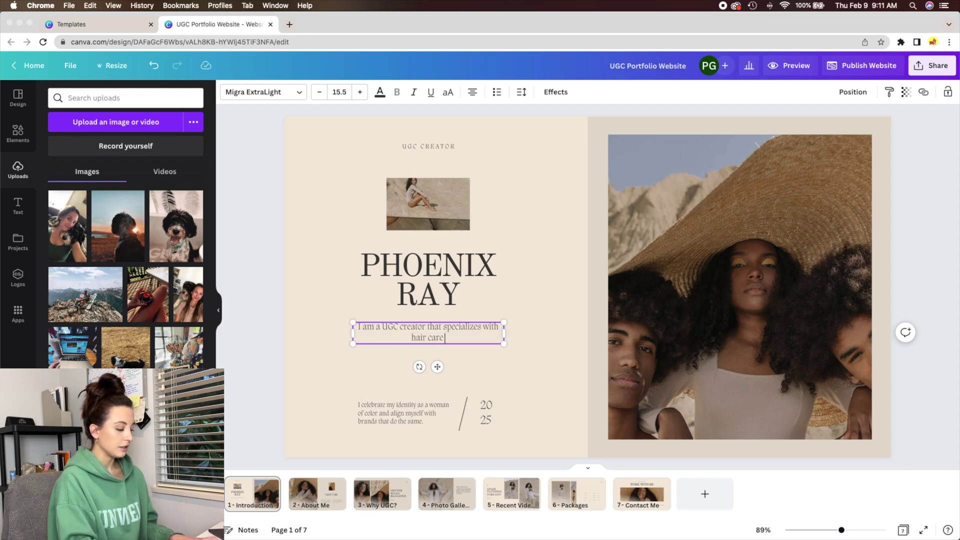
{"action": "type", "text": " & beauty pro"}
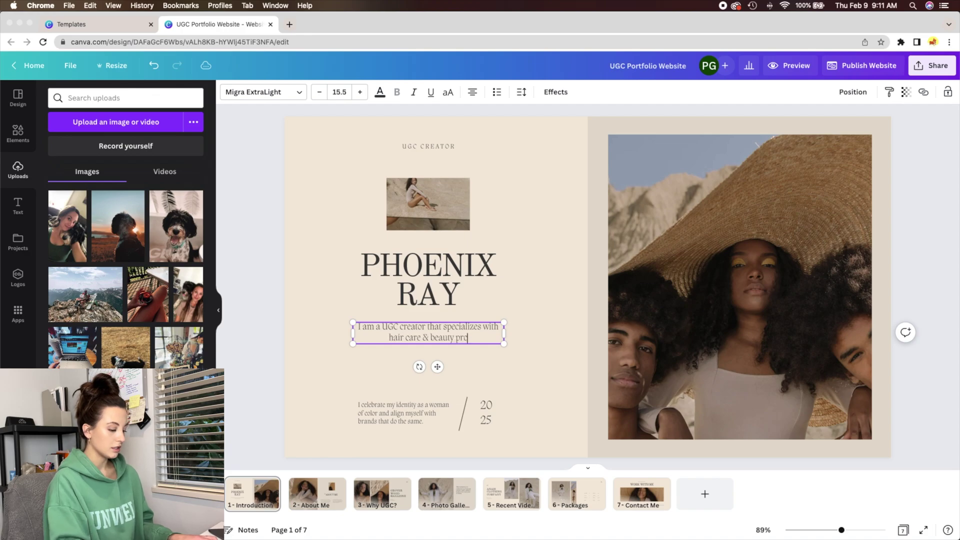
{"action": "type", "text": "ducts."}
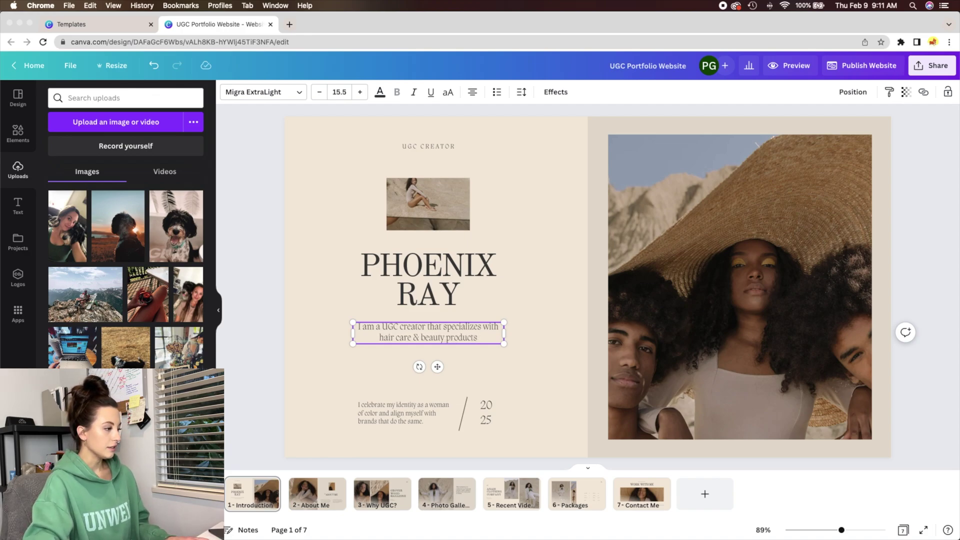
- Rewrite the lower paragraph about 4 years of product photography and a passion for content
{"action": "left_click", "coordinate": [379, 413]}
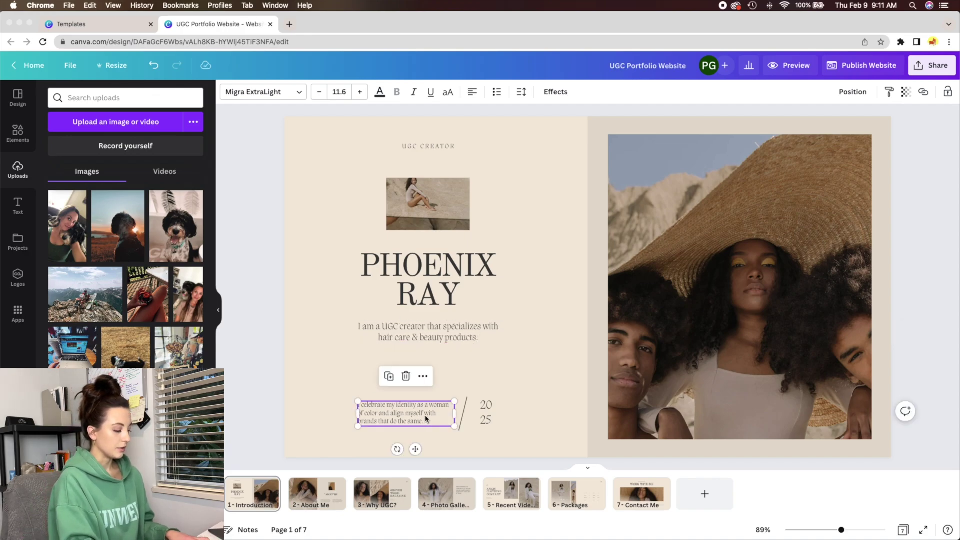
{"action": "left_click", "coordinate": [425, 416]}
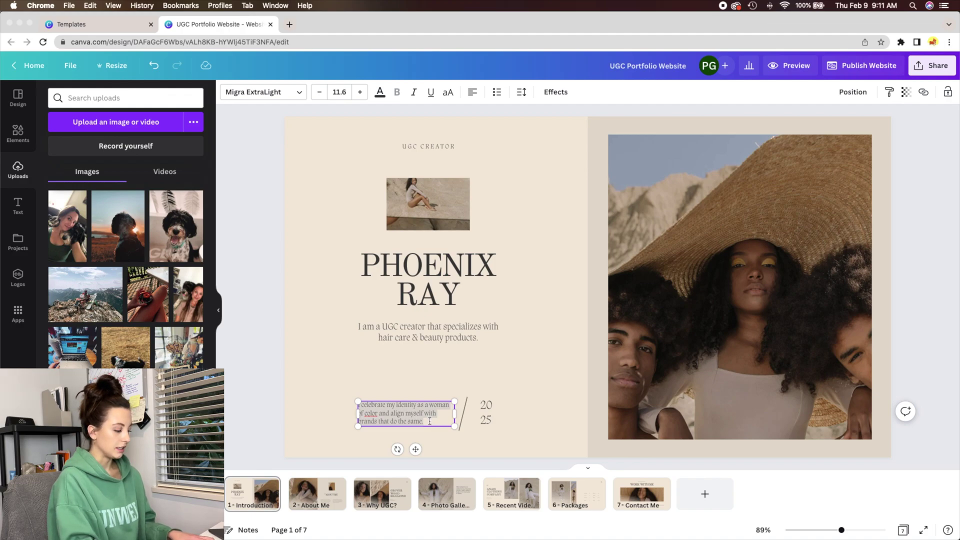
{"action": "key", "text": "BackSpace"}
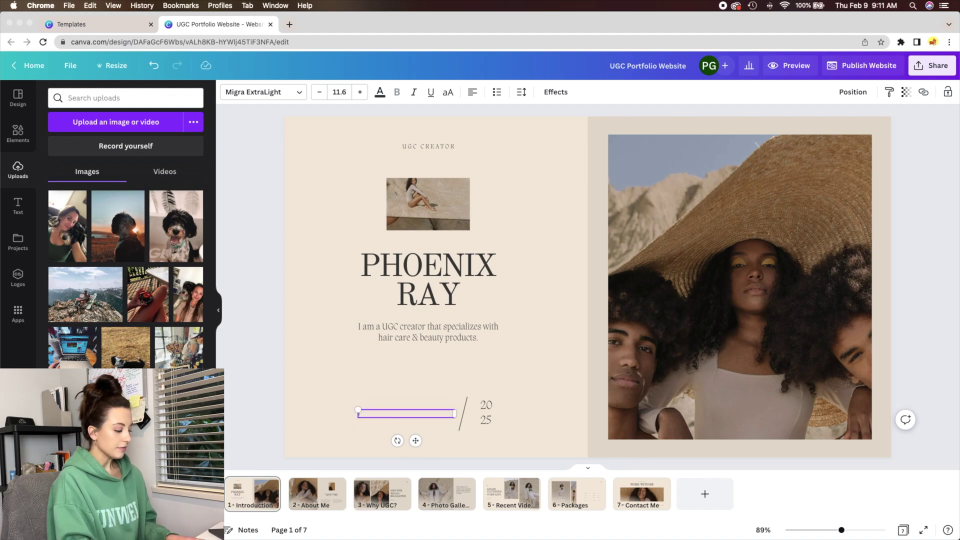
{"action": "type", "text": "have been"}
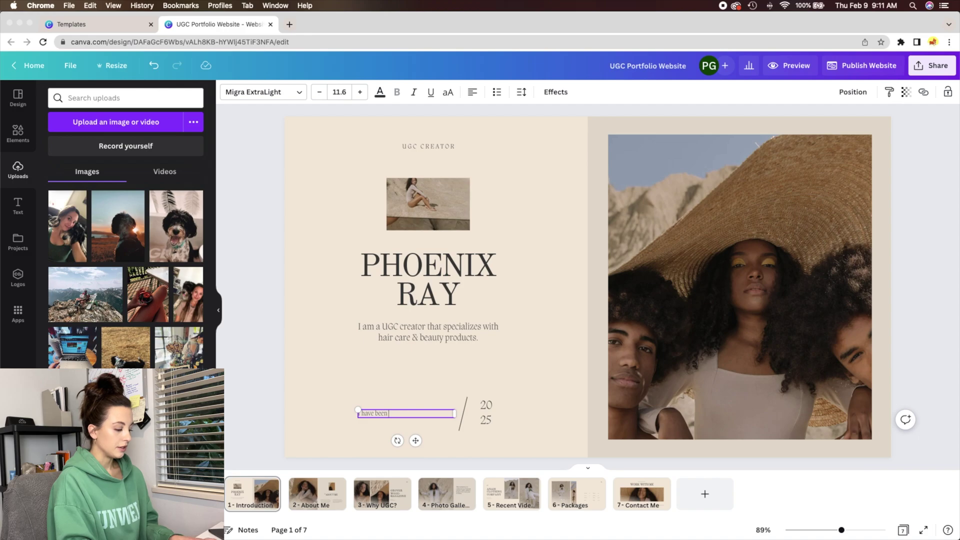
{"action": "type", "text": " working with product"}
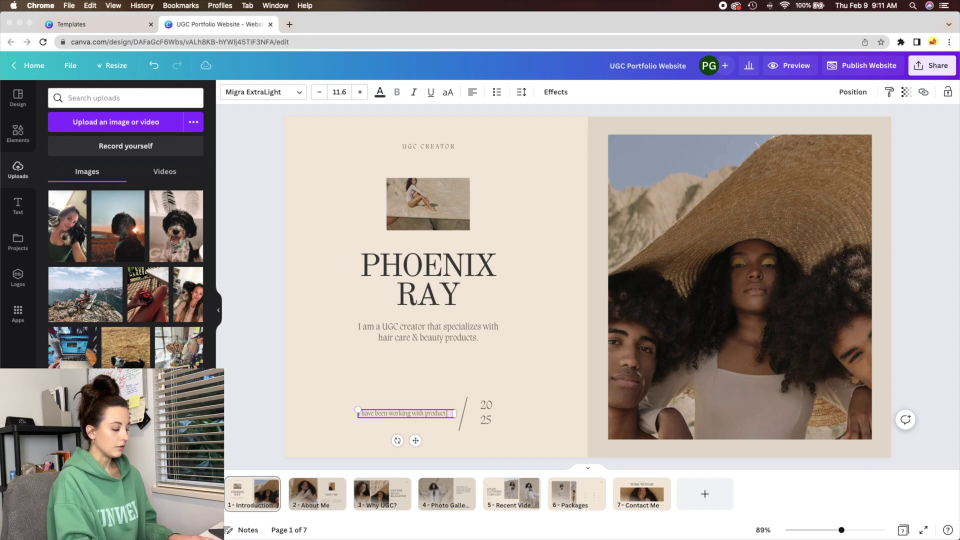
{"action": "type", "text": " photography for 4 years and hav"}
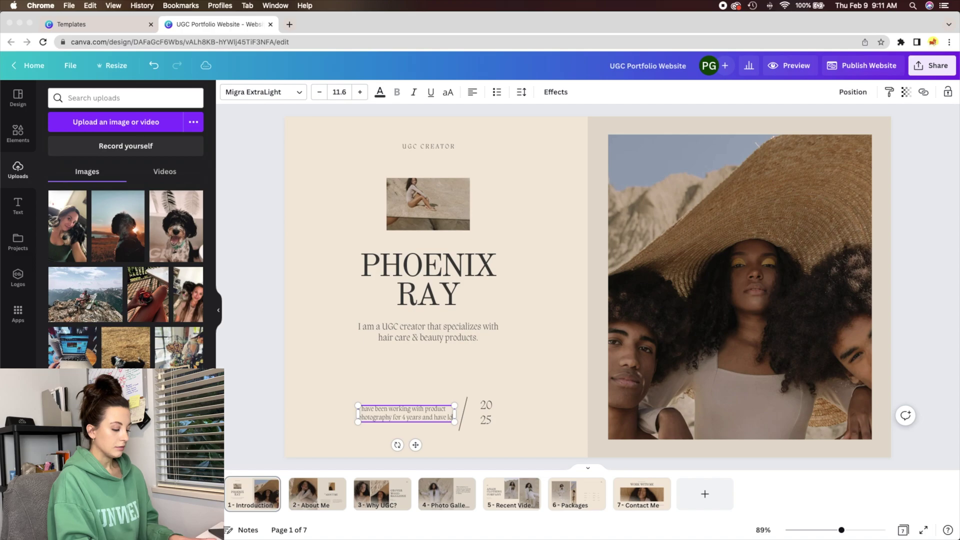
{"action": "type", "text": "e passion to create converting content"}
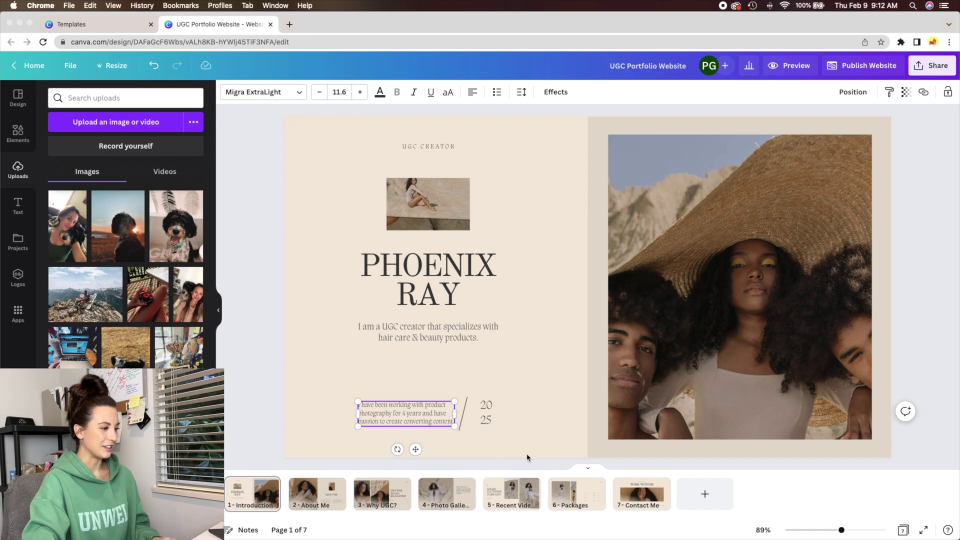
- Change the year from 2025 to 2023
{"action": "left_click", "coordinate": [493, 421]}
{"action": "double_click", "coordinate": [489, 419]}
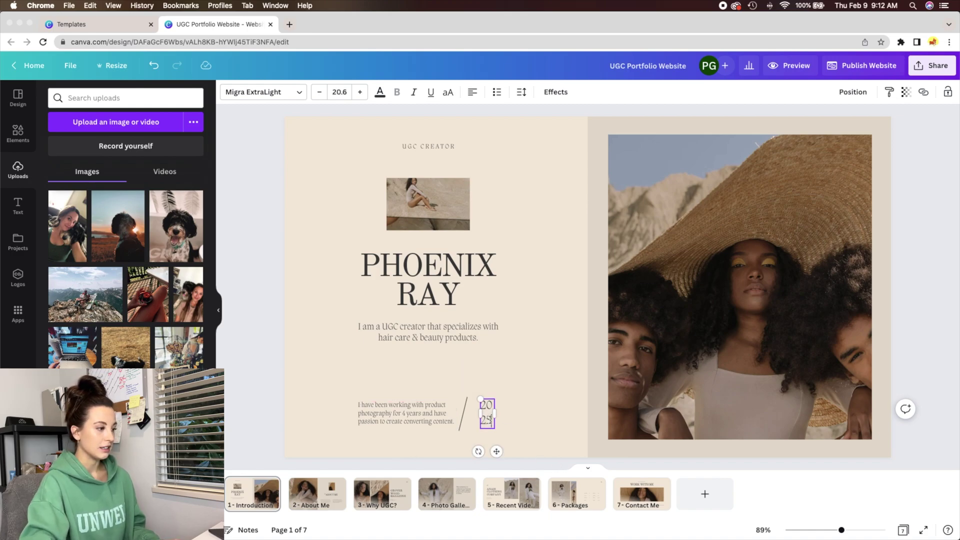
{"action": "type", "text": "23"}
{"action": "left_click", "coordinate": [512, 431]}
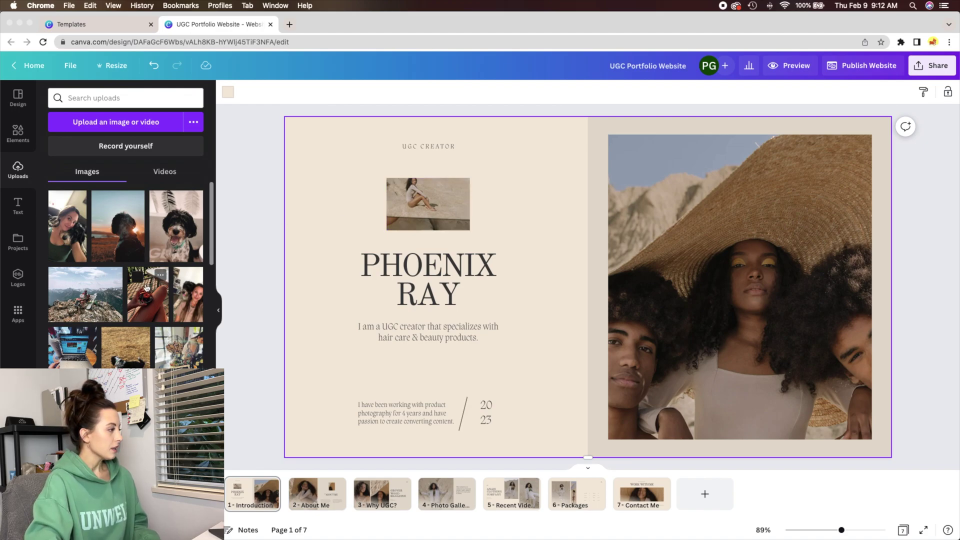
- Drop the smiling portrait into the large right frame and the dog-wading photo above PHOENIX RAY
{"action": "scroll", "coordinate": [147, 288], "scroll_direction": "down", "scroll_amount": 2}
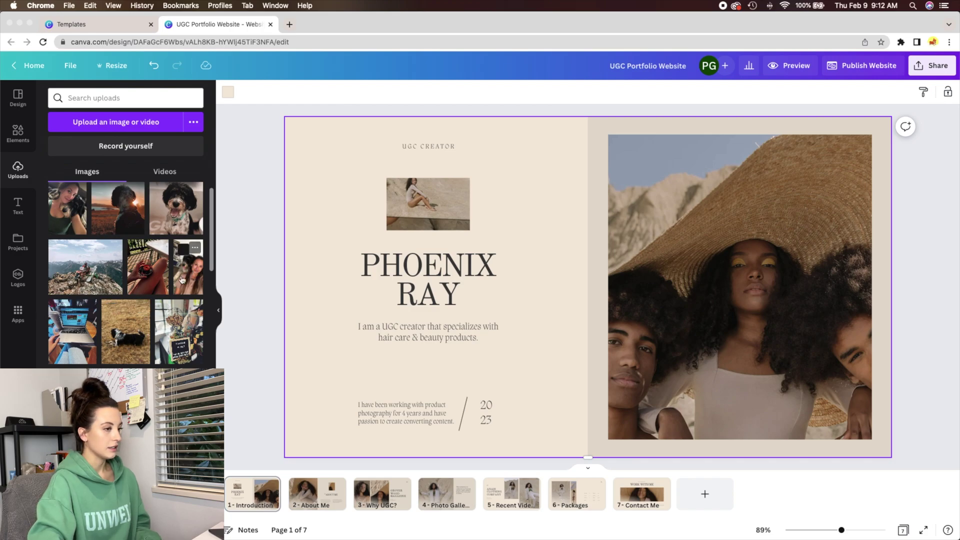
{"action": "left_click_drag", "start_coordinate": [200, 536], "coordinate": [709, 312]}
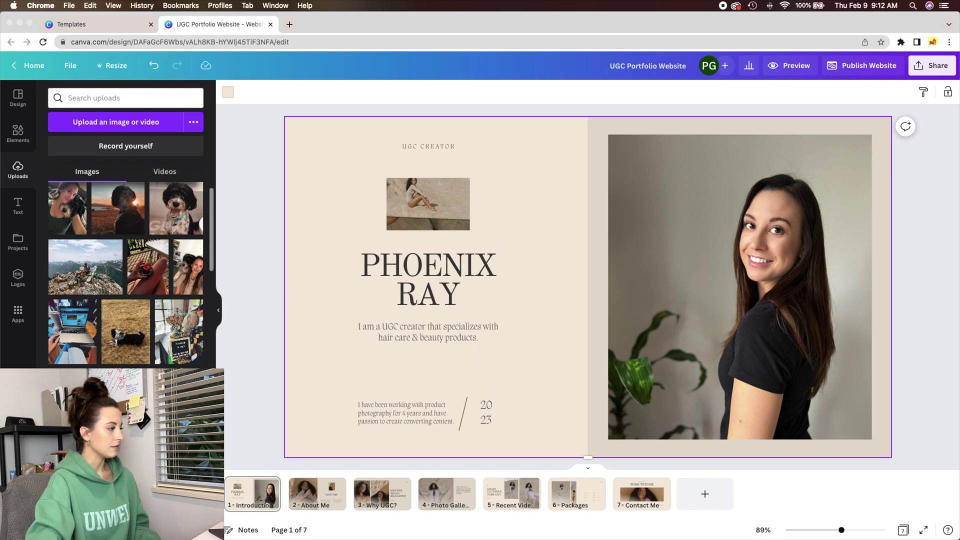
{"action": "scroll", "coordinate": [126, 275], "scroll_direction": "down", "scroll_amount": 5}
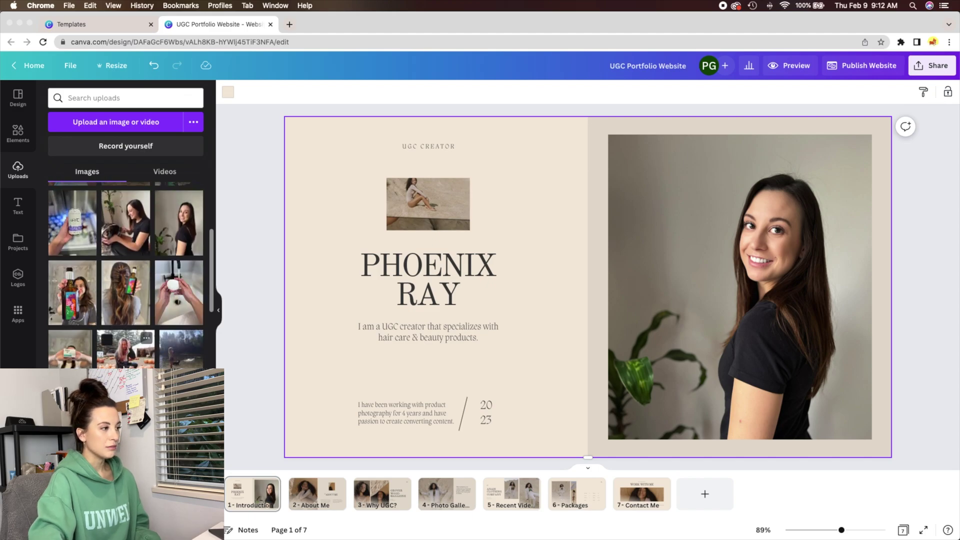
{"action": "left_click_drag", "start_coordinate": [181, 350], "coordinate": [440, 215]}
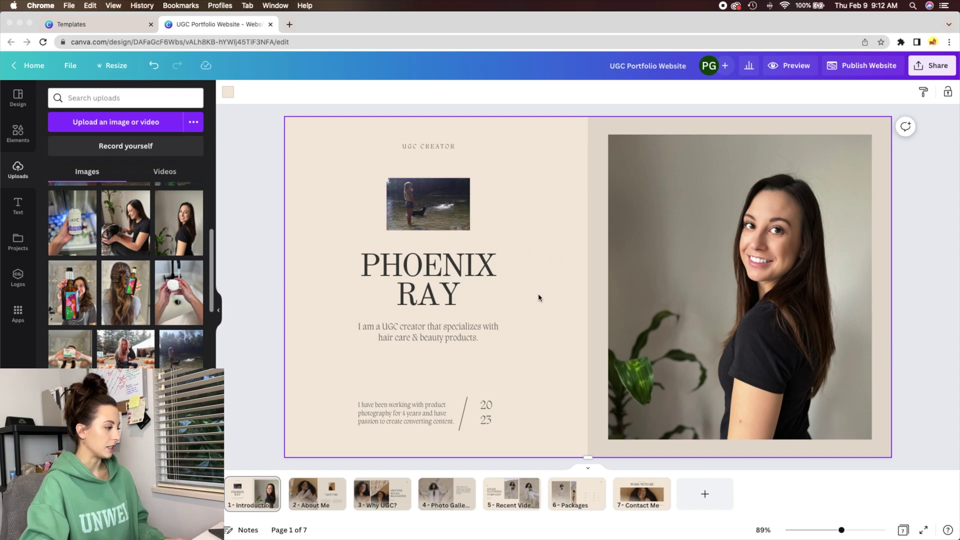
- On the About Me page, swap in the woman-and-dog photo and the pumpkin photo
{"action": "left_click", "coordinate": [317, 489]}
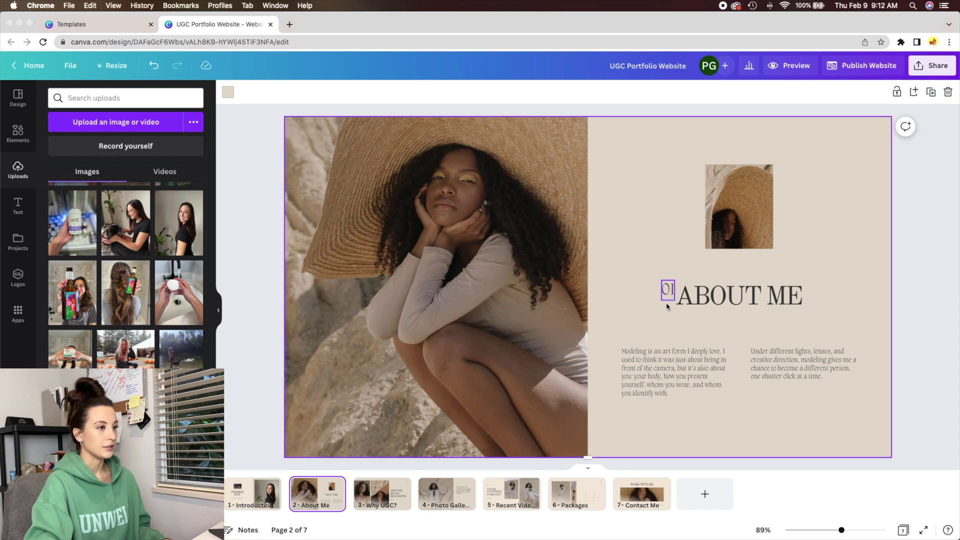
{"action": "left_click", "coordinate": [397, 486]}
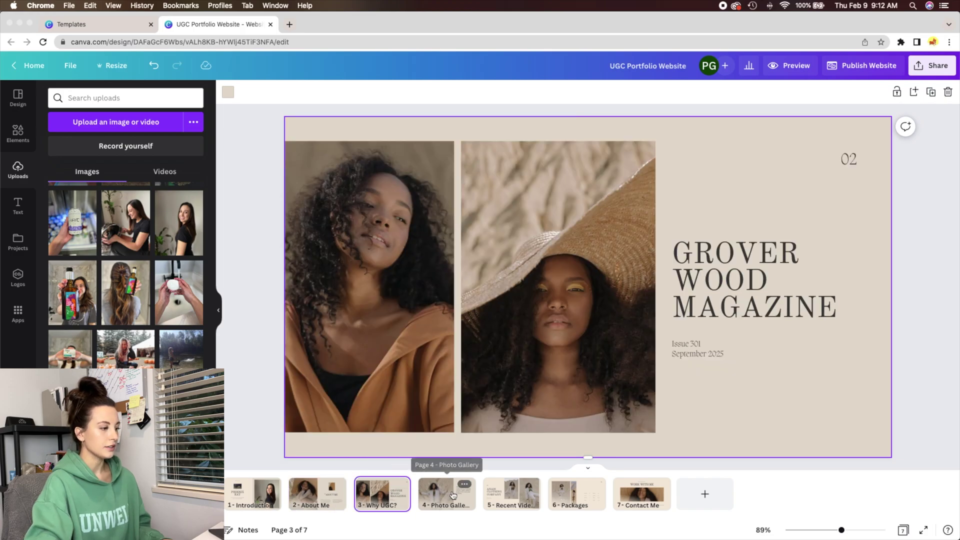
{"action": "left_click", "coordinate": [452, 495]}
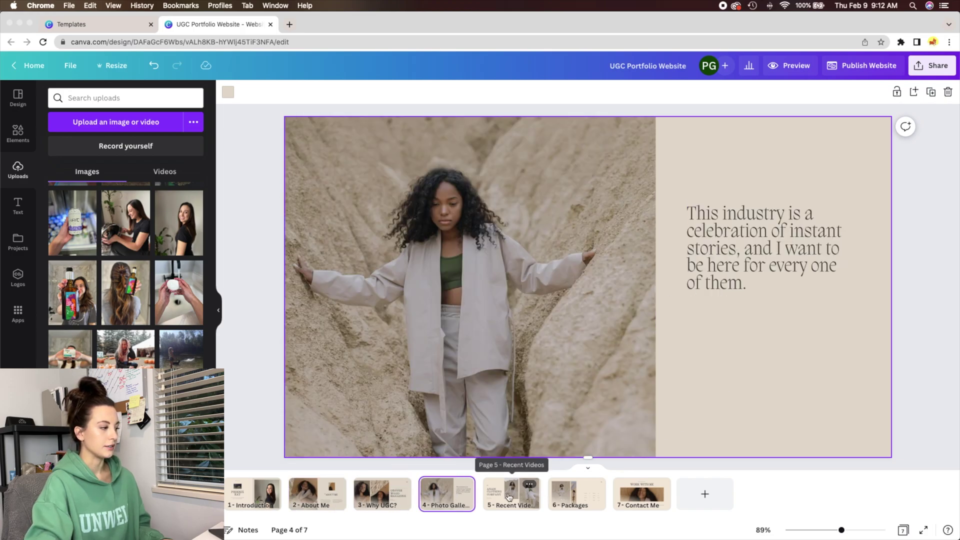
{"action": "left_click", "coordinate": [505, 498]}
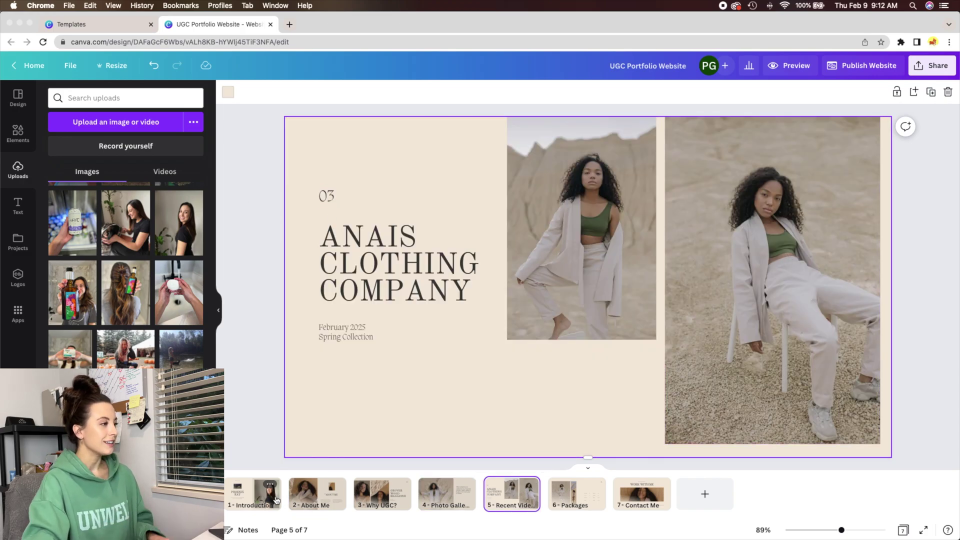
{"action": "left_click", "coordinate": [312, 500]}
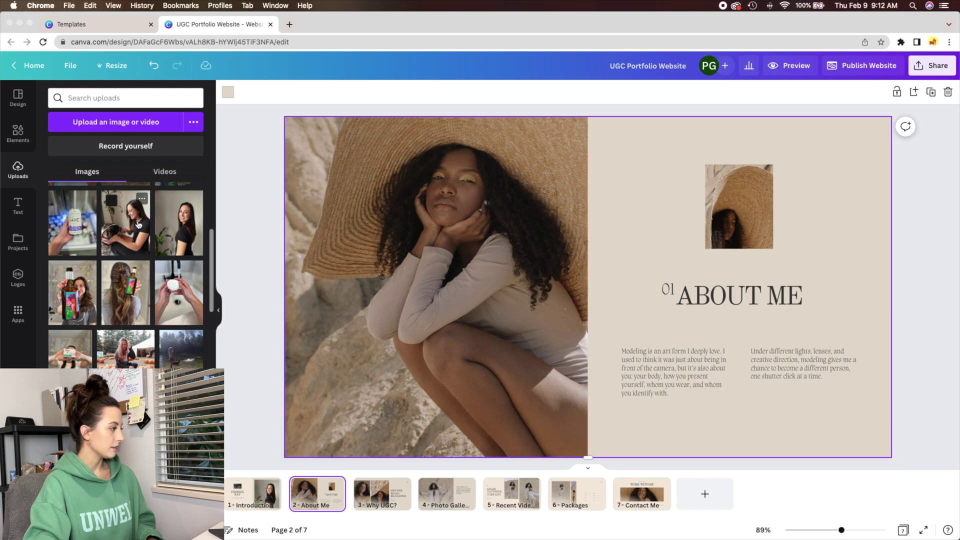
{"action": "left_click_drag", "start_coordinate": [129, 226], "coordinate": [391, 256]}
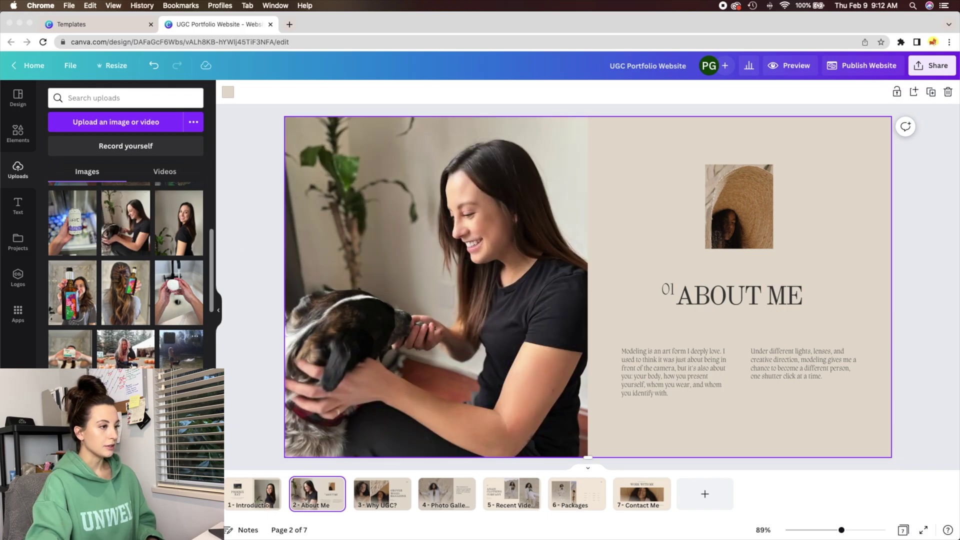
{"action": "left_click_drag", "start_coordinate": [125, 348], "coordinate": [739, 207]}
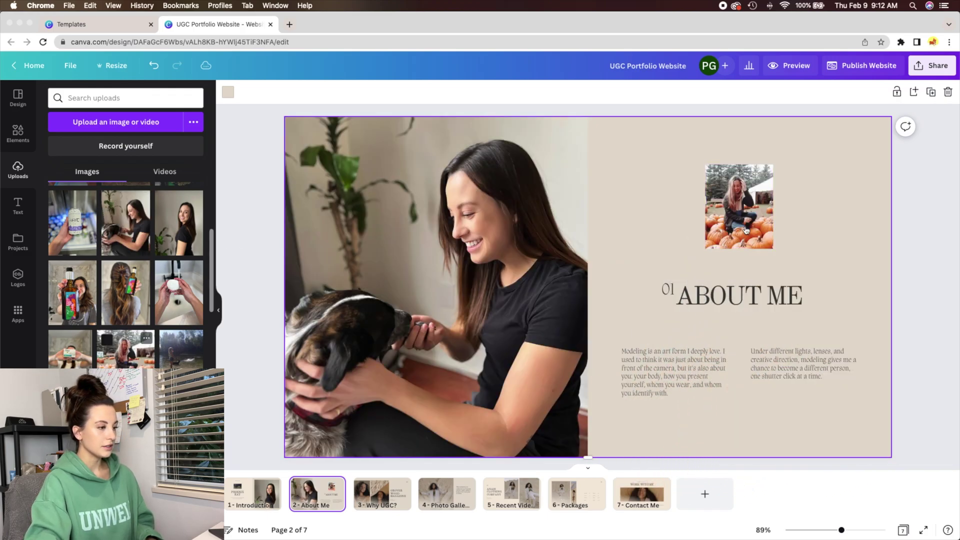
- Paste new text into both About Me paragraphs: template design and SEO knowledge
{"action": "left_click", "coordinate": [659, 377]}
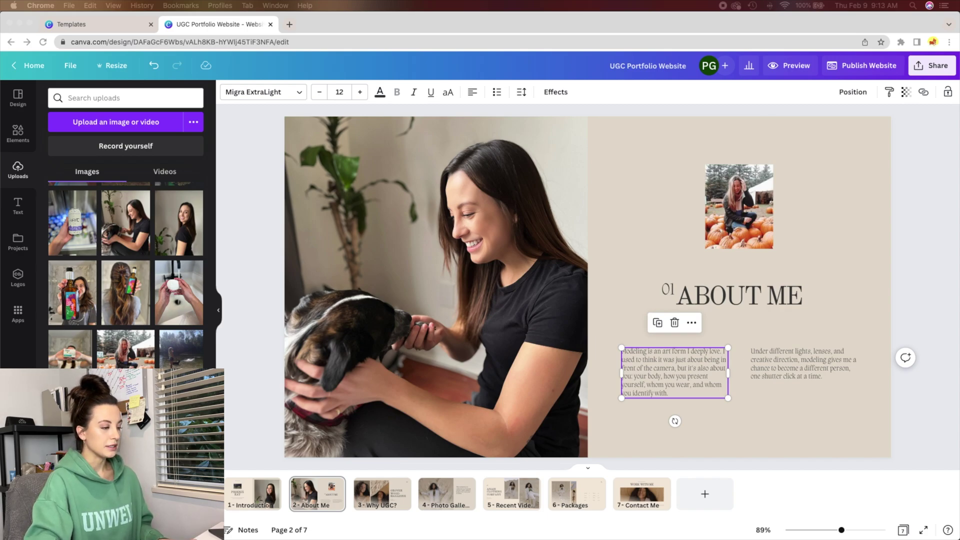
{"action": "left_click", "coordinate": [669, 386]}
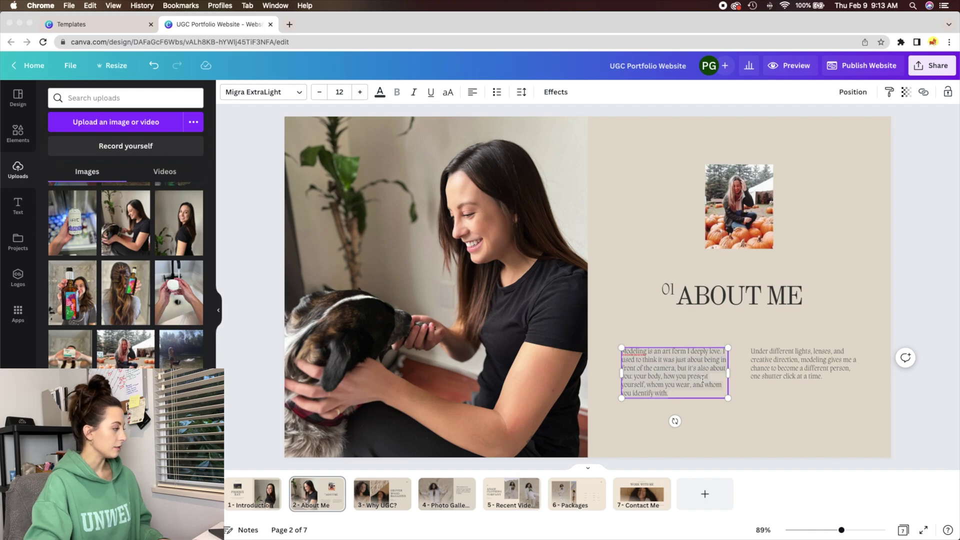
{"action": "type", "text": "I have been designing templates and creating online product videos/photos over the past few years helping my sister grow her brand. I have a passion for creating videos and authentic reviews for brands that align with my views."}
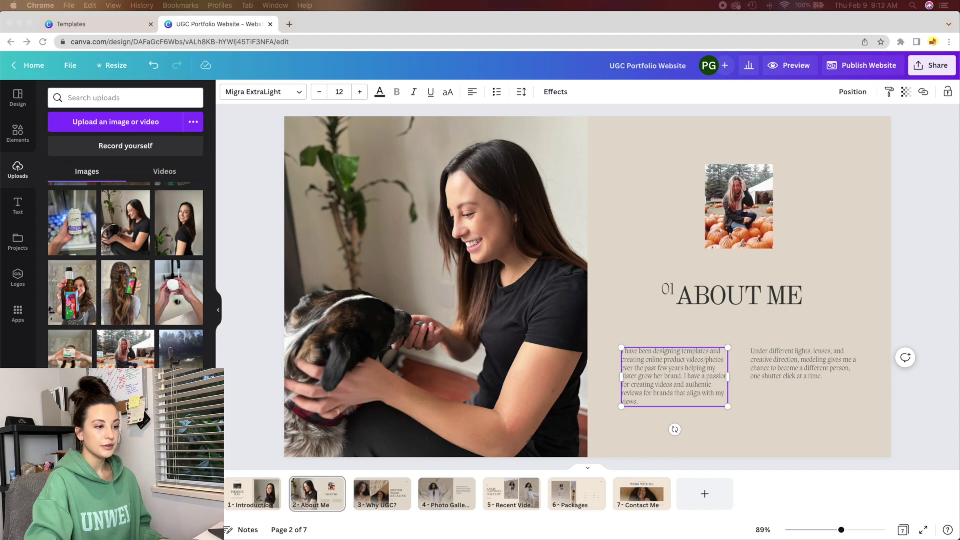
{"action": "left_click", "coordinate": [801, 369]}
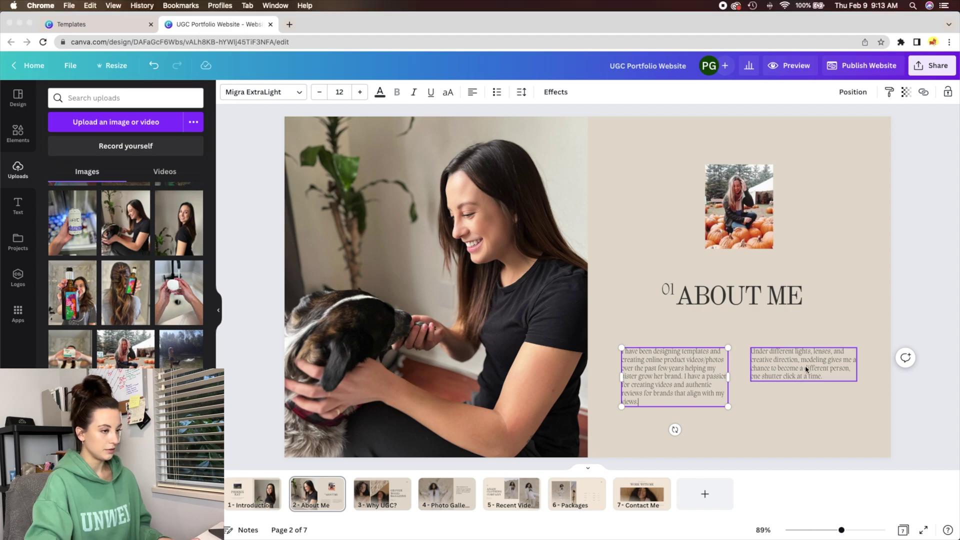
{"action": "left_click", "coordinate": [831, 376]}
{"action": "key", "text": "super+a"}
{"action": "type", "text": "I have in depth knowledge about how to use advanced SEO strategies to hook viewers in and connect with them on a personal level. Gaining your audiences trust is a ket point in the conversion process when using UGC to promote brand awareness or sales."}
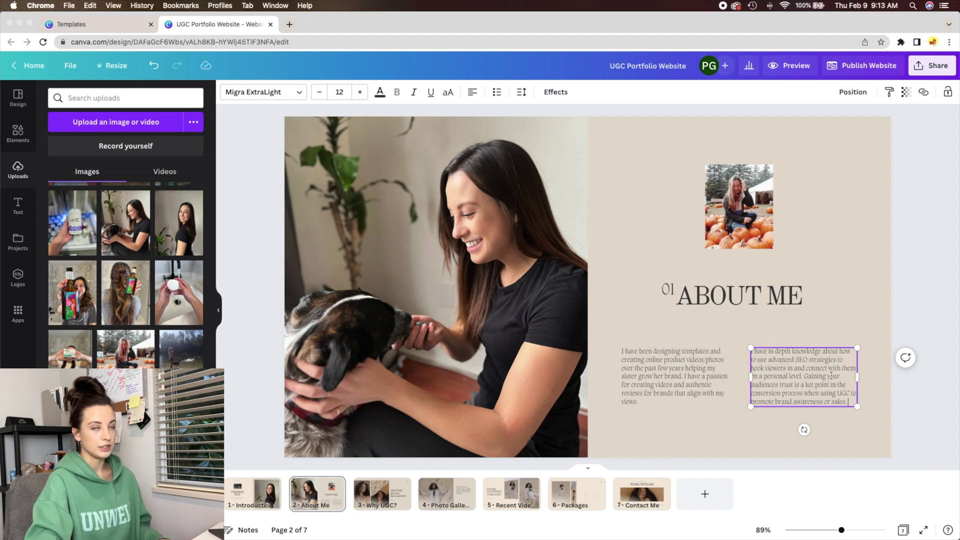
{"action": "left_click", "coordinate": [925, 317]}
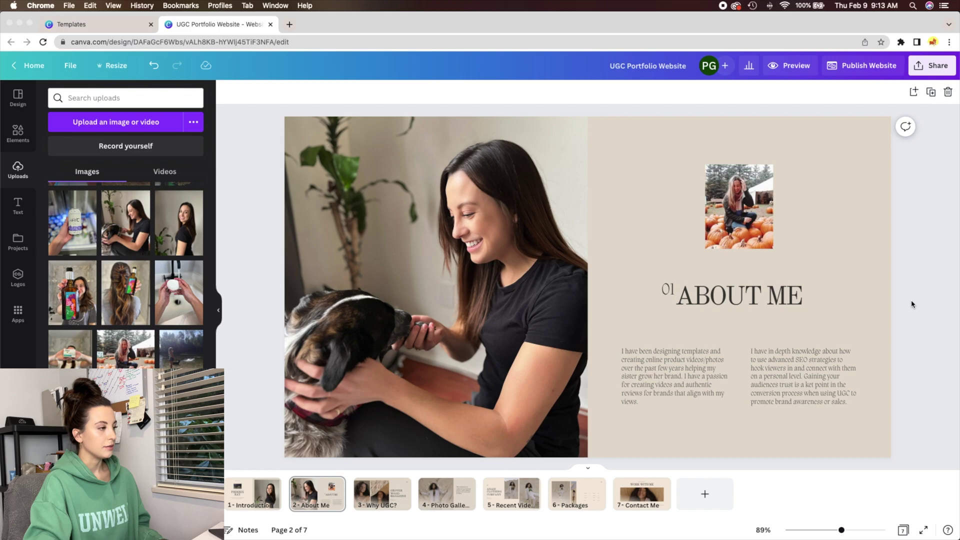
- On page 3, delete the hat photo and enlarge and reposition the remaining portrait
{"action": "left_click", "coordinate": [369, 494]}
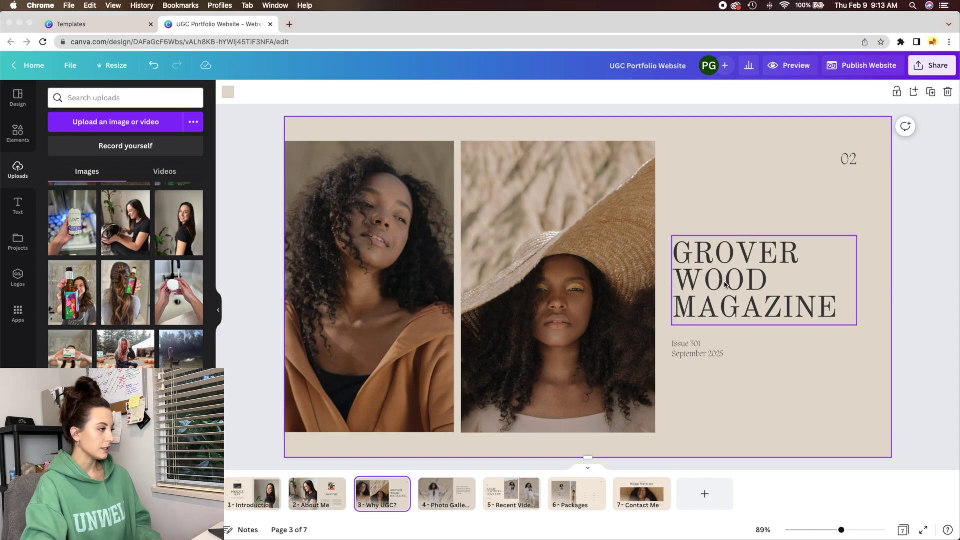
{"action": "left_click", "coordinate": [511, 272]}
{"action": "key", "text": "Delete"}
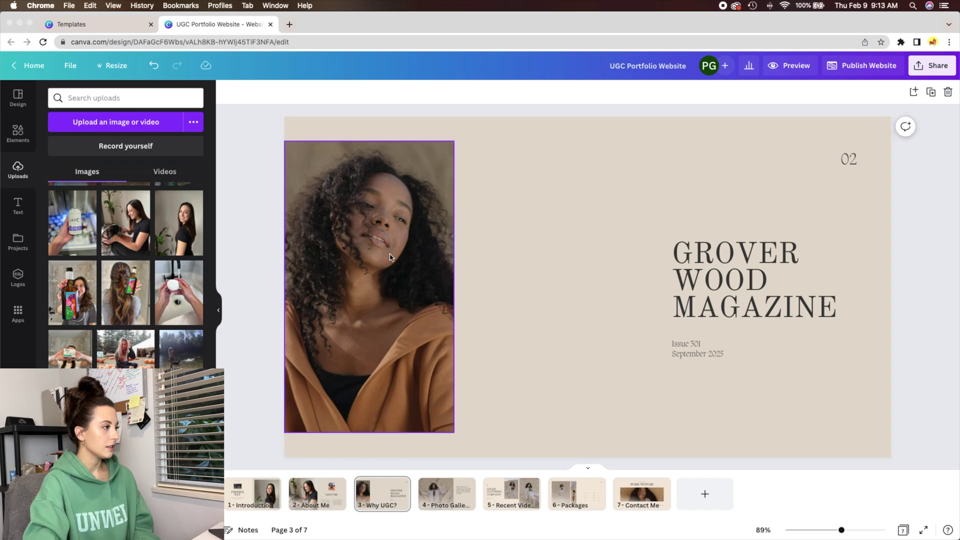
{"action": "left_click_drag", "start_coordinate": [390, 258], "coordinate": [419, 267]}
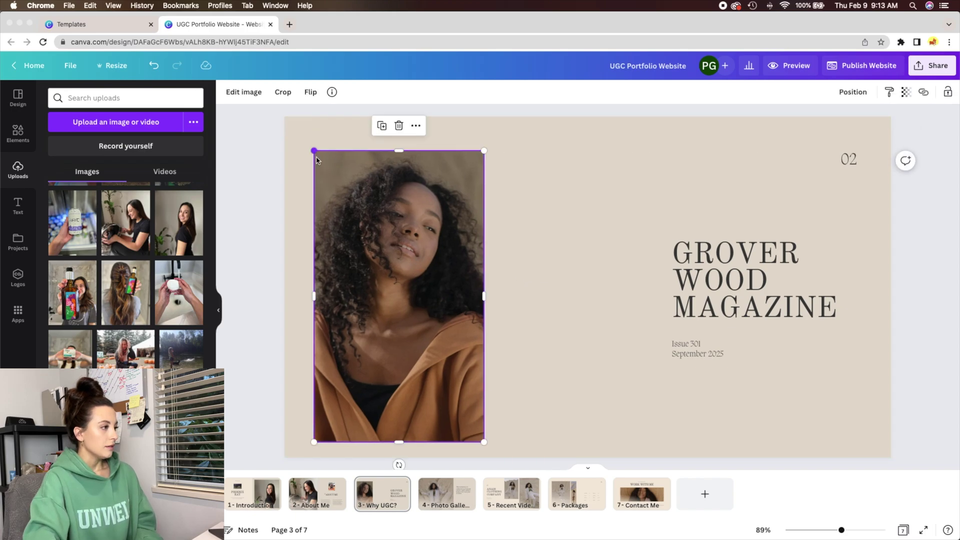
{"action": "left_click_drag", "start_coordinate": [320, 163], "coordinate": [334, 181]}
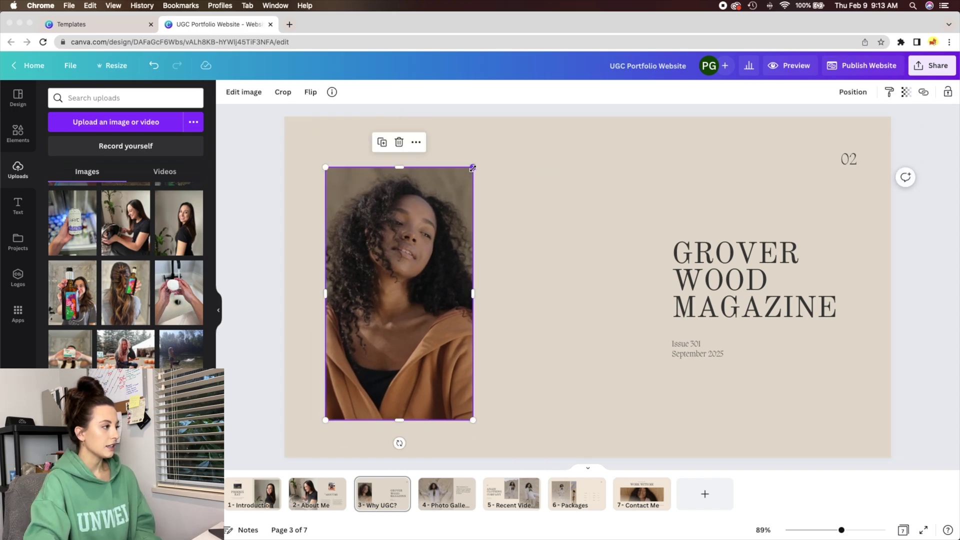
{"action": "left_click_drag", "start_coordinate": [472, 168], "coordinate": [450, 189]}
- Retitle the magazine heading to 'WHY UGC?', reposition it, and delete the Issue 301 / September 2025 text
{"action": "left_click_drag", "start_coordinate": [747, 279], "coordinate": [621, 209]}
{"action": "double_click", "coordinate": [614, 210]}
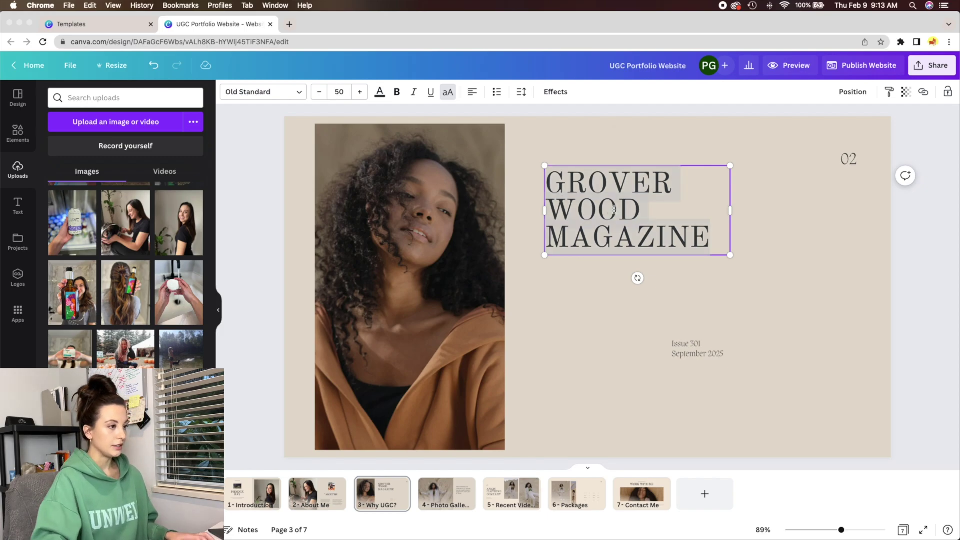
{"action": "type", "text": "WHY UGC?"}
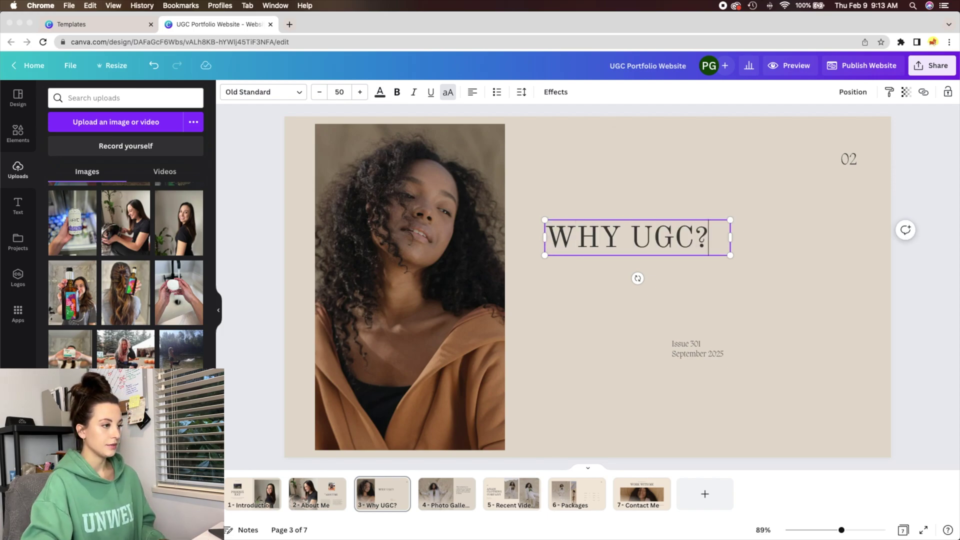
{"action": "left_click_drag", "start_coordinate": [661, 258], "coordinate": [719, 236]}
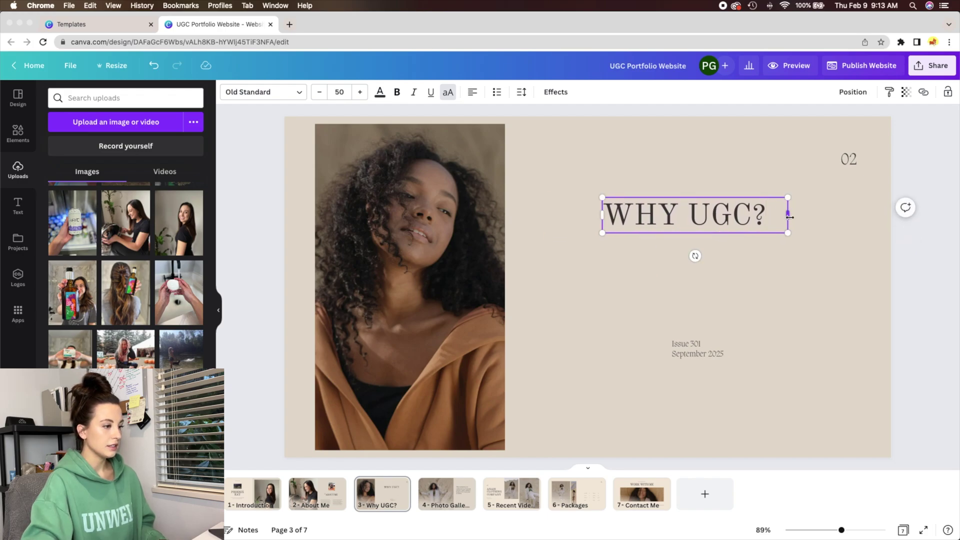
{"action": "left_click_drag", "start_coordinate": [786, 215], "coordinate": [773, 215]}
{"action": "left_click", "coordinate": [715, 354]}
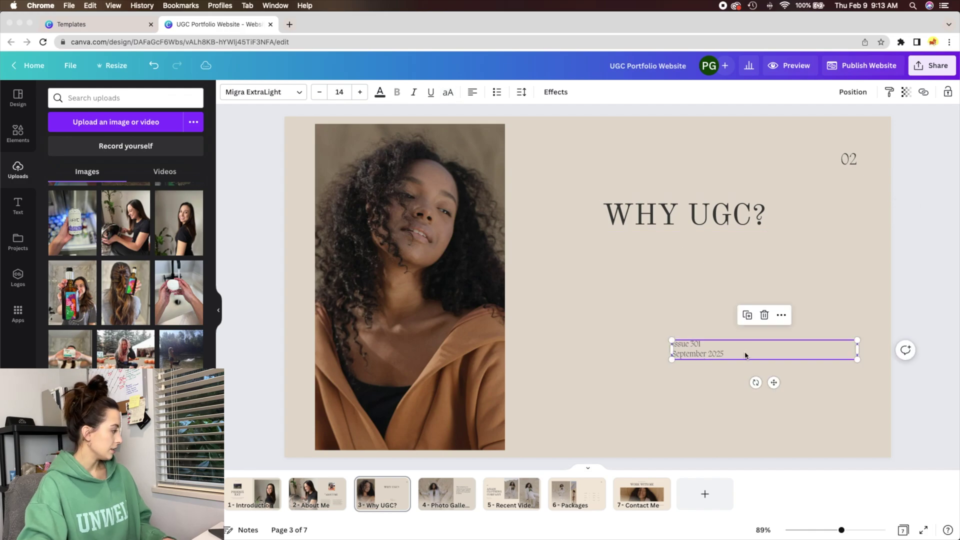
{"action": "key", "text": "Delete"}
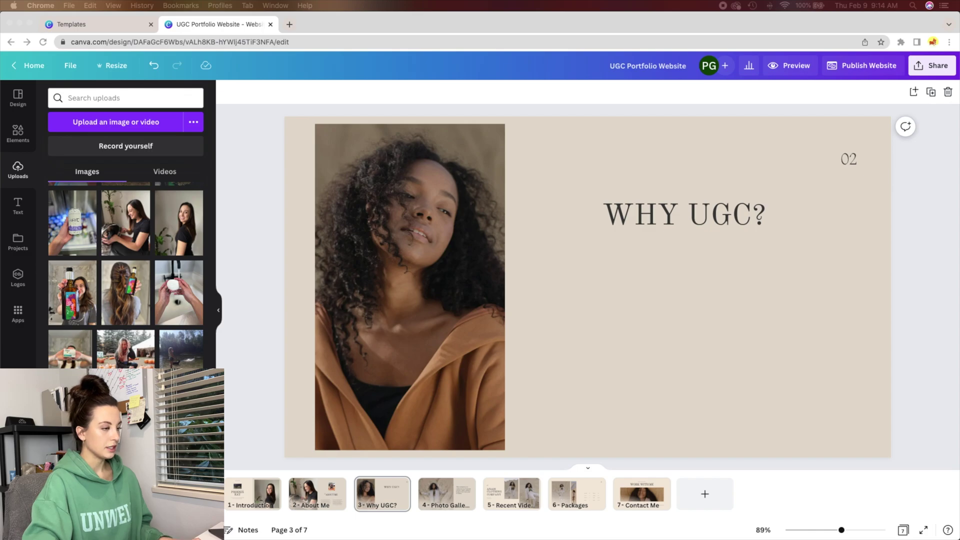
- Paste the Why UGC text, drop its small heading line, set it to size 13, then discard it
{"action": "left_click", "coordinate": [690, 306]}
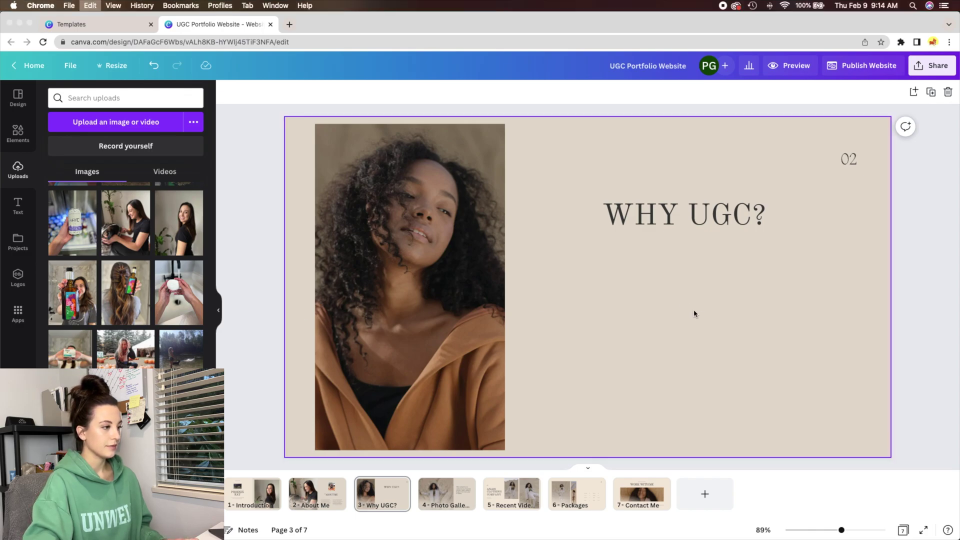
{"action": "key", "text": "super+v"}
{"action": "left_click_drag", "start_coordinate": [319, 178], "coordinate": [597, 291]}
{"action": "left_click", "coordinate": [767, 333]}
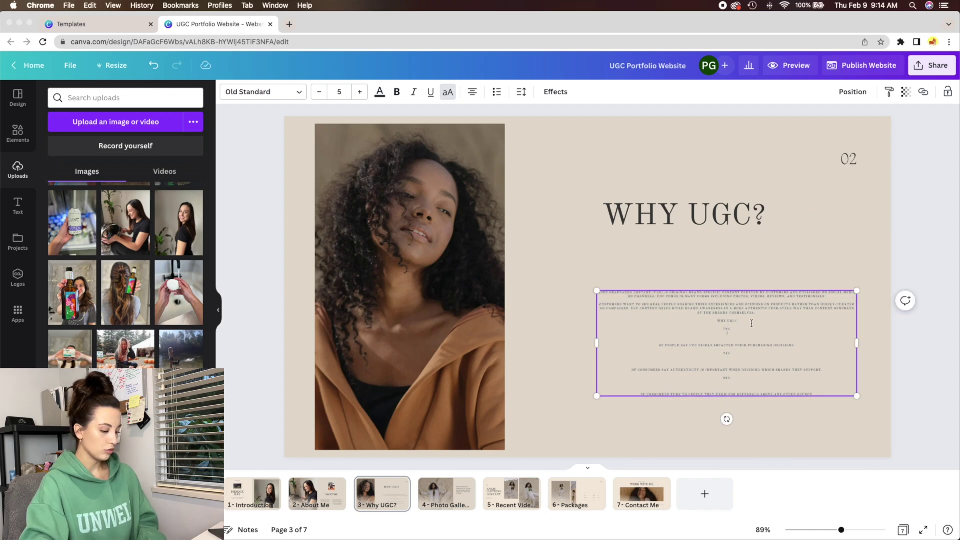
{"action": "triple_click", "coordinate": [706, 320]}
{"action": "key", "text": "BackSpace"}
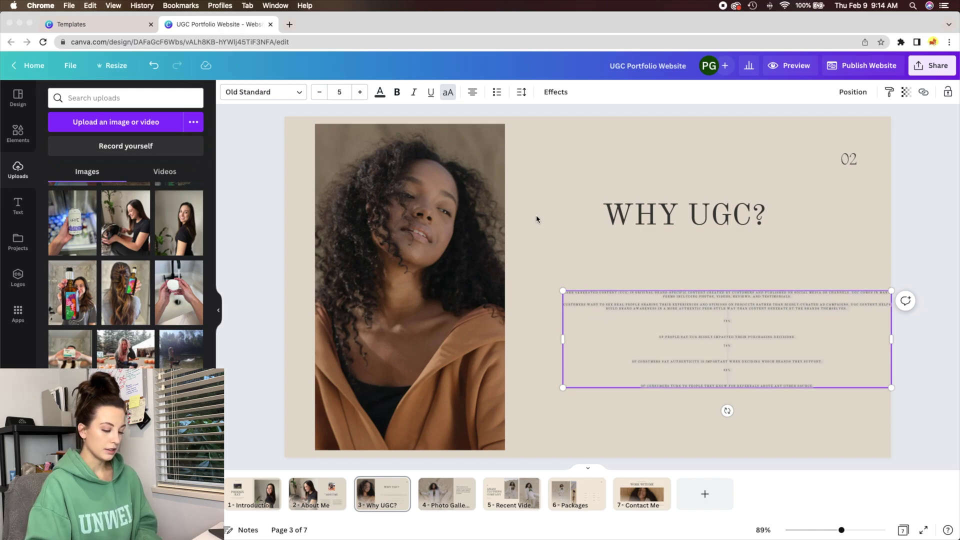
{"action": "left_click", "coordinate": [341, 92]}
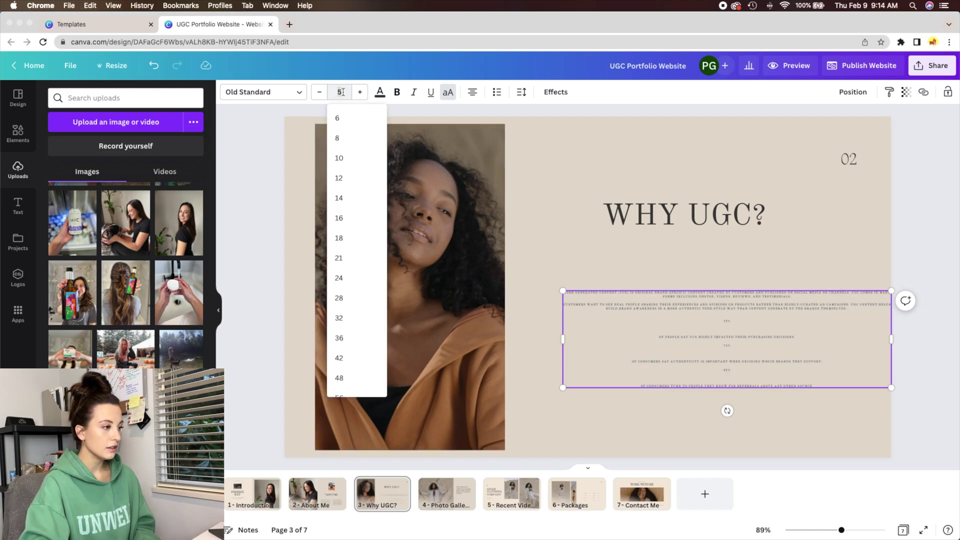
{"action": "type", "text": "13"}
{"action": "key", "text": "Return"}
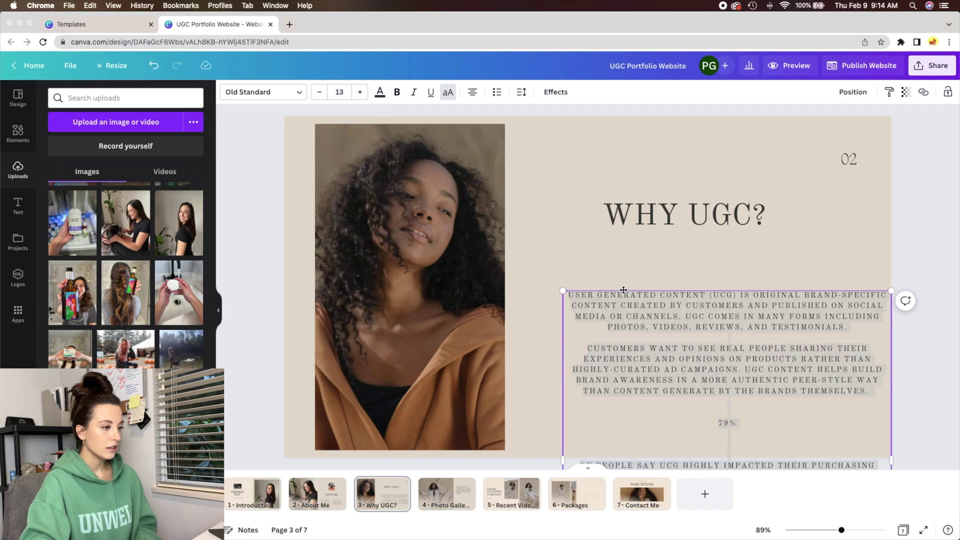
{"action": "left_click_drag", "start_coordinate": [624, 290], "coordinate": [590, 226]}
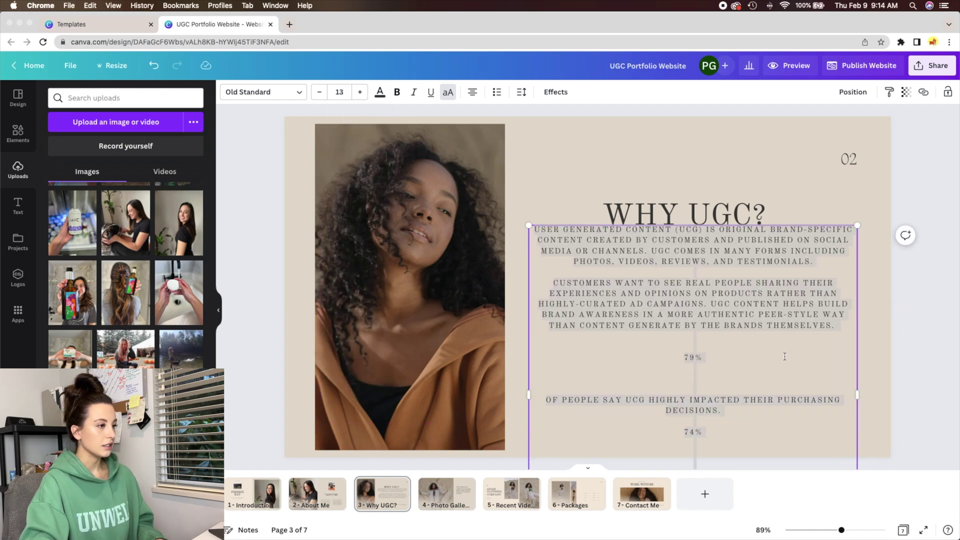
{"action": "key", "text": "BackSpace"}
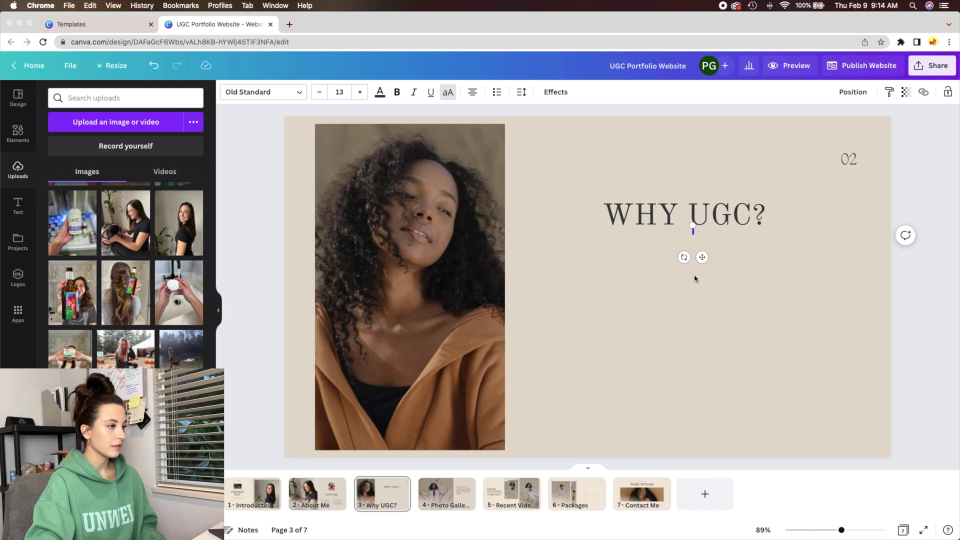
{"action": "left_click", "coordinate": [706, 263]}
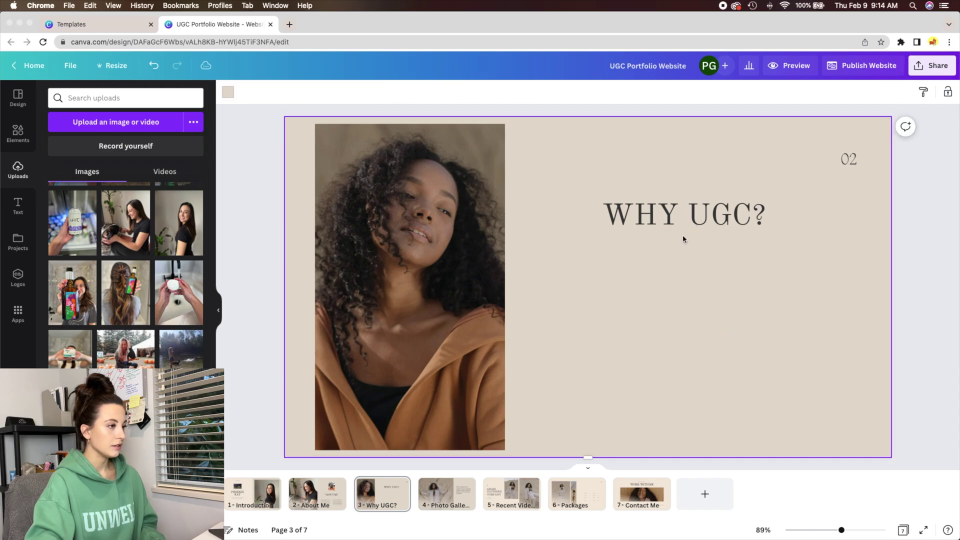
- Nudge the WHY UGC? heading and paste the paragraph with three stat boxes centred beneath it
{"action": "left_click", "coordinate": [669, 219]}
{"action": "left_click_drag", "start_coordinate": [697, 225], "coordinate": [704, 220]}
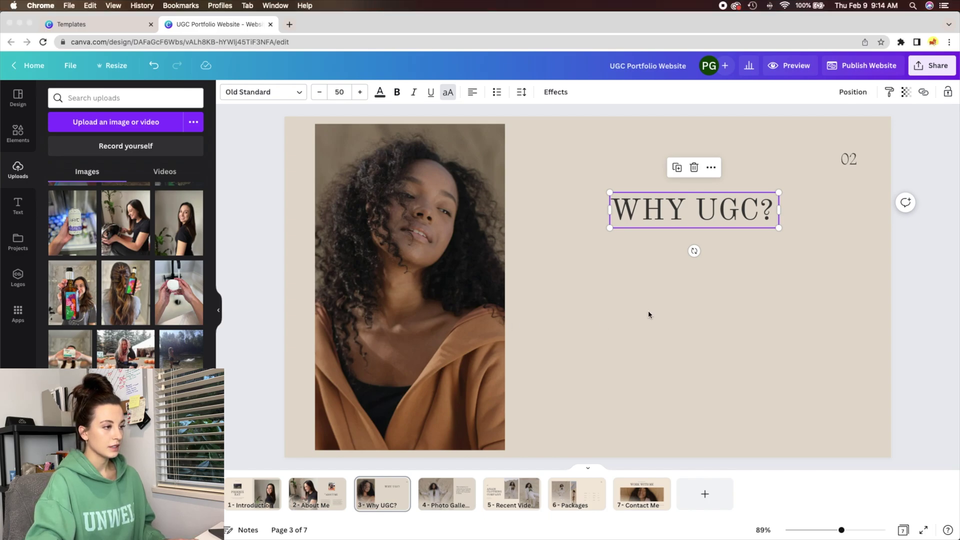
{"action": "key", "text": "cmd+v"}
{"action": "mouse_move", "coordinate": [720, 256]}
{"action": "left_mouse_down"}
{"action": "mouse_move", "coordinate": [692, 254]}
{"action": "mouse_move", "coordinate": [702, 253]}
{"action": "left_mouse_up"}
{"action": "left_click", "coordinate": [932, 243]}
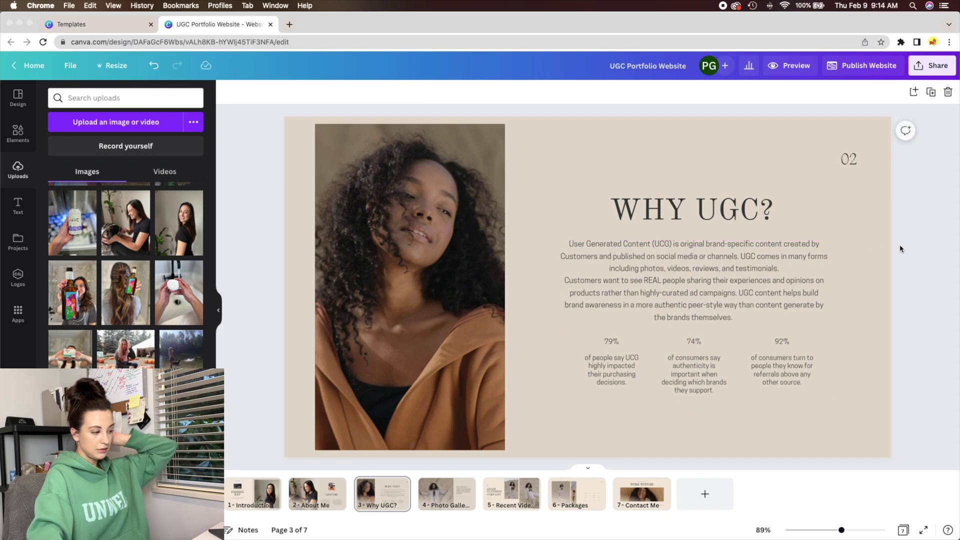
{"action": "left_click", "coordinate": [710, 282]}
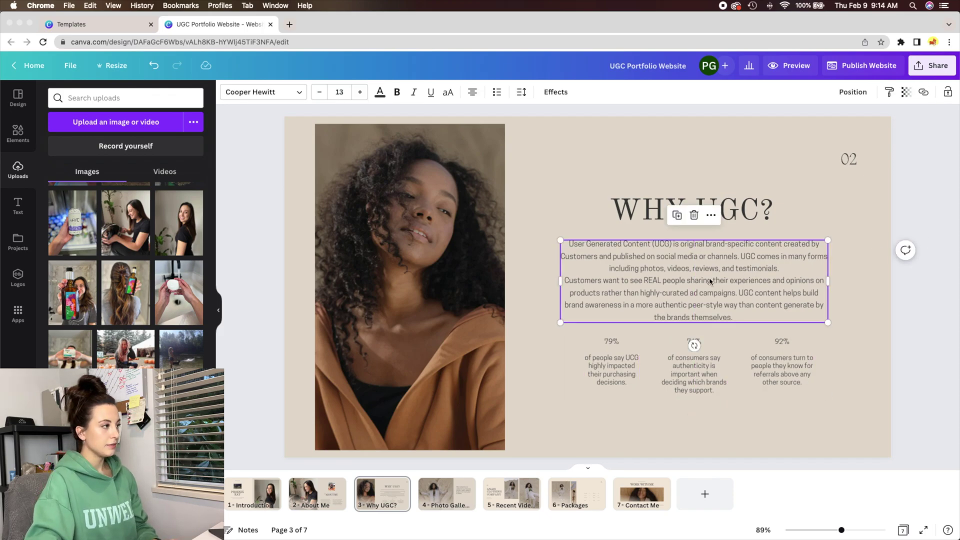
- Set the Why UGC paragraph in Migra ExtraLight, matching the About Me page font
{"action": "left_click", "coordinate": [344, 489]}
{"action": "left_click", "coordinate": [647, 382]}
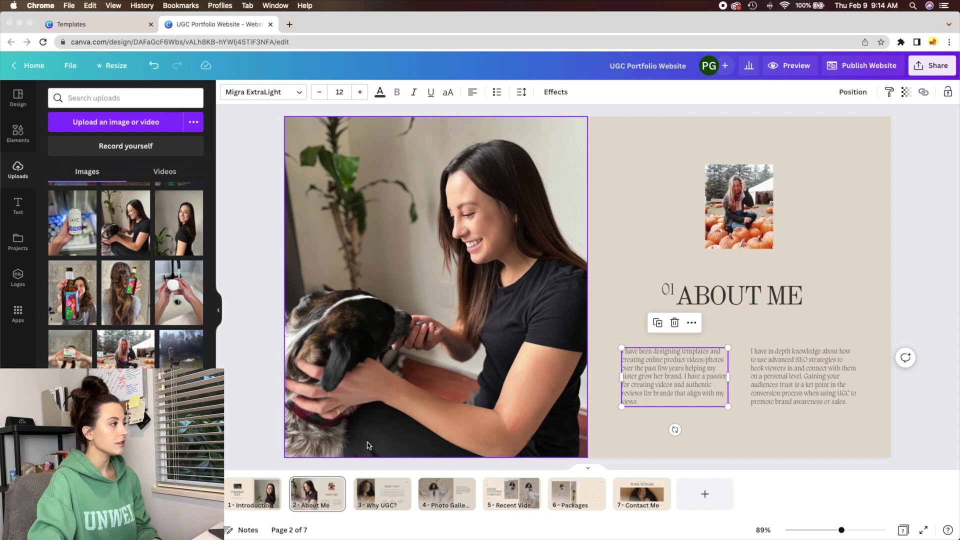
{"action": "left_click", "coordinate": [382, 489]}
{"action": "left_click", "coordinate": [697, 304]}
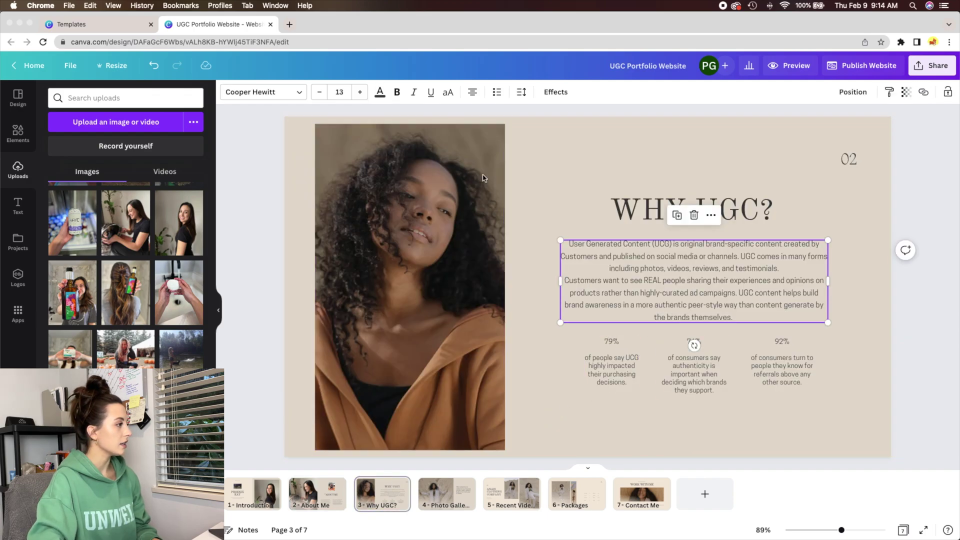
{"action": "left_click", "coordinate": [248, 91]}
{"action": "left_click", "coordinate": [74, 162]}
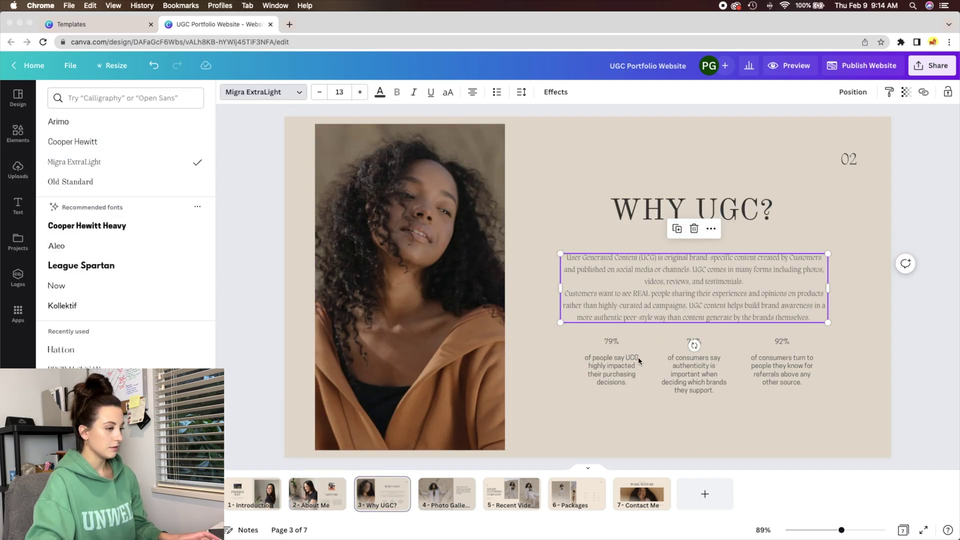
- Set the 79%, 74% and 92% statistics in Migra ExtraLight as well
{"action": "left_click", "coordinate": [623, 360]}
{"action": "left_click", "coordinate": [701, 377], "text": "shift"}
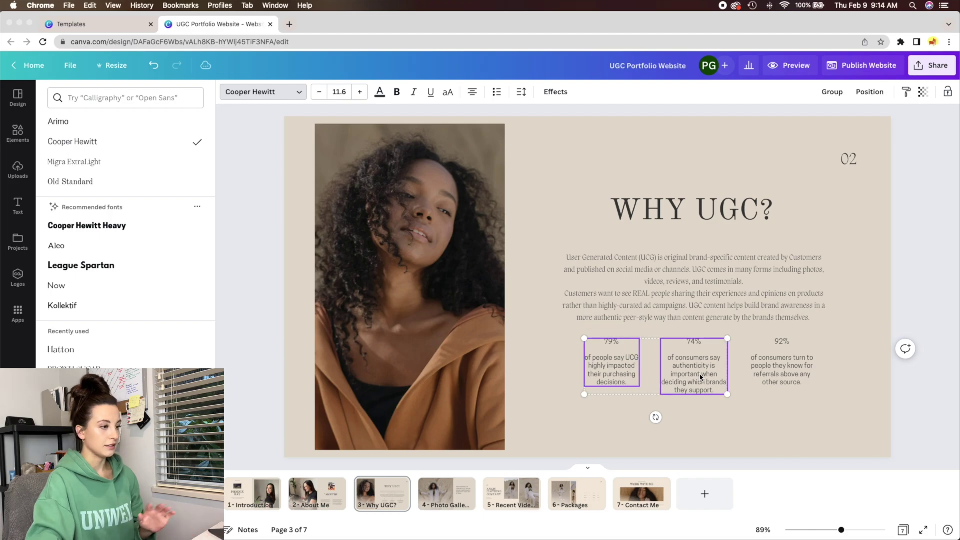
{"action": "left_click", "coordinate": [782, 370], "text": "shift"}
{"action": "left_click", "coordinate": [110, 162]}
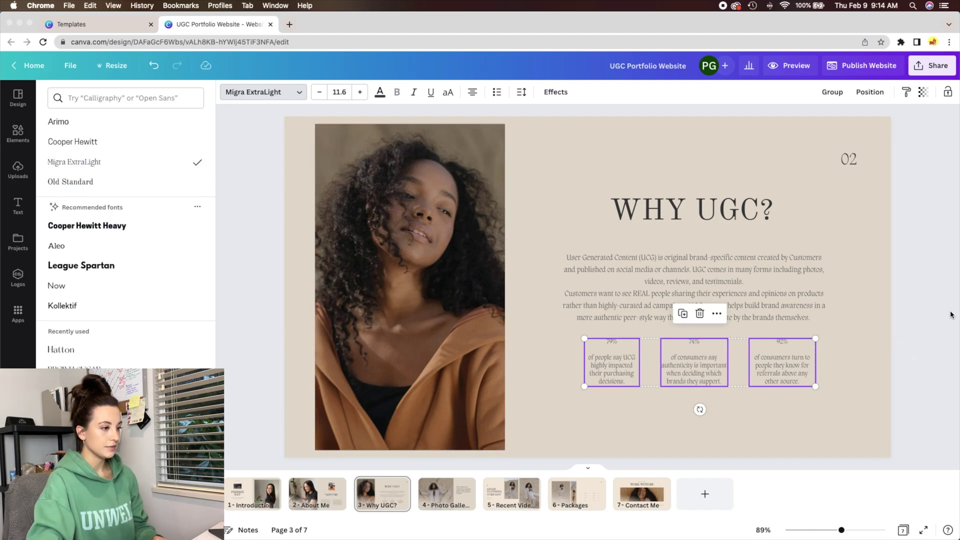
{"action": "key", "text": "Escape"}
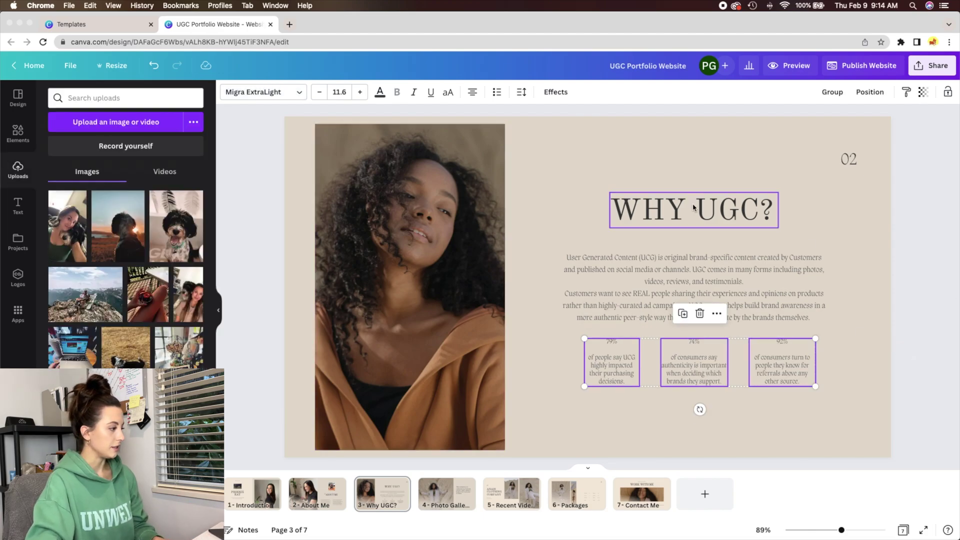
{"action": "left_click", "coordinate": [865, 240]}
- Replace the portrait with the Dove soap photo from Uploads
{"action": "scroll", "coordinate": [126, 275], "scroll_direction": "down", "scroll_amount": 3}
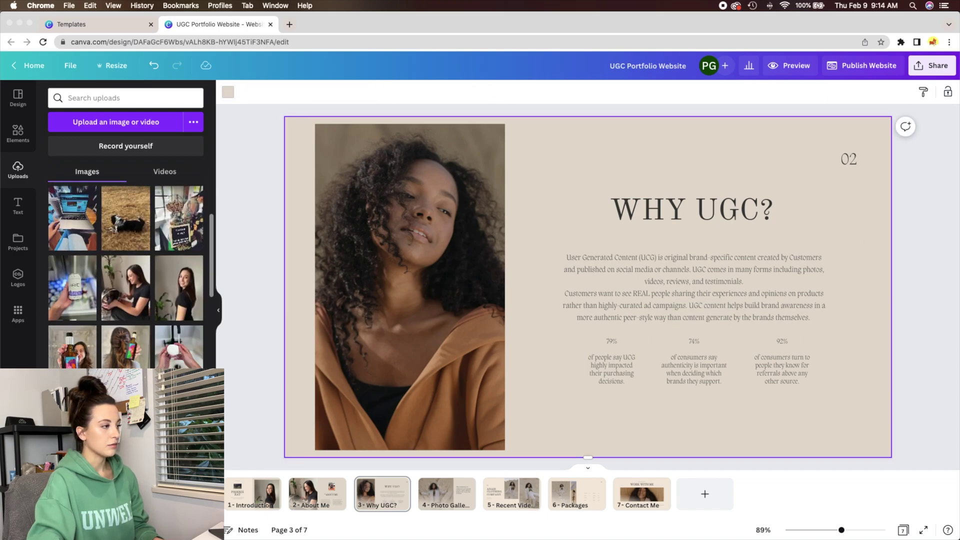
{"action": "left_click_drag", "start_coordinate": [179, 348], "coordinate": [348, 342]}
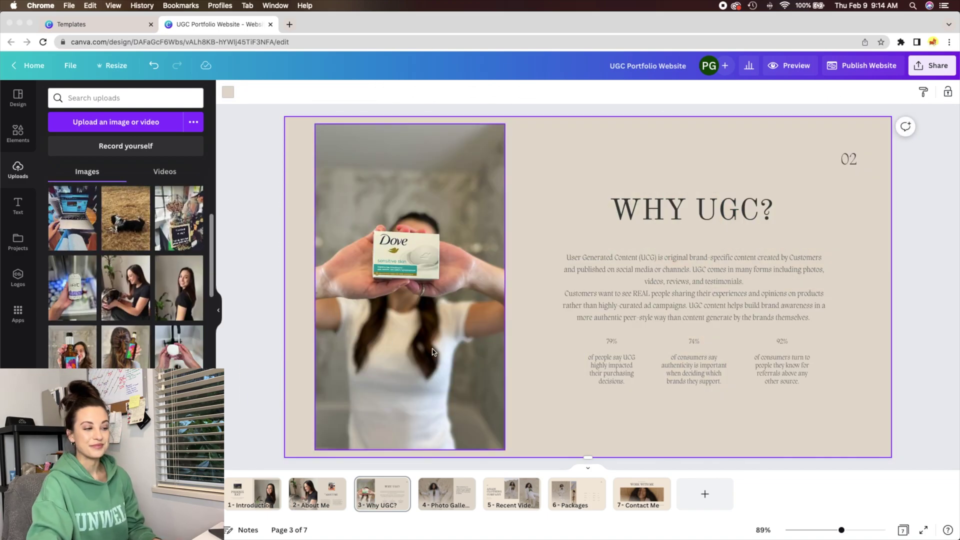
{"action": "left_click", "coordinate": [946, 315]}
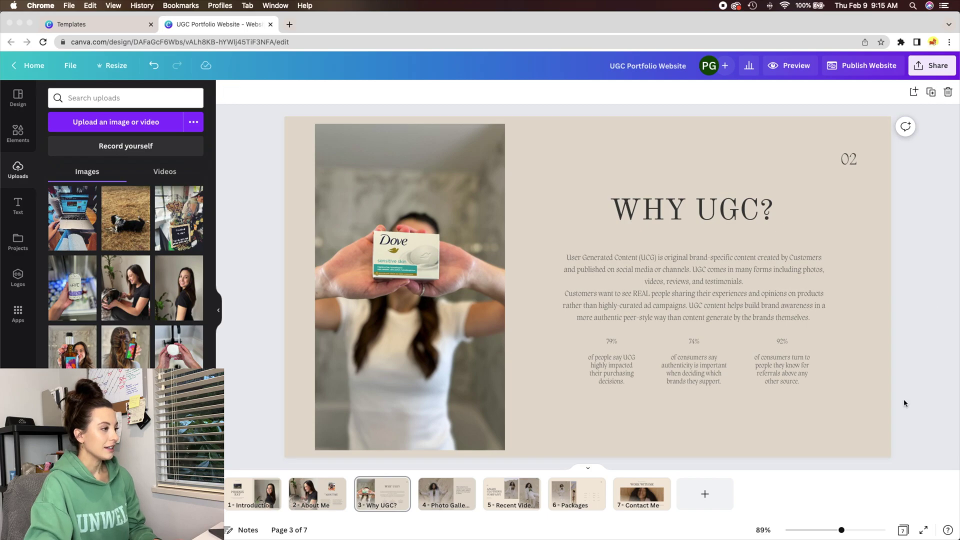
- Delete the canyon photo and the quote text from the Photo Gallery page
{"action": "left_click", "coordinate": [442, 492]}
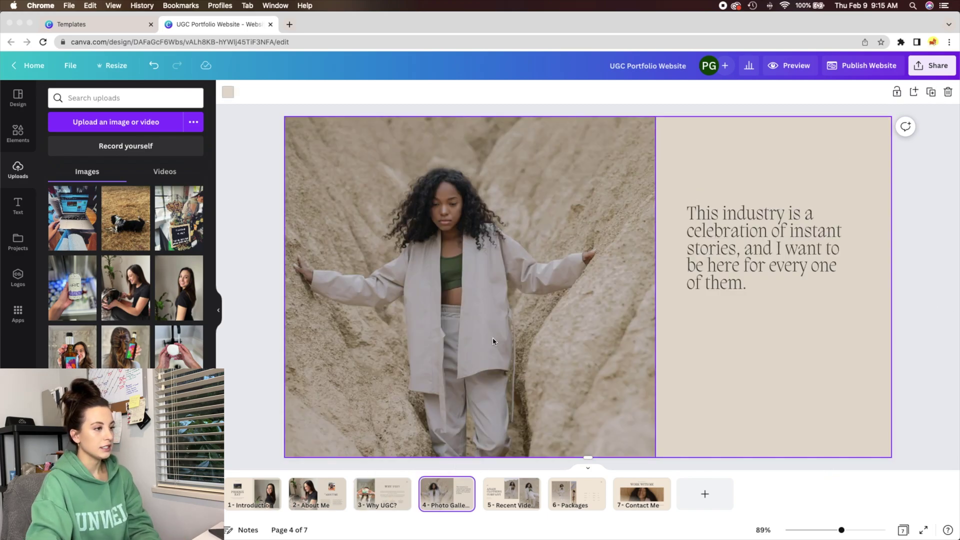
{"action": "left_click", "coordinate": [506, 286]}
{"action": "key", "text": "Delete"}
{"action": "left_click", "coordinate": [759, 222]}
{"action": "key", "text": "Delete"}
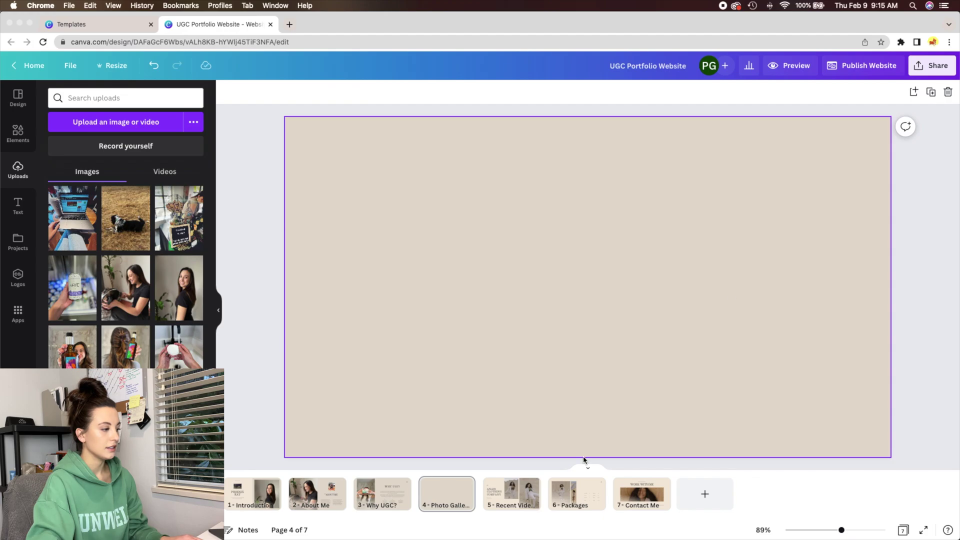
- Copy the 02 page number from the Why UGC? page and change it to 03
{"action": "left_click", "coordinate": [385, 497]}
{"action": "left_click", "coordinate": [851, 159]}
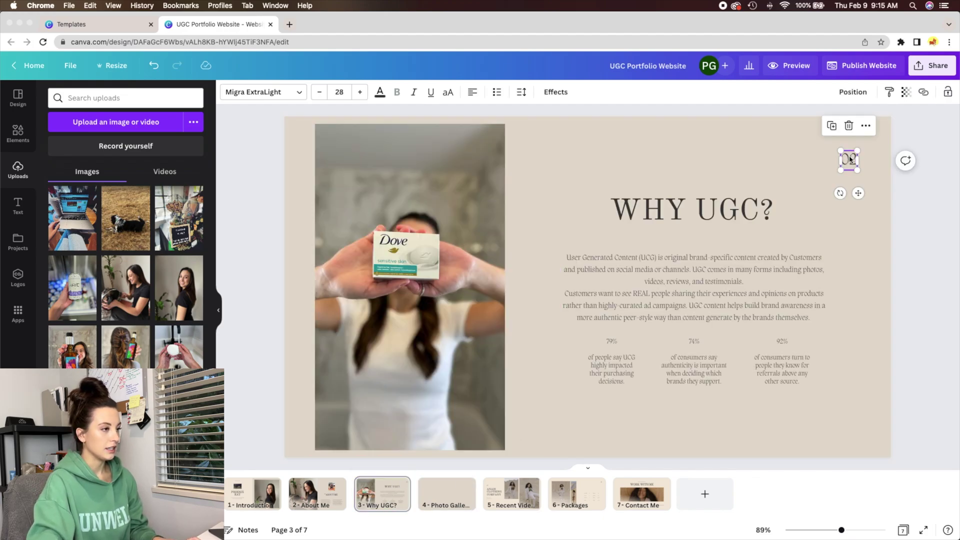
{"action": "left_click", "coordinate": [446, 493]}
{"action": "type", "text": "02"}
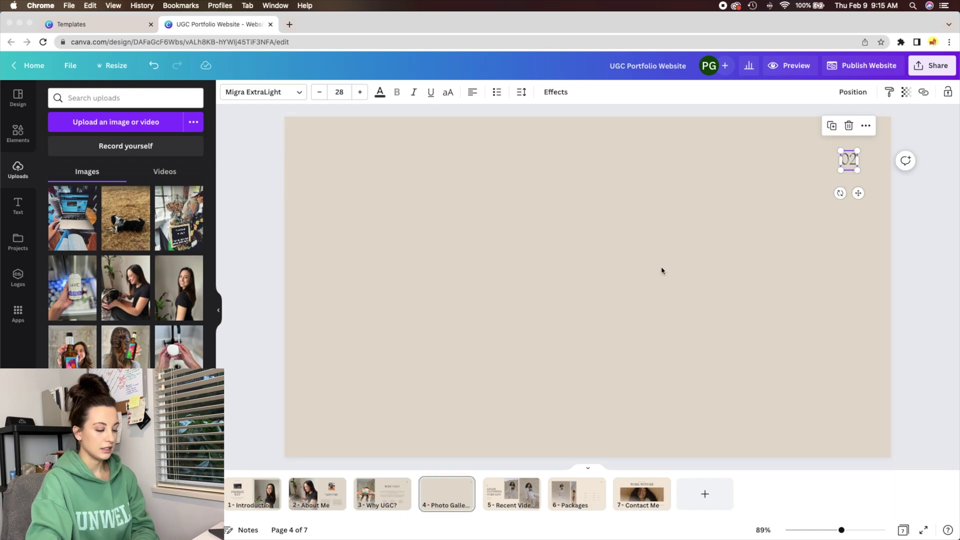
{"action": "left_click", "coordinate": [853, 165]}
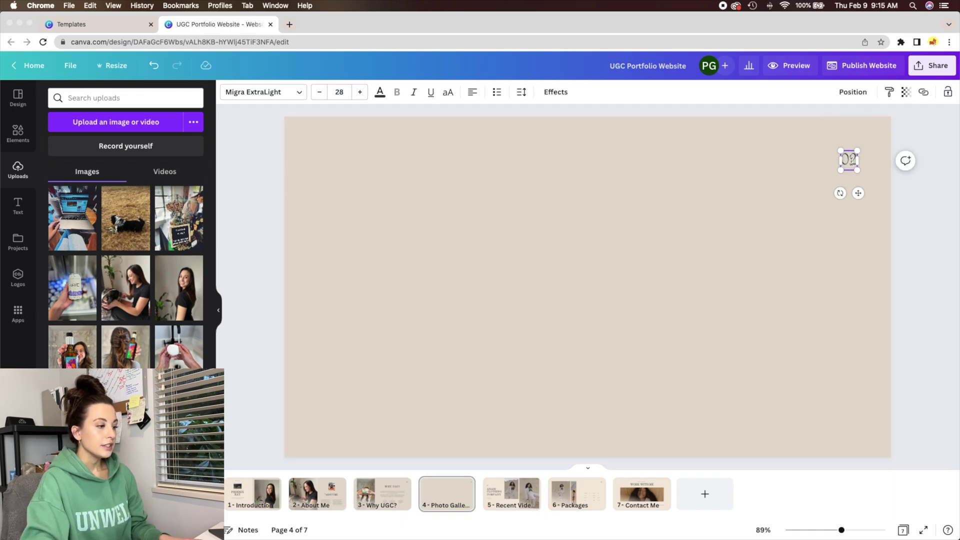
{"action": "key", "text": "BackSpace"}
{"action": "type", "text": "3"}
{"action": "left_click", "coordinate": [812, 202]}
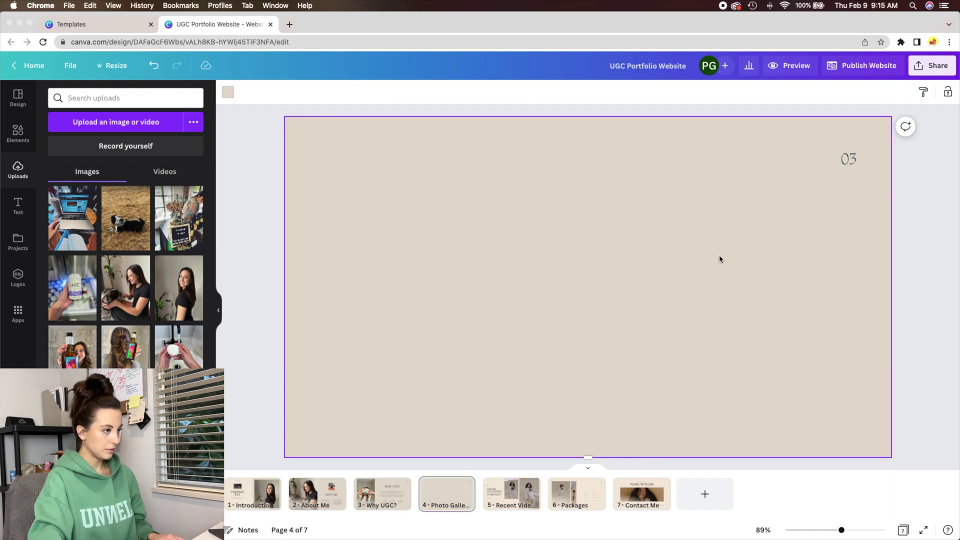
- Reuse the WHY UGC? heading at the top left, retitled 'PHOTO GALLERY' on one line
{"action": "left_click", "coordinate": [381, 493]}
{"action": "left_click", "coordinate": [648, 225]}
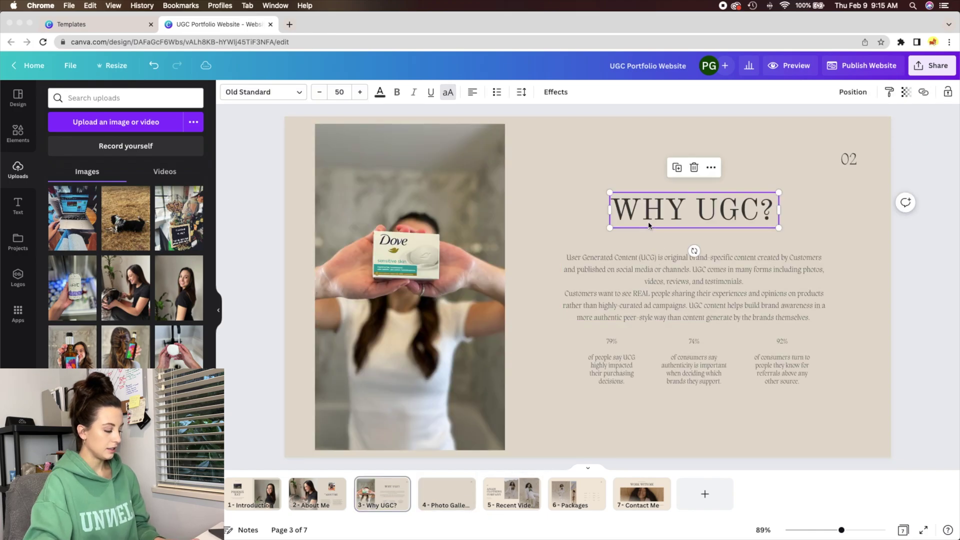
{"action": "left_click", "coordinate": [453, 493]}
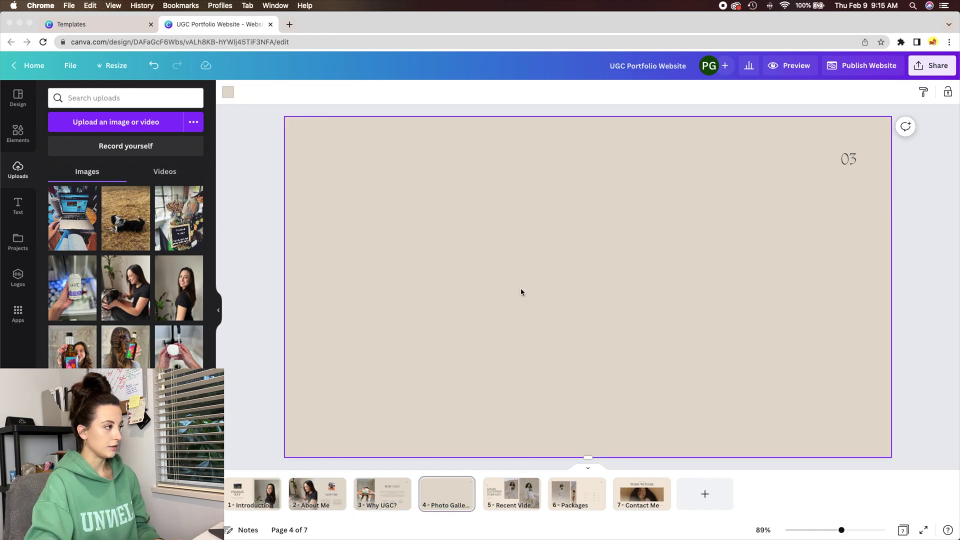
{"action": "key", "text": "super+v"}
{"action": "left_click_drag", "start_coordinate": [690, 214], "coordinate": [400, 169]}
{"action": "double_click", "coordinate": [387, 167]}
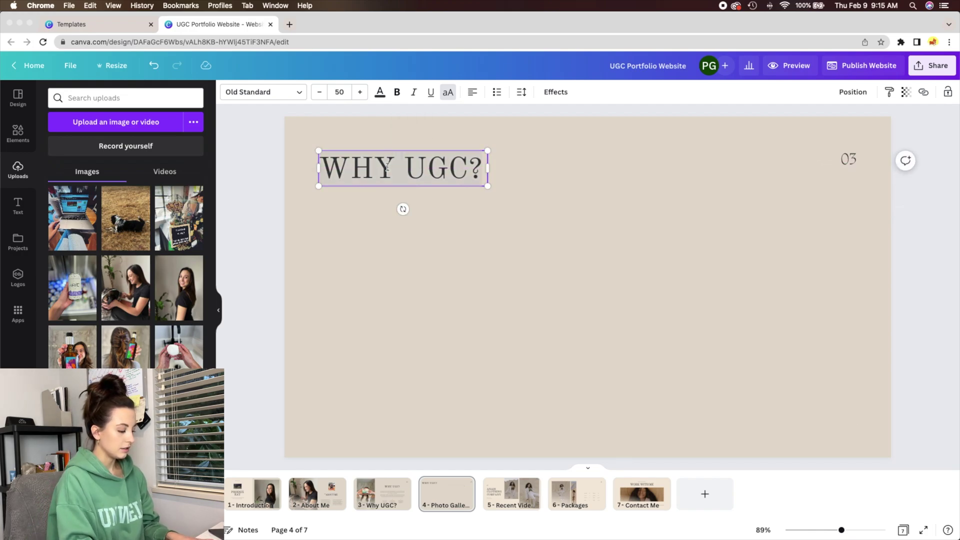
{"action": "type", "text": "RECENT PH"}
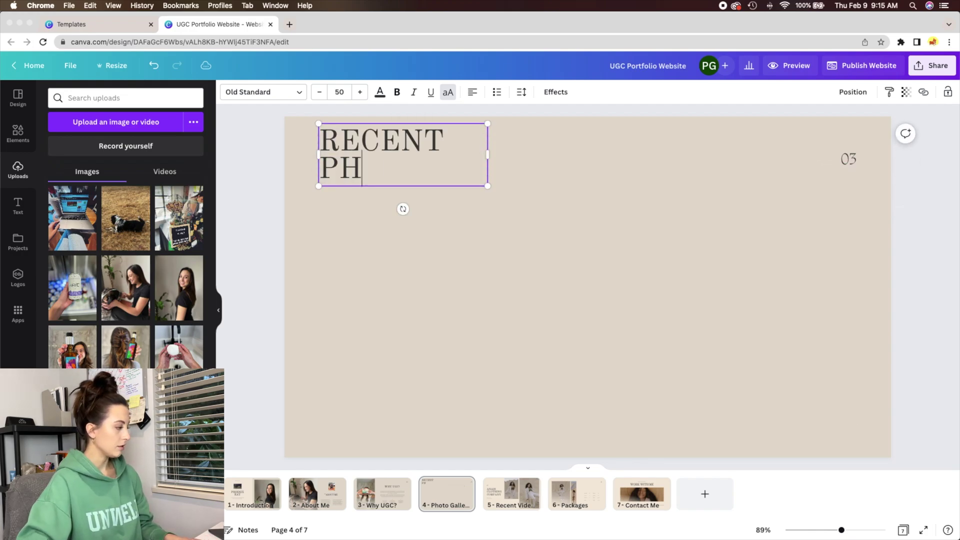
{"action": "type", "text": "OTOS"}
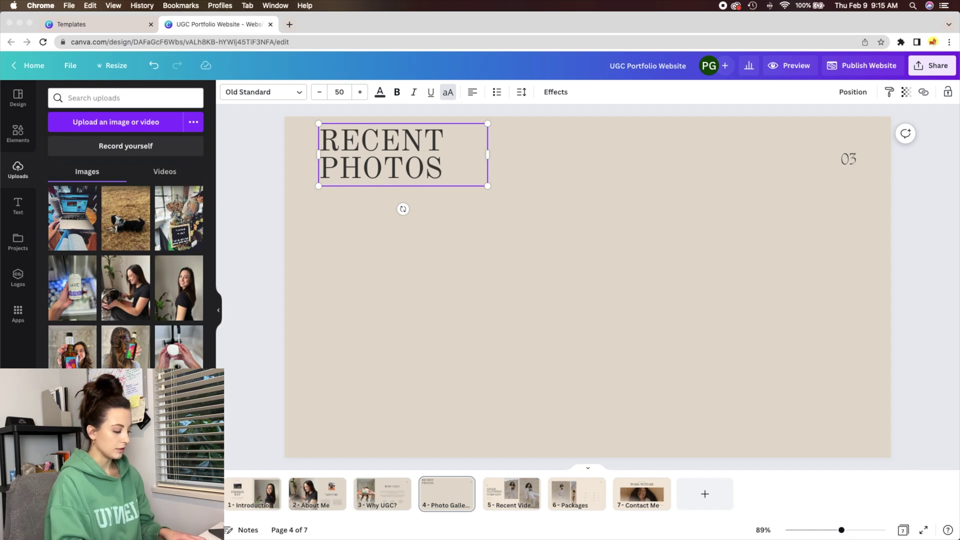
{"action": "key", "text": "super+a"}
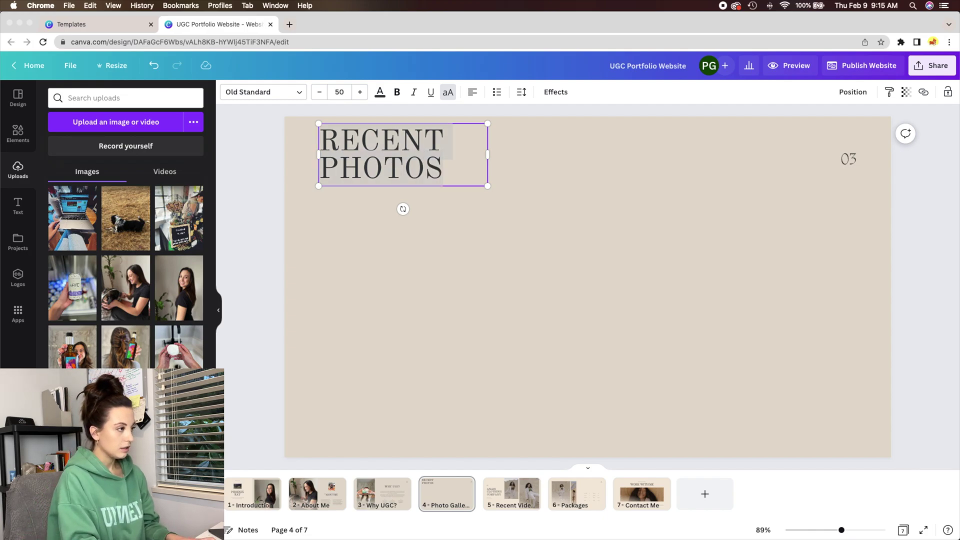
{"action": "type", "text": "PHOTO GALLERY"}
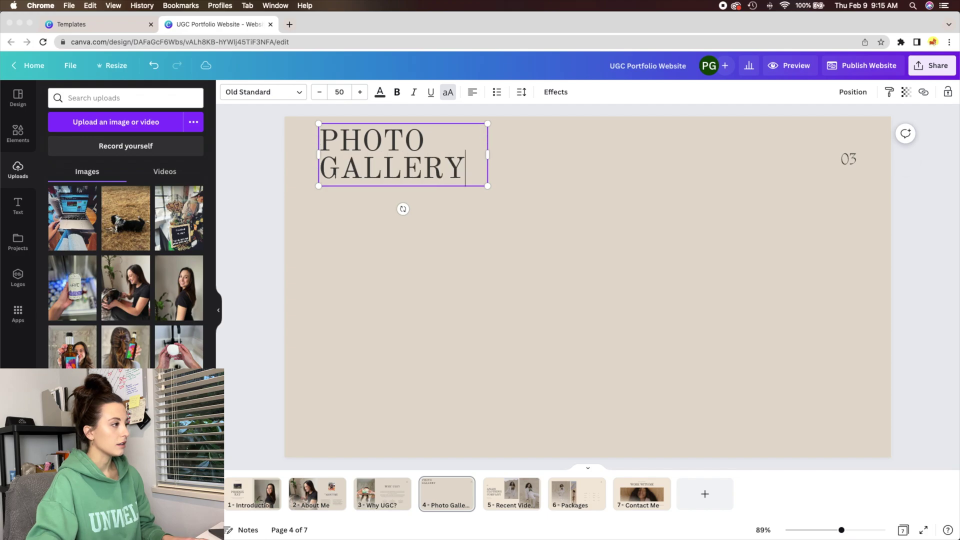
{"action": "left_click_drag", "start_coordinate": [491, 155], "coordinate": [586, 158]}
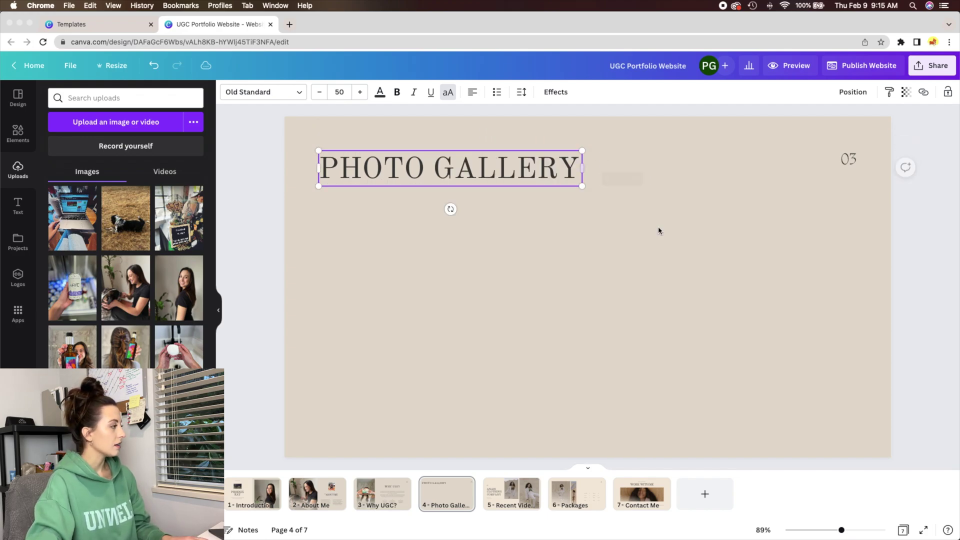
{"action": "left_click", "coordinate": [440, 300]}
{"action": "left_click", "coordinate": [14, 145]}
- Search the elements library for 'frame' and browse the results
{"action": "left_click", "coordinate": [86, 98]}
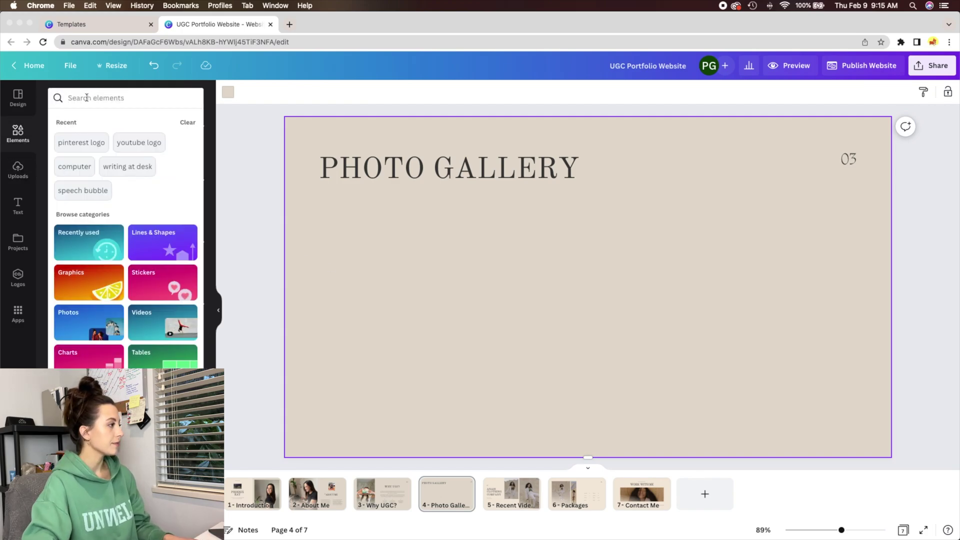
{"action": "type", "text": "frames"}
{"action": "key", "text": "Return"}
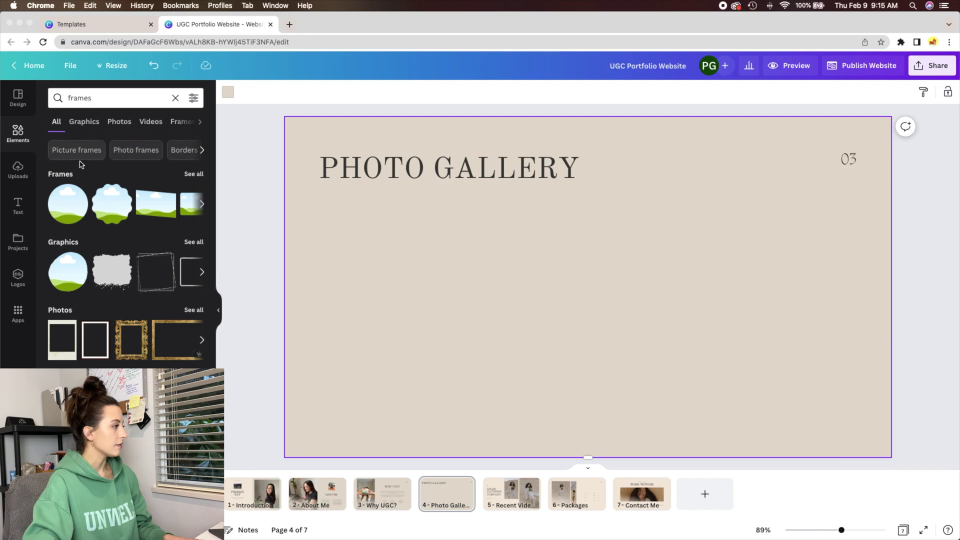
{"action": "left_click", "coordinate": [195, 175]}
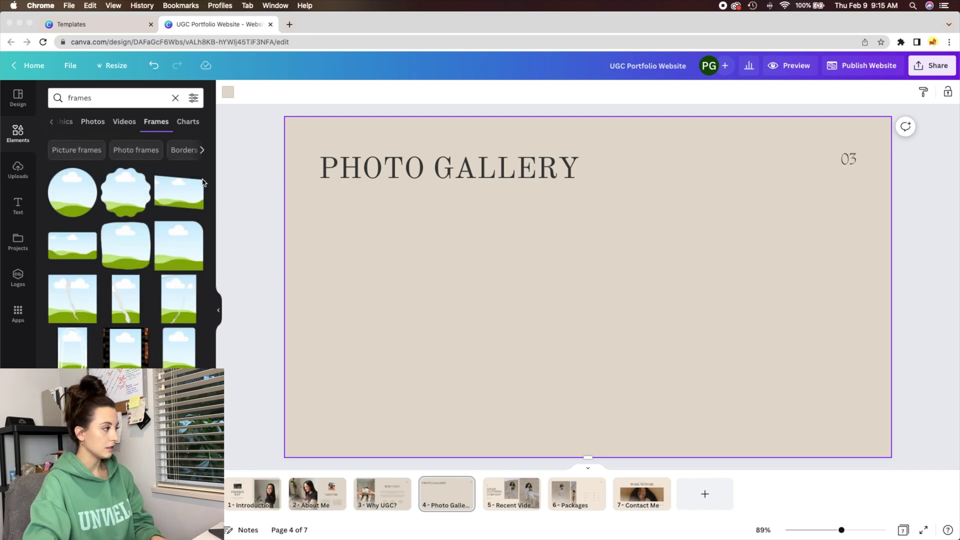
{"action": "left_click", "coordinate": [106, 102]}
{"action": "key", "text": "BackSpace"}
{"action": "key", "text": "Return"}
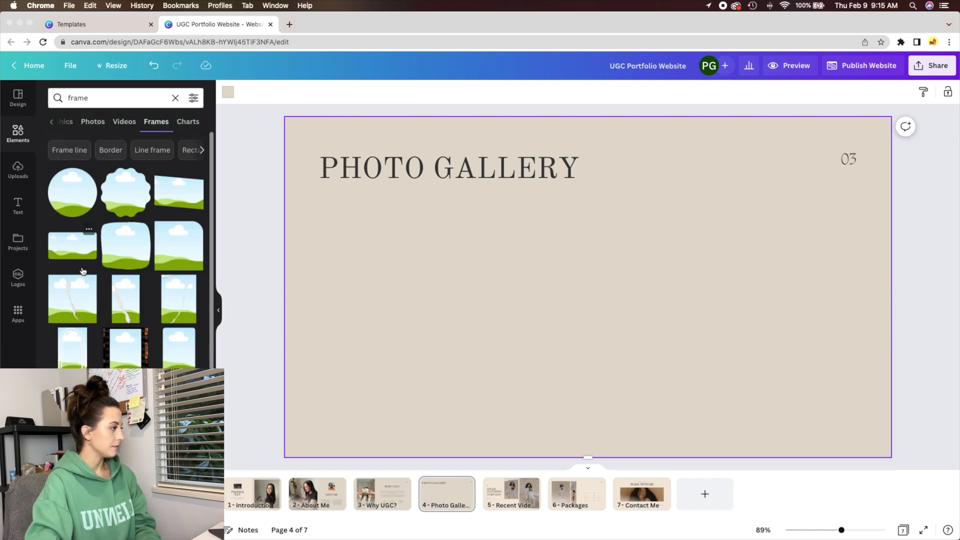
{"action": "scroll", "coordinate": [83, 272], "scroll_direction": "down", "scroll_amount": 5}
{"action": "scroll", "coordinate": [83, 272], "scroll_direction": "down", "scroll_amount": 5}
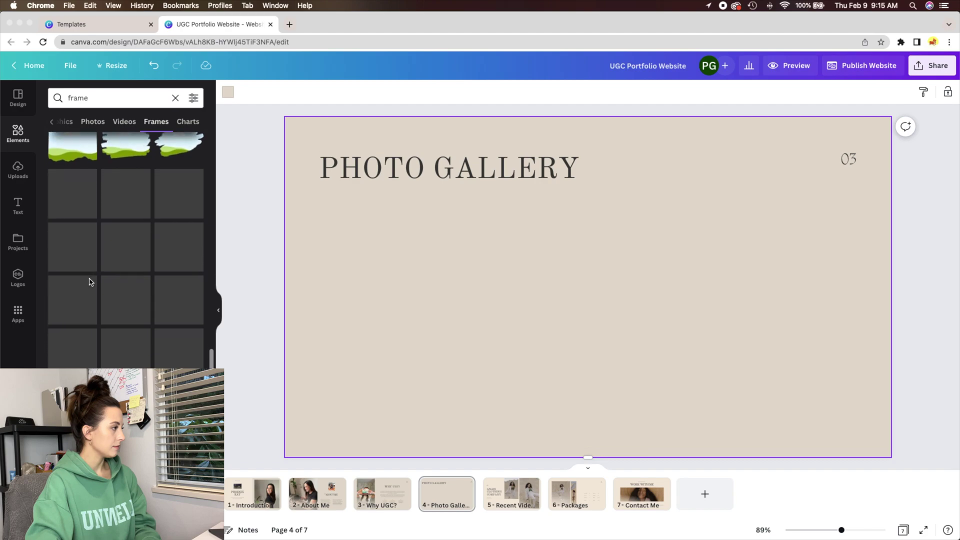
{"action": "scroll", "coordinate": [90, 281], "scroll_direction": "down", "scroll_amount": 5}
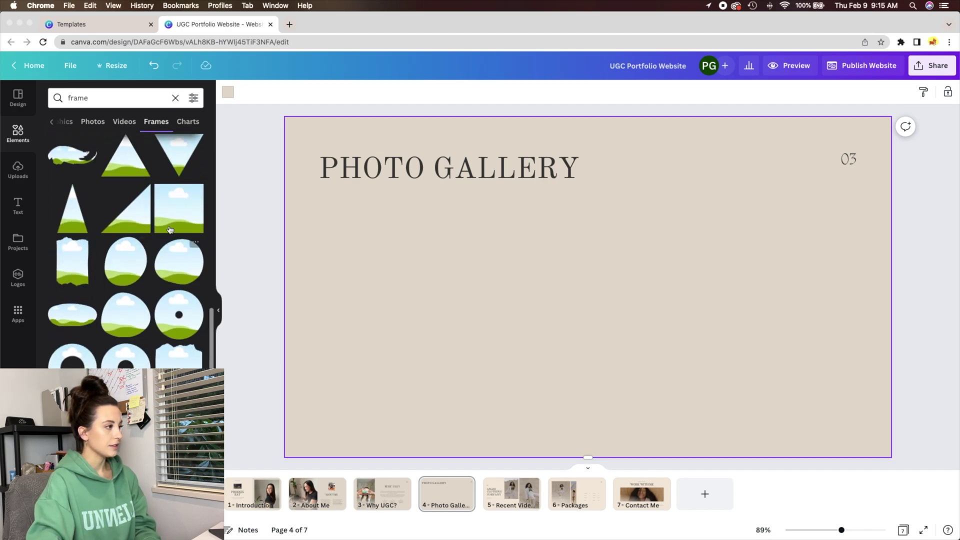
- Add a square photo frame sized 269×269 px under the title
{"action": "left_click", "coordinate": [195, 192]}
{"action": "left_click_drag", "start_coordinate": [535, 241], "coordinate": [349, 227]}
{"action": "left_click_drag", "start_coordinate": [492, 363], "coordinate": [460, 309]}
{"action": "left_click_drag", "start_coordinate": [399, 265], "coordinate": [429, 268]}
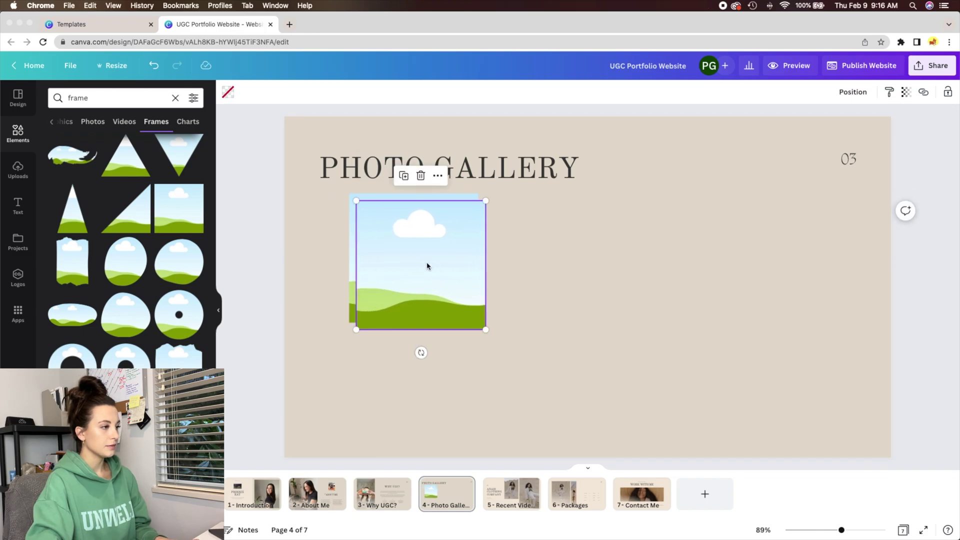
- Make a row of three frames and duplicate the row below it
{"action": "left_click_drag", "start_coordinate": [428, 266], "coordinate": [591, 256]}
{"action": "left_click_drag", "start_coordinate": [445, 285], "coordinate": [759, 274]}
{"action": "left_click", "coordinate": [632, 270], "text": "shift"}
{"action": "left_click", "coordinate": [441, 270], "text": "shift"}
{"action": "key", "text": "super+d"}
{"action": "left_click_drag", "start_coordinate": [600, 240], "coordinate": [594, 362]}
- Align the top and bottom rows of frames into an even three-by-two grid
{"action": "left_click", "coordinate": [602, 310]}
{"action": "left_click", "coordinate": [475, 260], "text": "shift"}
{"action": "left_click_drag", "start_coordinate": [645, 257], "coordinate": [652, 257]}
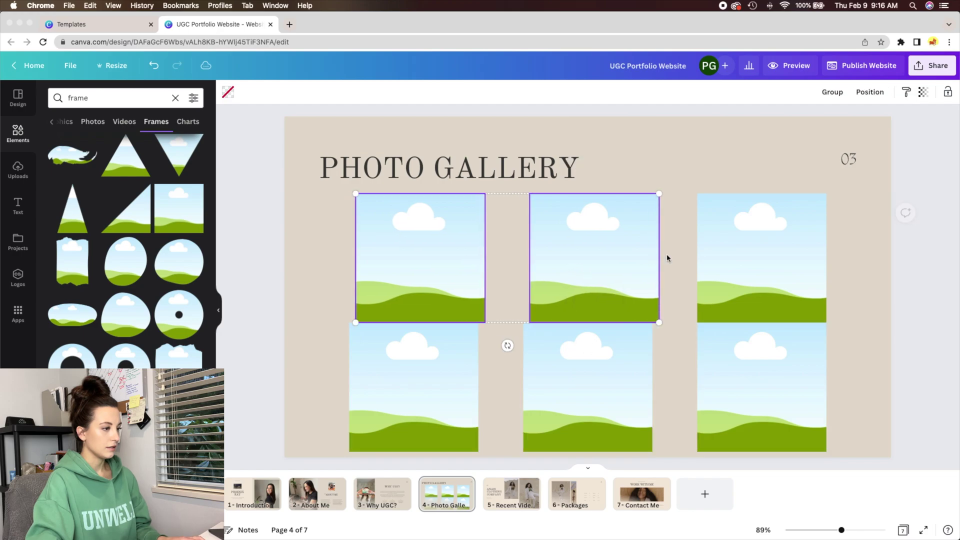
{"action": "left_click", "coordinate": [739, 257], "text": "shift"}
{"action": "left_click_drag", "start_coordinate": [739, 257], "coordinate": [733, 244]}
{"action": "left_click", "coordinate": [737, 364]}
{"action": "left_click", "coordinate": [610, 360], "text": "shift"}
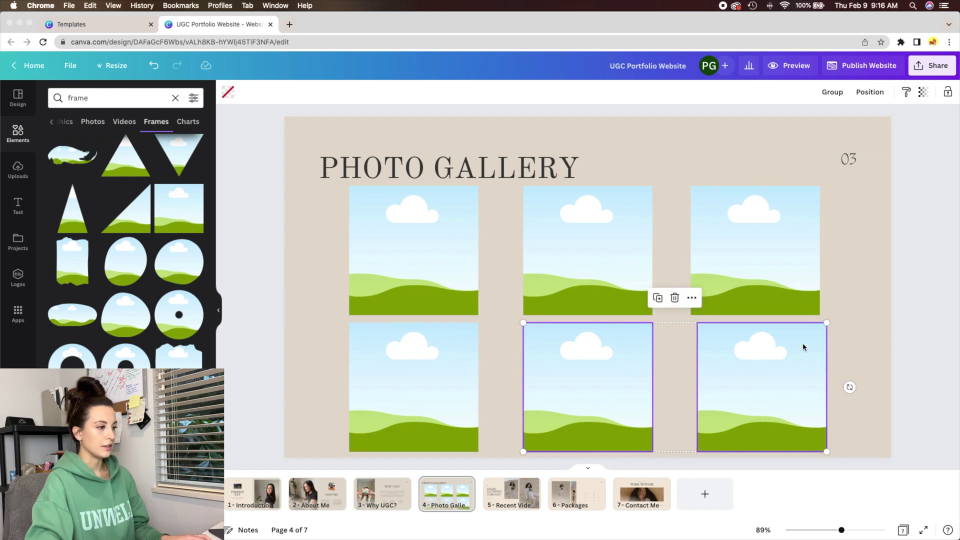
{"action": "left_click", "coordinate": [787, 354]}
{"action": "left_click_drag", "start_coordinate": [787, 354], "coordinate": [782, 350]}
{"action": "left_click", "coordinate": [844, 341]}
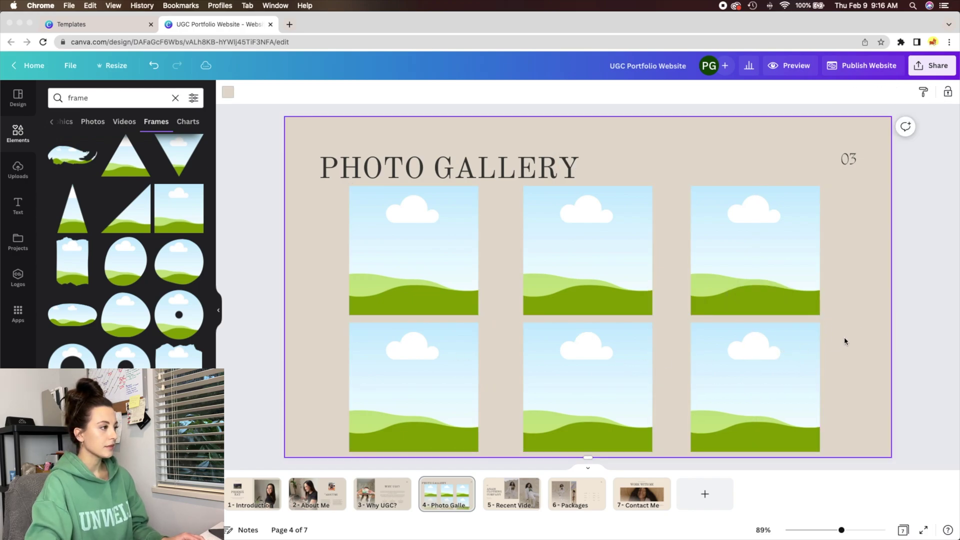
- Level the PHOTO GALLERY title with 03, group them, and show the uploaded images
{"action": "left_click", "coordinate": [934, 315]}
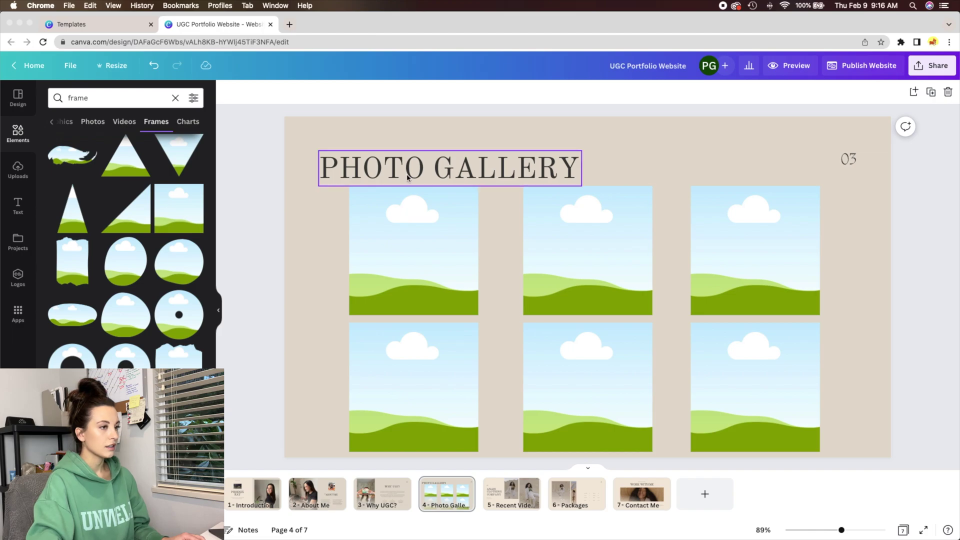
{"action": "left_click_drag", "start_coordinate": [408, 178], "coordinate": [407, 170]}
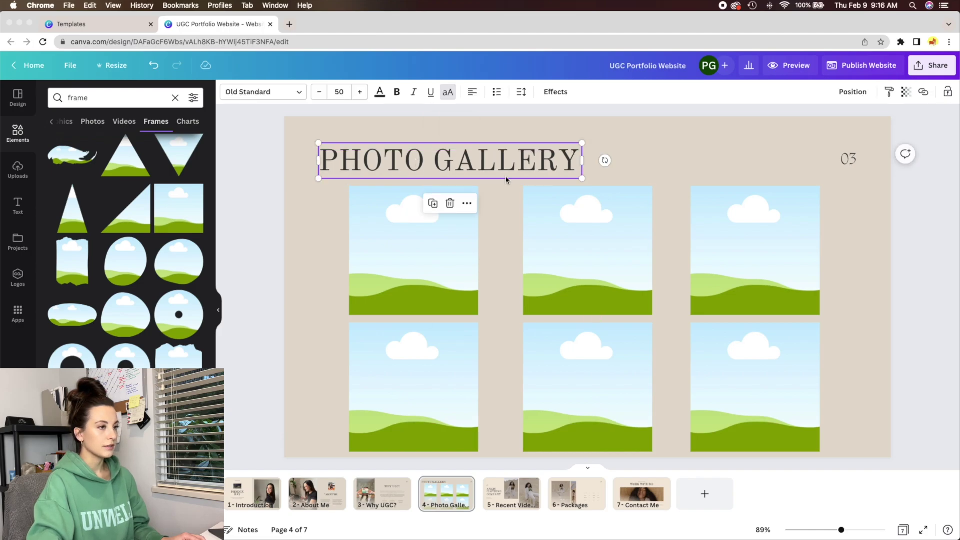
{"action": "left_click_drag", "start_coordinate": [852, 159], "coordinate": [846, 151]}
{"action": "left_click", "coordinate": [920, 226]}
{"action": "left_click", "coordinate": [449, 163]}
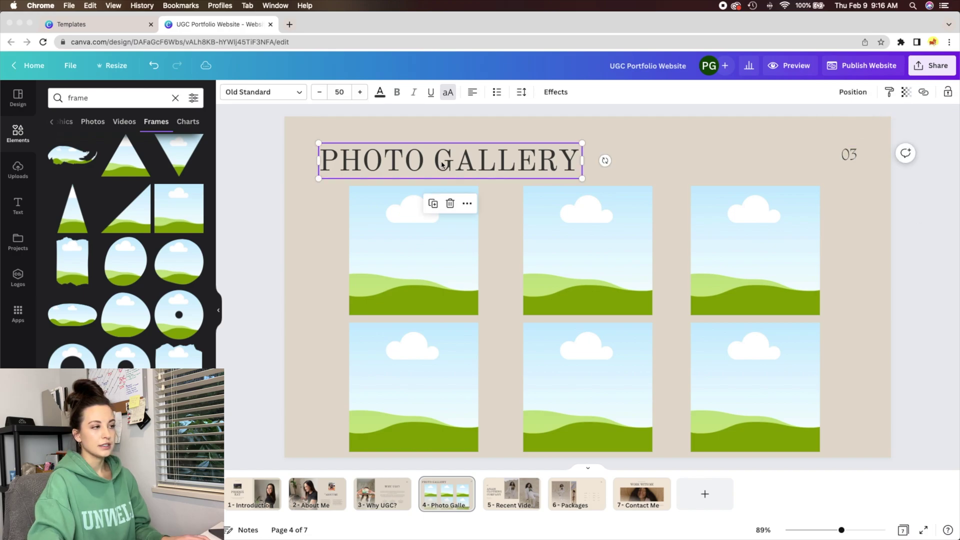
{"action": "left_click", "coordinate": [853, 154], "text": "shift"}
{"action": "left_click", "coordinate": [829, 92]}
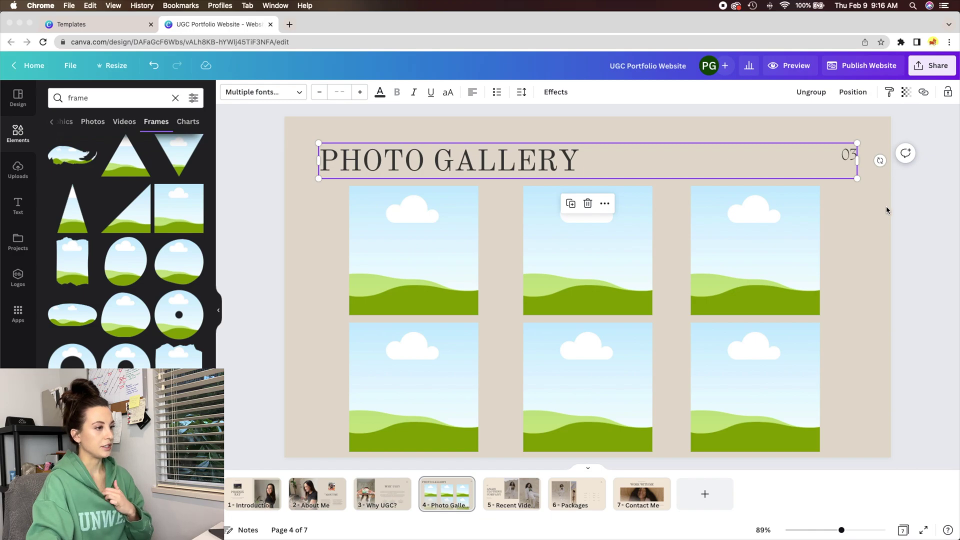
{"action": "left_click", "coordinate": [918, 253]}
{"action": "left_click", "coordinate": [18, 170]}
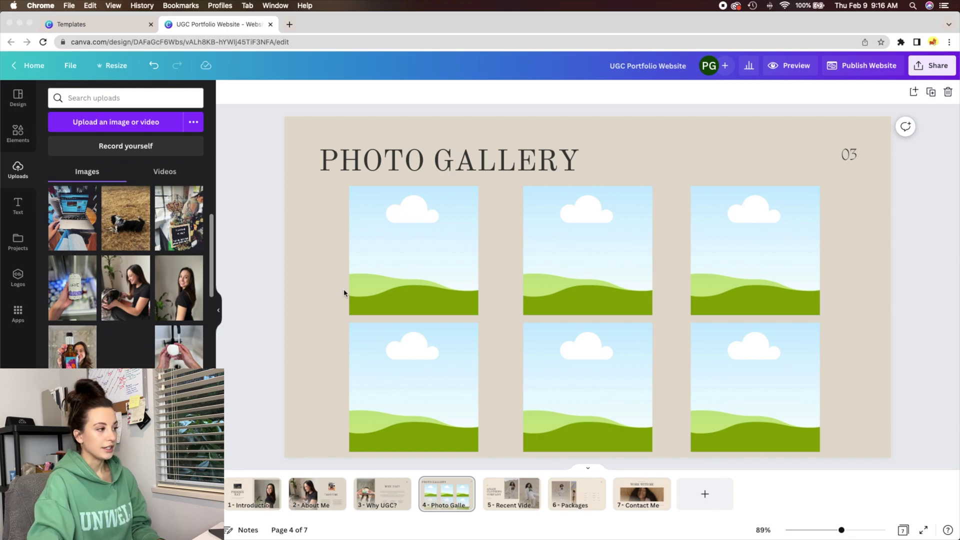
- Fill the first, lower-left and top-middle frames with the hair-and-bottle, bottle and ABOVE can photos
{"action": "left_click_drag", "start_coordinate": [346, 293], "coordinate": [390, 278]}
{"action": "double_click", "coordinate": [394, 270]}
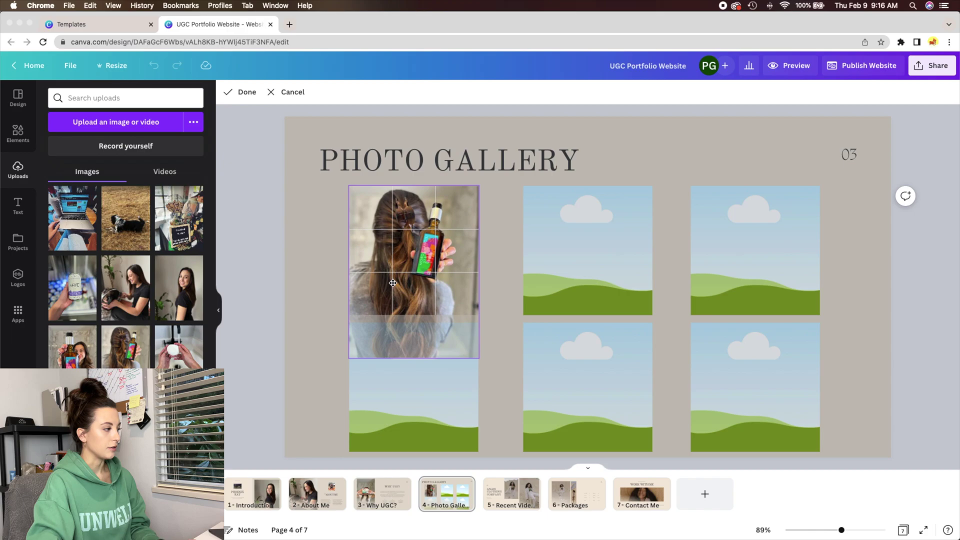
{"action": "left_click", "coordinate": [319, 289]}
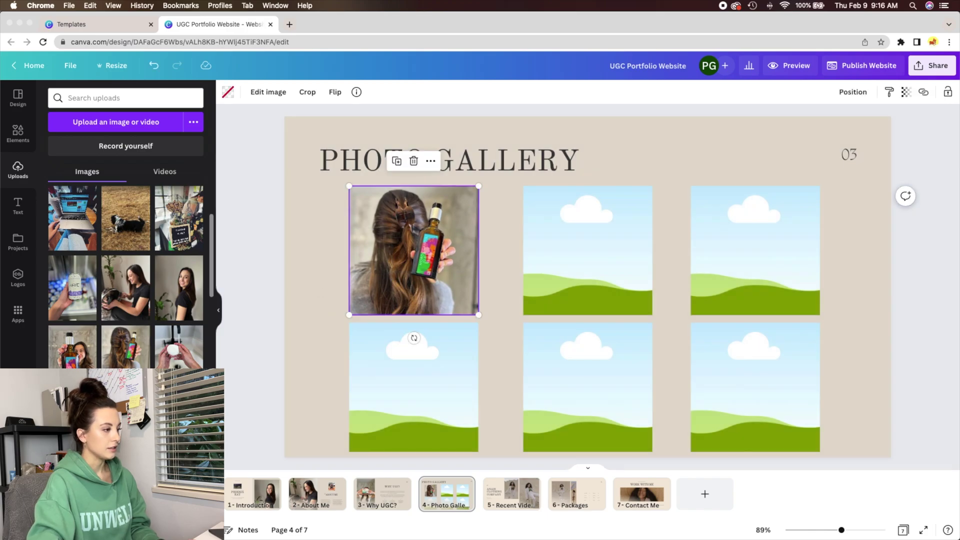
{"action": "left_click_drag", "start_coordinate": [69, 361], "coordinate": [413, 388]}
{"action": "left_click_drag", "start_coordinate": [76, 300], "coordinate": [563, 253]}
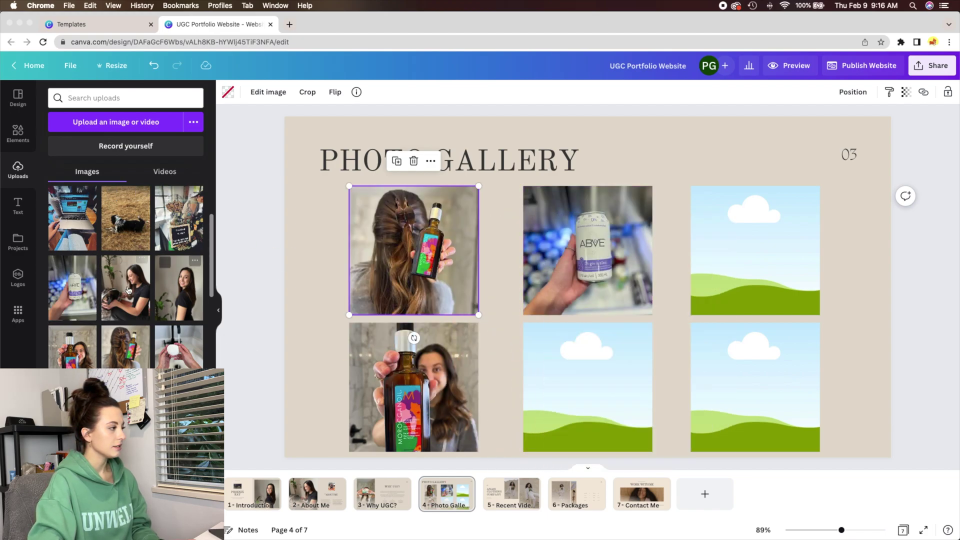
{"action": "scroll", "coordinate": [139, 310], "scroll_direction": "up", "scroll_amount": 3}
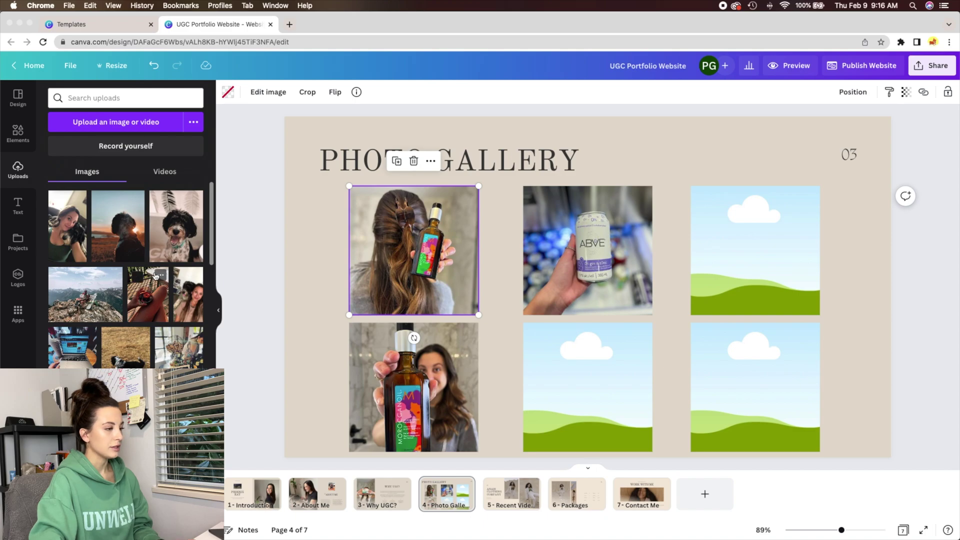
- Fill the remaining frames with the woman-with-dog, wine-glass and hands-and-soap photos, adjusting their fit
{"action": "left_click_drag", "start_coordinate": [69, 239], "coordinate": [595, 378]}
{"action": "double_click", "coordinate": [602, 371]}
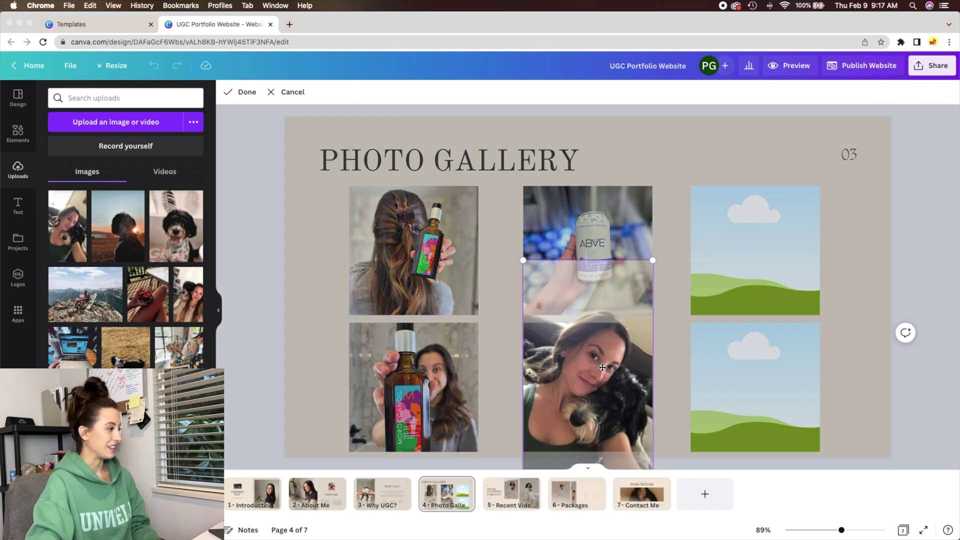
{"action": "left_click", "coordinate": [490, 371]}
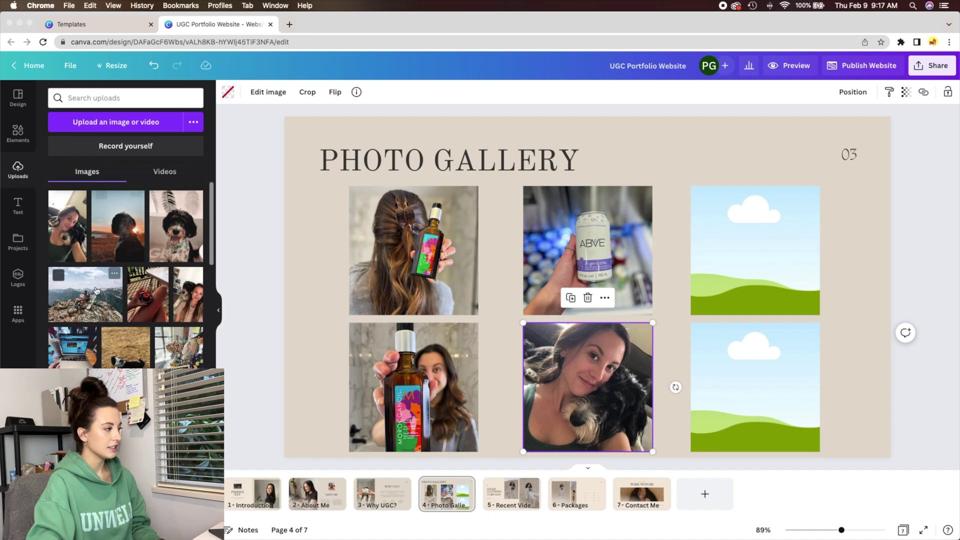
{"action": "left_click_drag", "start_coordinate": [148, 299], "coordinate": [755, 250]}
{"action": "scroll", "coordinate": [125, 275], "scroll_direction": "down", "scroll_amount": 3}
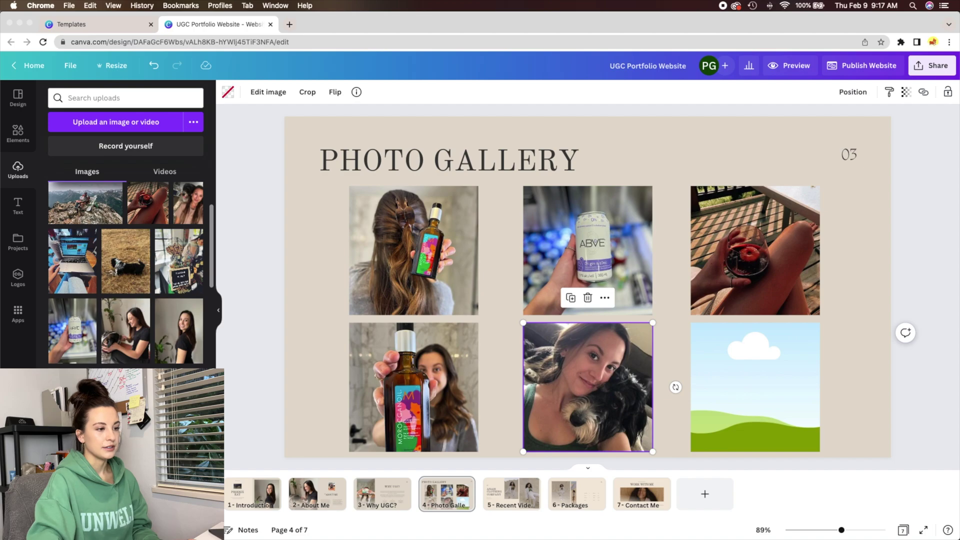
{"action": "left_click_drag", "start_coordinate": [585, 385], "coordinate": [758, 386]}
{"action": "double_click", "coordinate": [759, 371]}
{"action": "left_click", "coordinate": [876, 374]}
{"action": "left_click", "coordinate": [905, 387]}
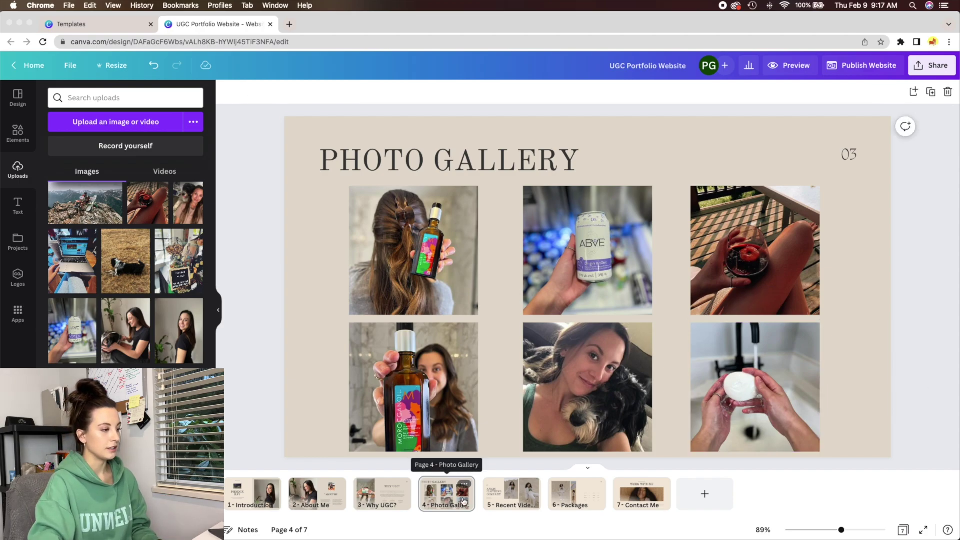
- Duplicate the Photo Gallery page, then delete the copy to leave seven pages
{"action": "left_click", "coordinate": [464, 485]}
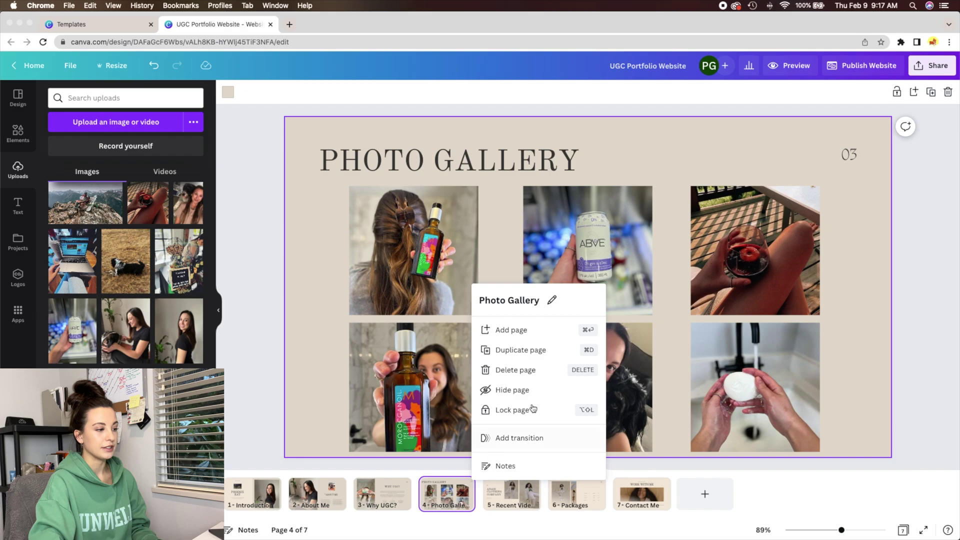
{"action": "left_click", "coordinate": [515, 351]}
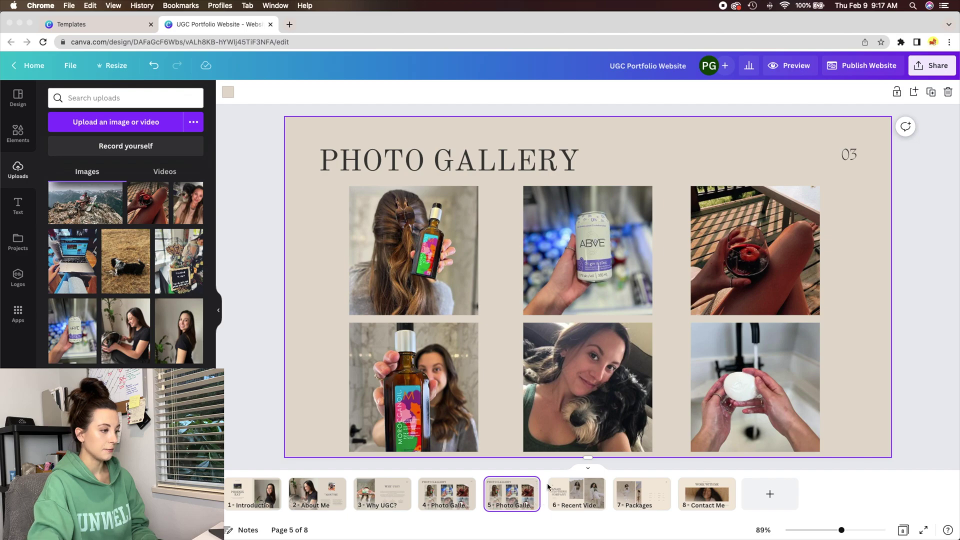
{"action": "left_click", "coordinate": [529, 486]}
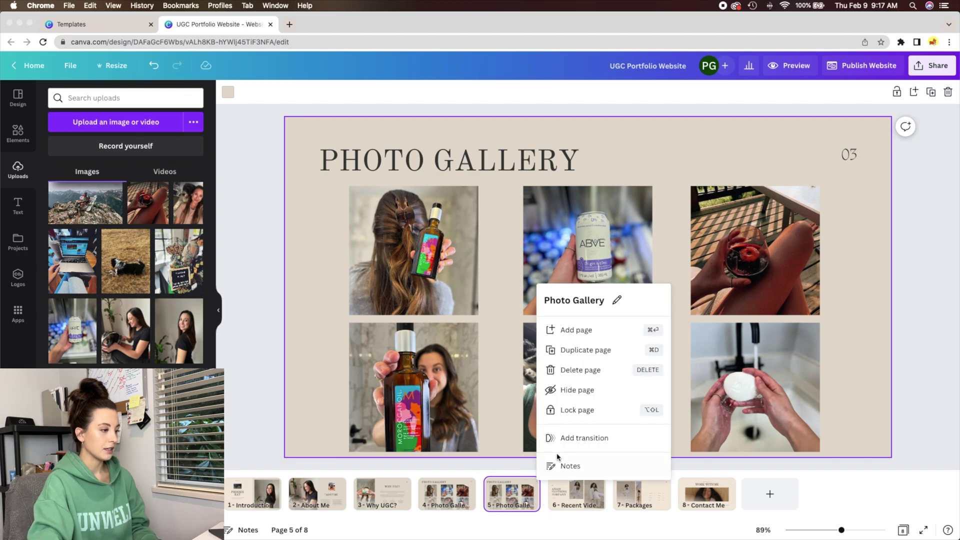
{"action": "left_click", "coordinate": [573, 370]}
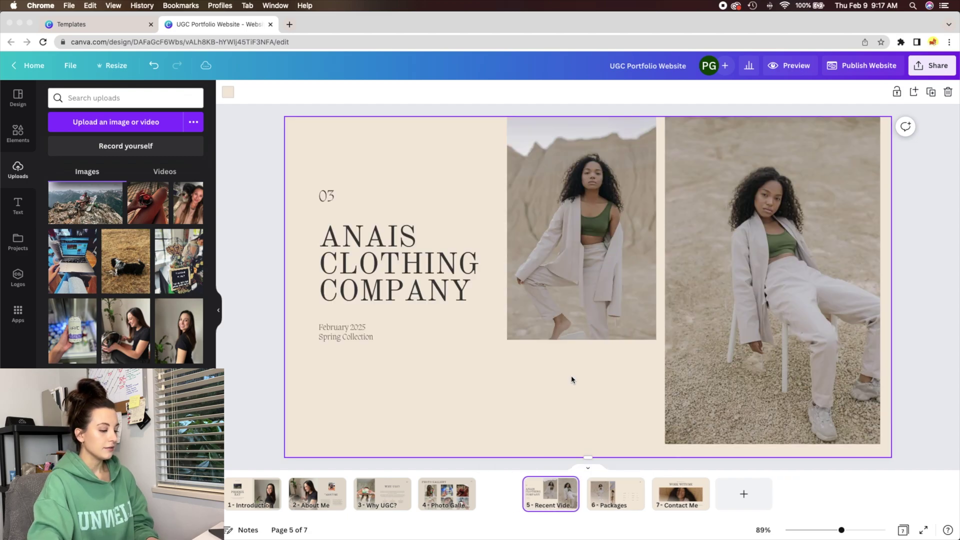
- Delete the middle and right model photos and raise the 04 page number
{"action": "left_click", "coordinate": [600, 236]}
{"action": "key", "text": "Delete"}
{"action": "left_click", "coordinate": [773, 280]}
{"action": "key", "text": "Delete"}
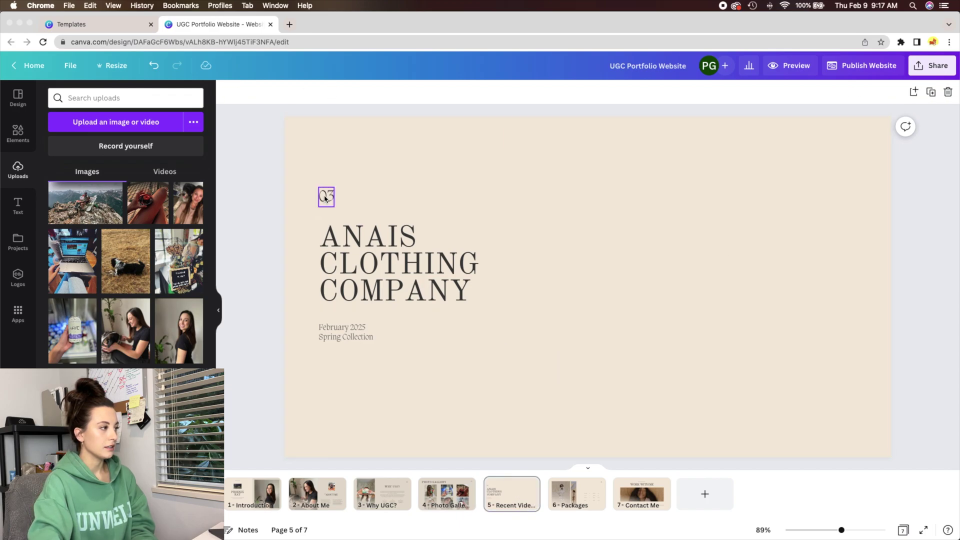
{"action": "left_click_drag", "start_coordinate": [325, 198], "coordinate": [328, 159]}
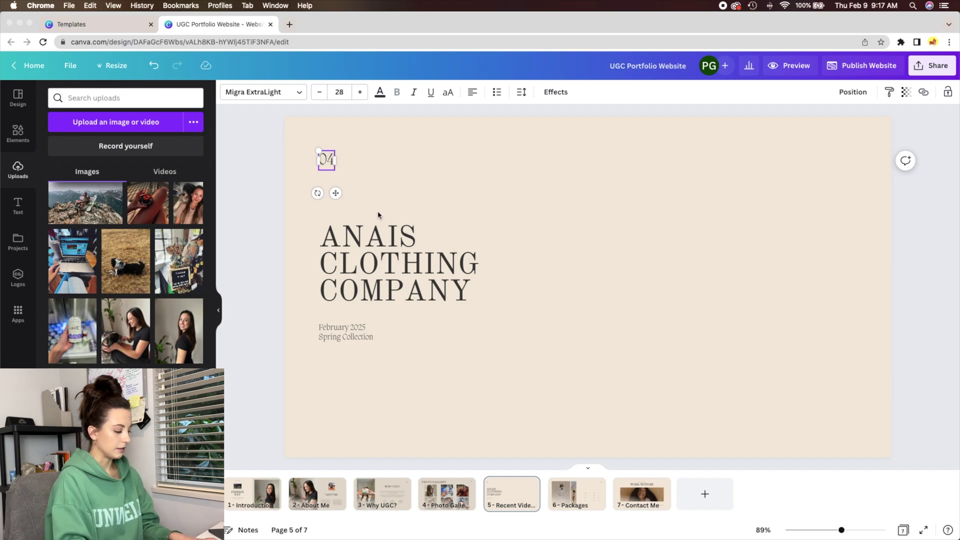
- Retype the heading as RECENT VIDEOS, group it with 04 at top right, and delete the date text
{"action": "left_click", "coordinate": [380, 235]}
{"action": "left_click", "coordinate": [381, 256]}
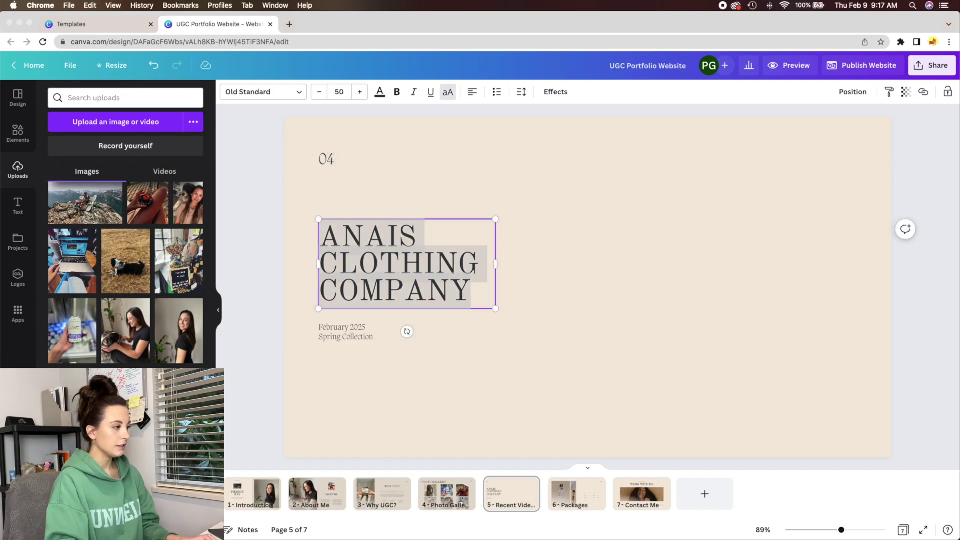
{"action": "type", "text": "RECENT VIDEOS"}
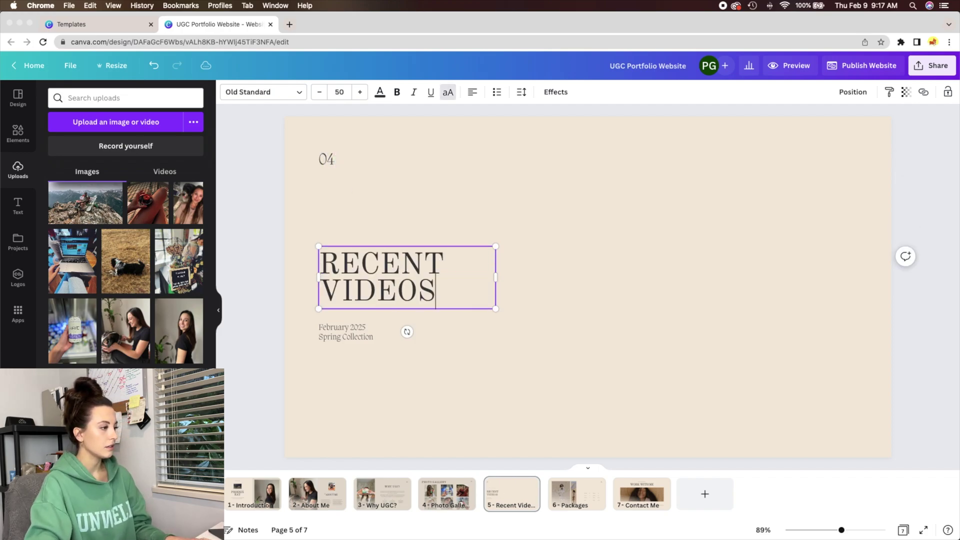
{"action": "left_click_drag", "start_coordinate": [496, 276], "coordinate": [576, 283]}
{"action": "left_click", "coordinate": [581, 284]}
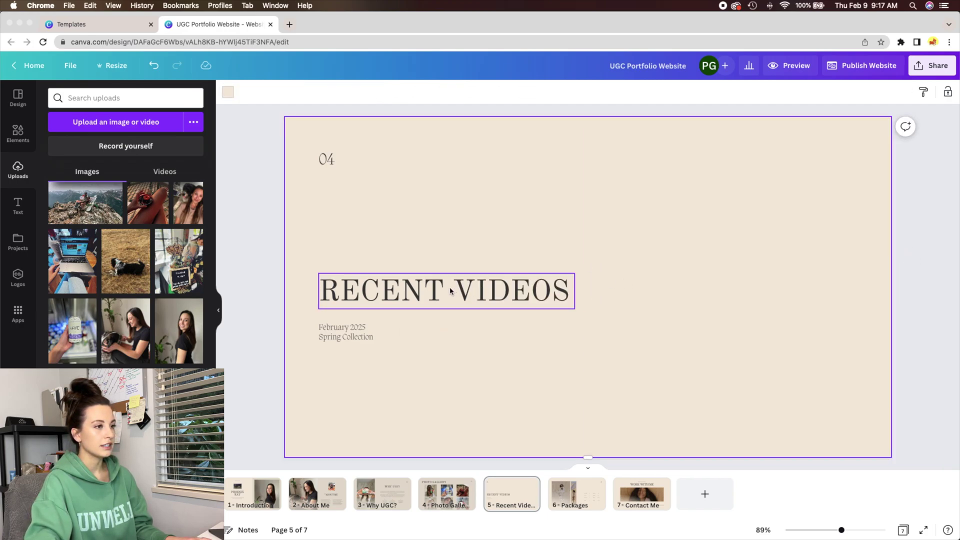
{"action": "left_click_drag", "start_coordinate": [450, 291], "coordinate": [734, 156]}
{"action": "left_click", "coordinate": [327, 160], "text": "shift"}
{"action": "key", "text": "super+g"}
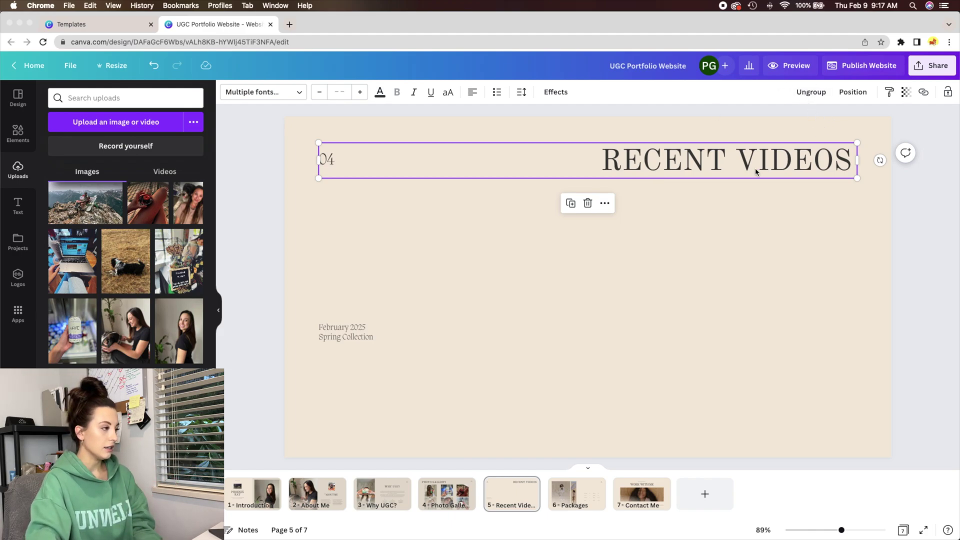
{"action": "left_click", "coordinate": [353, 333]}
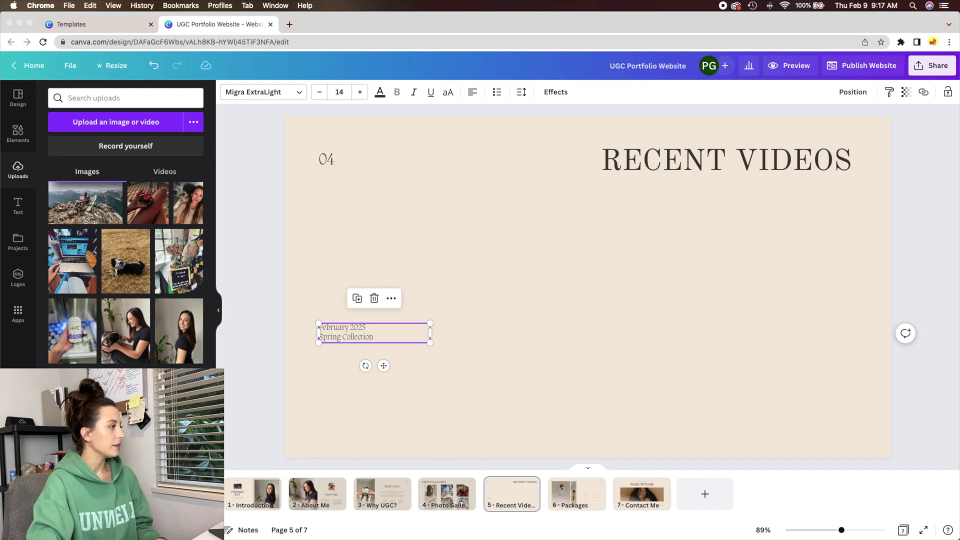
{"action": "key", "text": "BackSpace"}
- Add the first uploaded video and shrink it into place under 04
{"action": "left_click", "coordinate": [164, 172]}
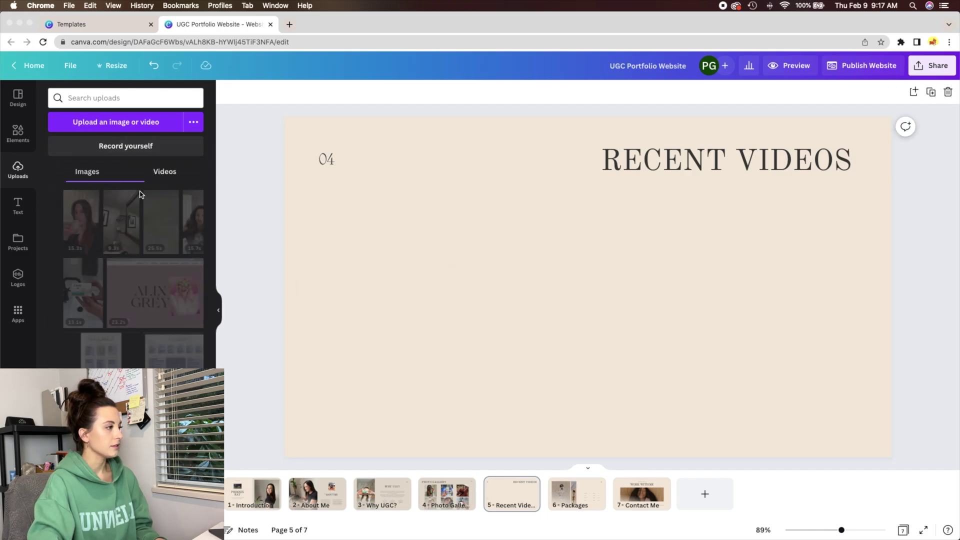
{"action": "left_click_drag", "start_coordinate": [69, 228], "coordinate": [313, 268]}
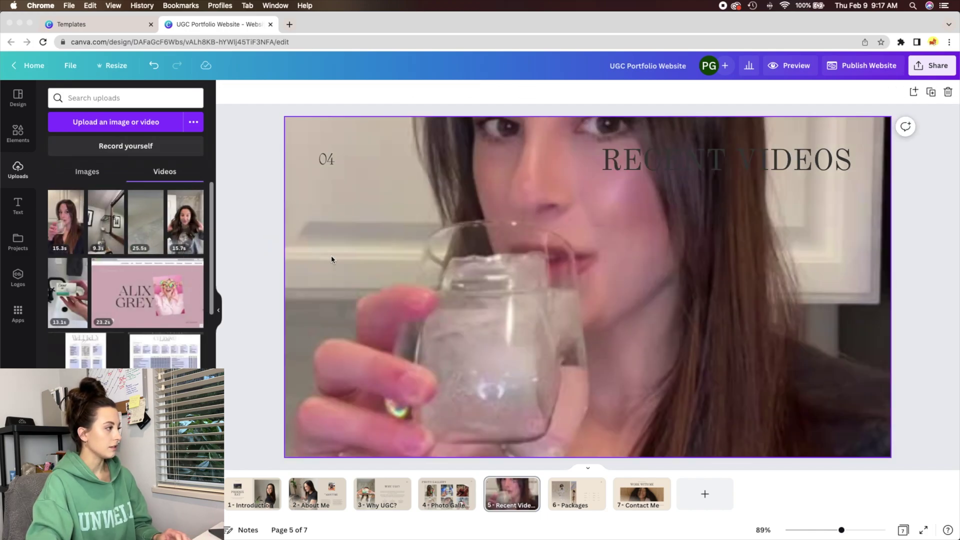
{"action": "key", "text": "super+z"}
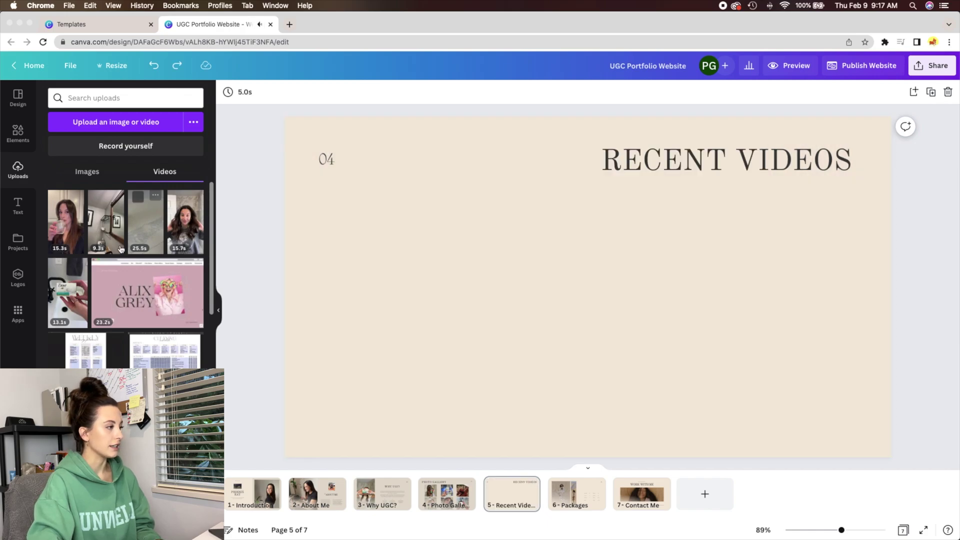
{"action": "left_click", "coordinate": [67, 228]}
{"action": "left_click_drag", "start_coordinate": [512, 153], "coordinate": [333, 200]}
{"action": "left_click_drag", "start_coordinate": [379, 223], "coordinate": [366, 212]}
- Add the 9.3s video as a smaller portrait beside it and shift both slightly left
{"action": "left_click", "coordinate": [106, 222]}
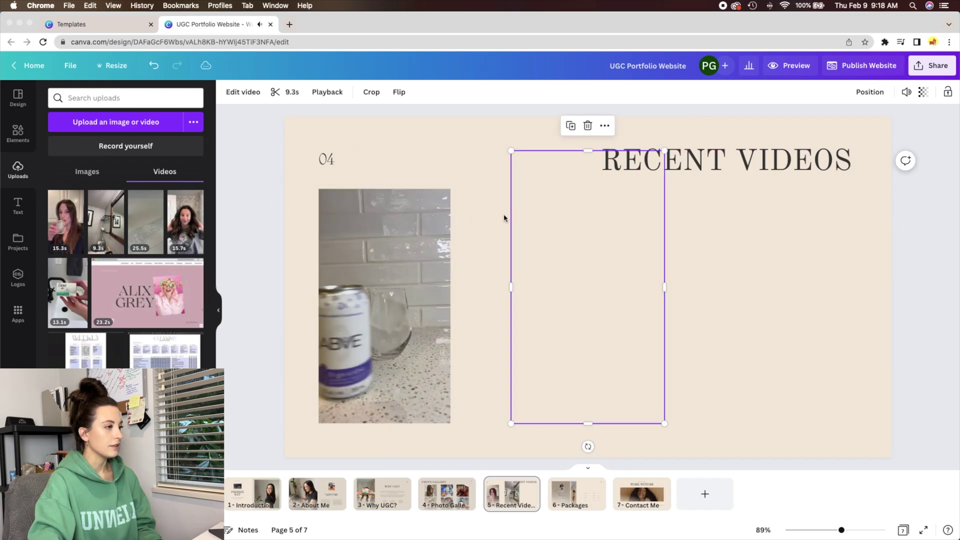
{"action": "left_click_drag", "start_coordinate": [564, 216], "coordinate": [485, 215]}
{"action": "left_click_drag", "start_coordinate": [435, 150], "coordinate": [456, 189]}
{"action": "left_click", "coordinate": [381, 304]}
{"action": "left_click", "coordinate": [548, 252], "text": "shift"}
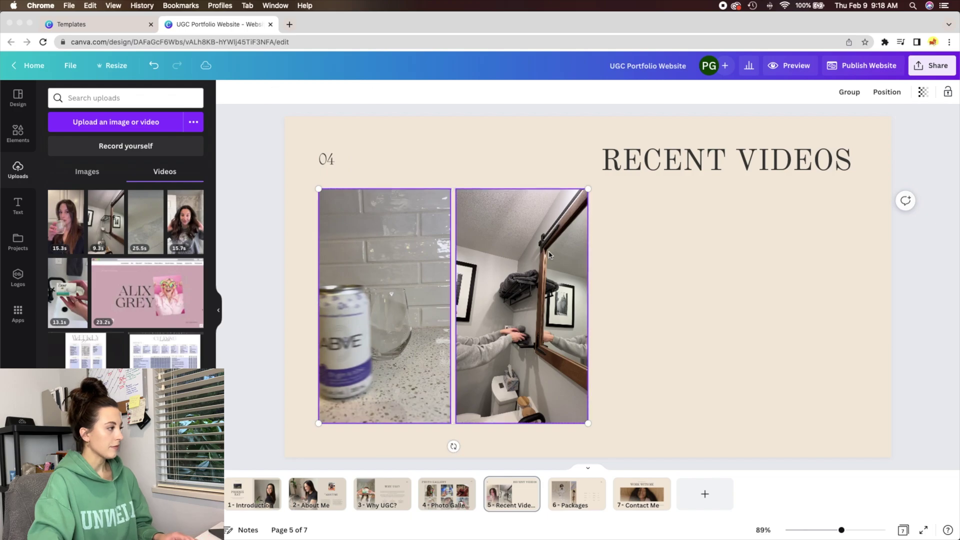
{"action": "left_click_drag", "start_coordinate": [547, 252], "coordinate": [541, 252]}
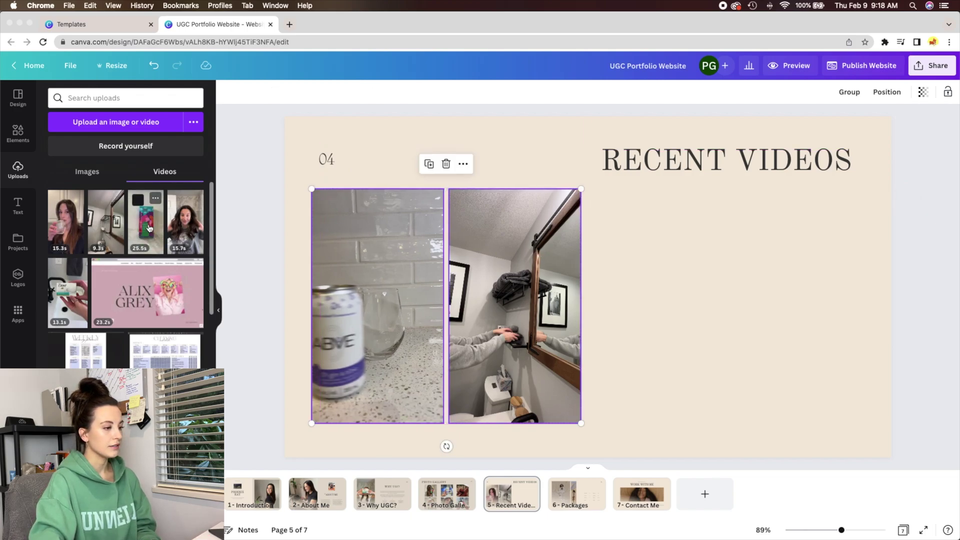
- Add the 15.7s and 25.5s clips to the right, sized to the row height
{"action": "left_click", "coordinate": [185, 225]}
{"action": "left_click_drag", "start_coordinate": [603, 246], "coordinate": [681, 242]}
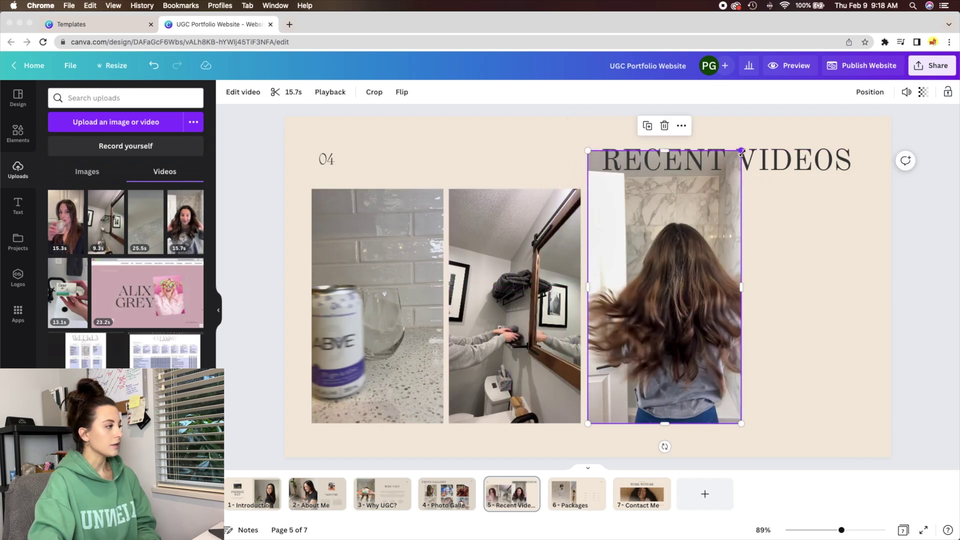
{"action": "left_click_drag", "start_coordinate": [741, 150], "coordinate": [719, 189]}
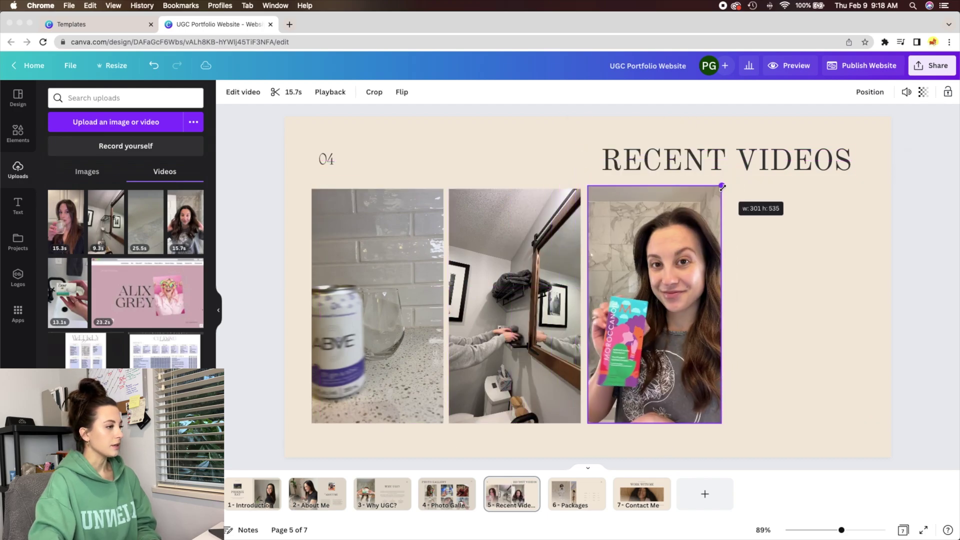
{"action": "left_click", "coordinate": [145, 222]}
{"action": "left_click_drag", "start_coordinate": [573, 218], "coordinate": [792, 215]}
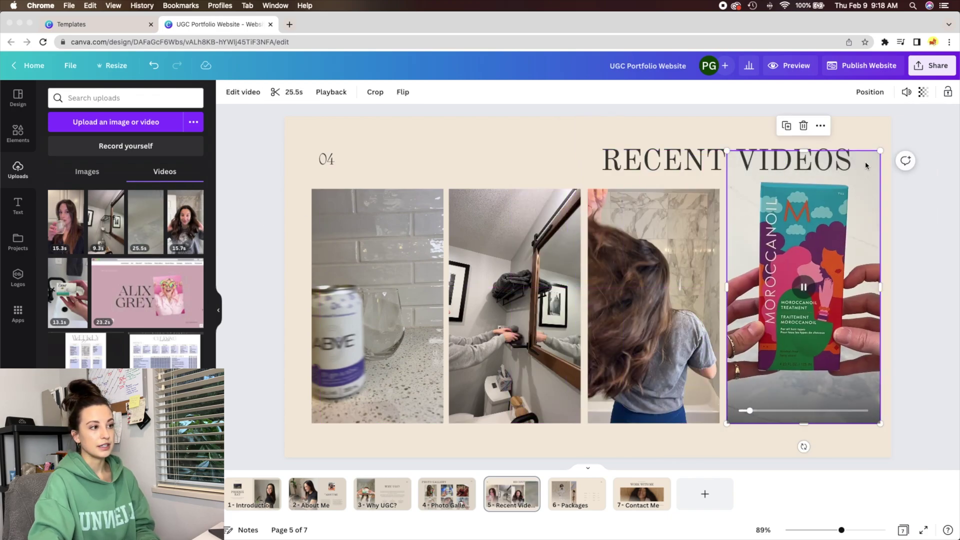
{"action": "left_click_drag", "start_coordinate": [880, 150], "coordinate": [846, 190]}
- Adjust the four videos so the row sits evenly spaced
{"action": "left_click", "coordinate": [650, 230], "text": "shift"}
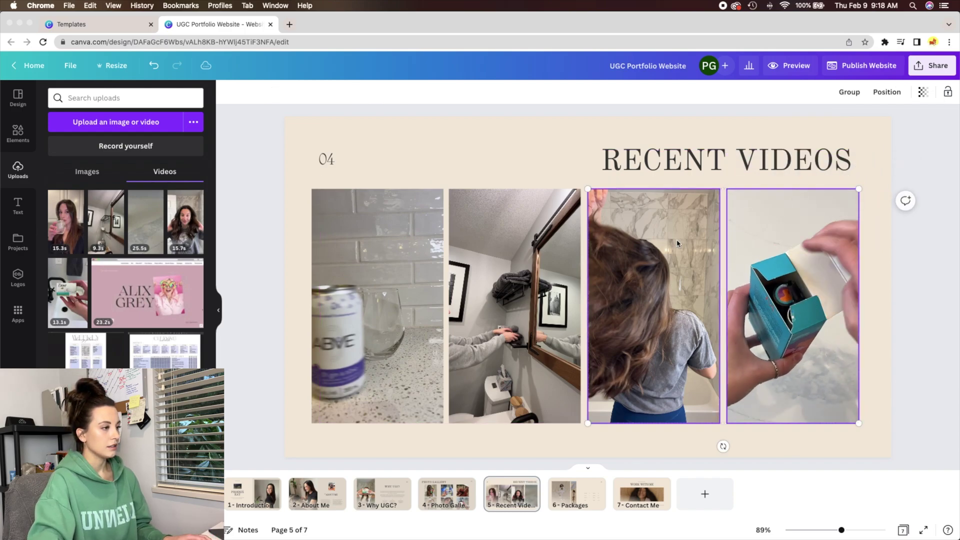
{"action": "left_click", "coordinate": [500, 235], "text": "shift"}
{"action": "left_click", "coordinate": [434, 242], "text": "shift"}
{"action": "left_click_drag", "start_coordinate": [498, 236], "coordinate": [482, 238]}
{"action": "left_click", "coordinate": [480, 239]}
{"action": "left_click", "coordinate": [758, 244]}
{"action": "left_click_drag", "start_coordinate": [759, 244], "coordinate": [756, 245]}
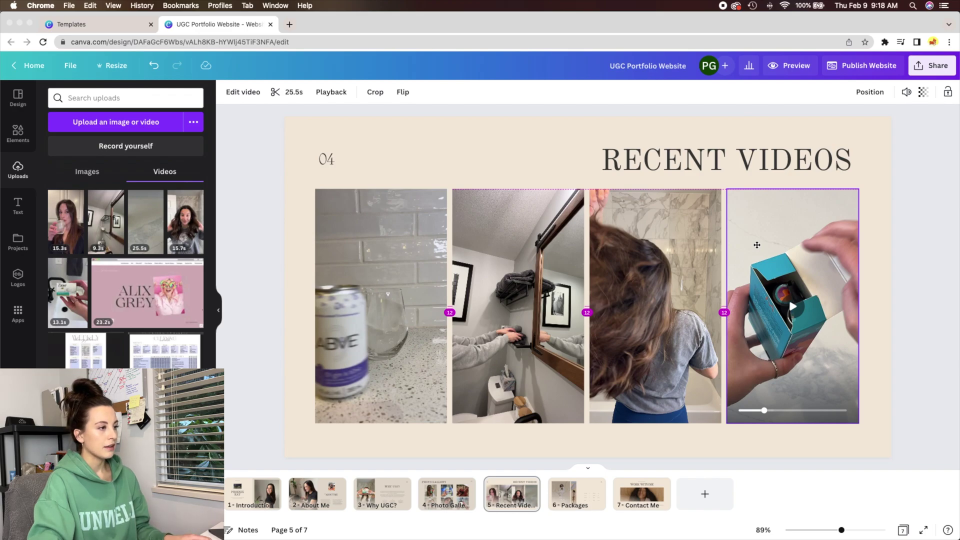
- Turn off Autoplay in presentation for the first video in its Playback settings
{"action": "key", "text": "Escape"}
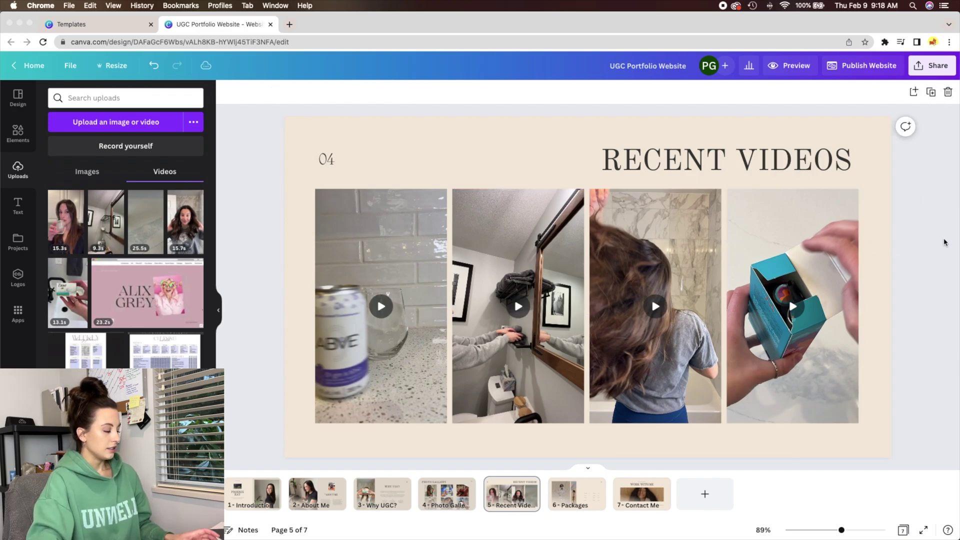
{"action": "left_click", "coordinate": [384, 268]}
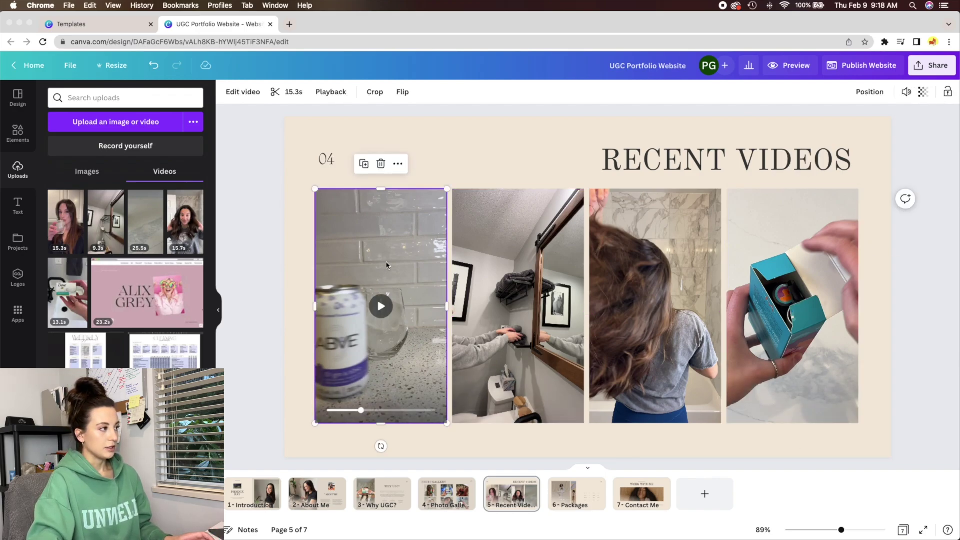
{"action": "left_click", "coordinate": [518, 265], "text": "shift"}
{"action": "left_click", "coordinate": [655, 265], "text": "shift"}
{"action": "left_click", "coordinate": [793, 265], "text": "shift"}
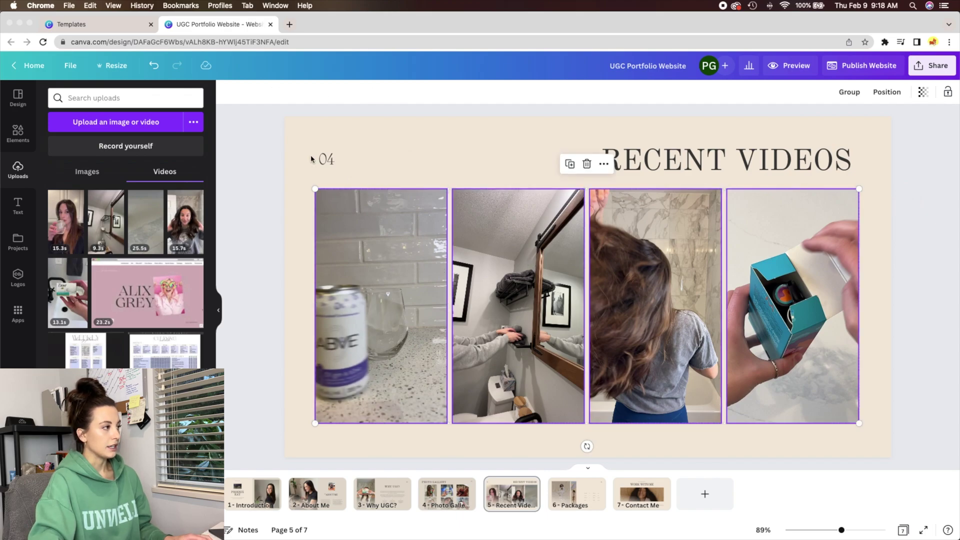
{"action": "left_click", "coordinate": [360, 300]}
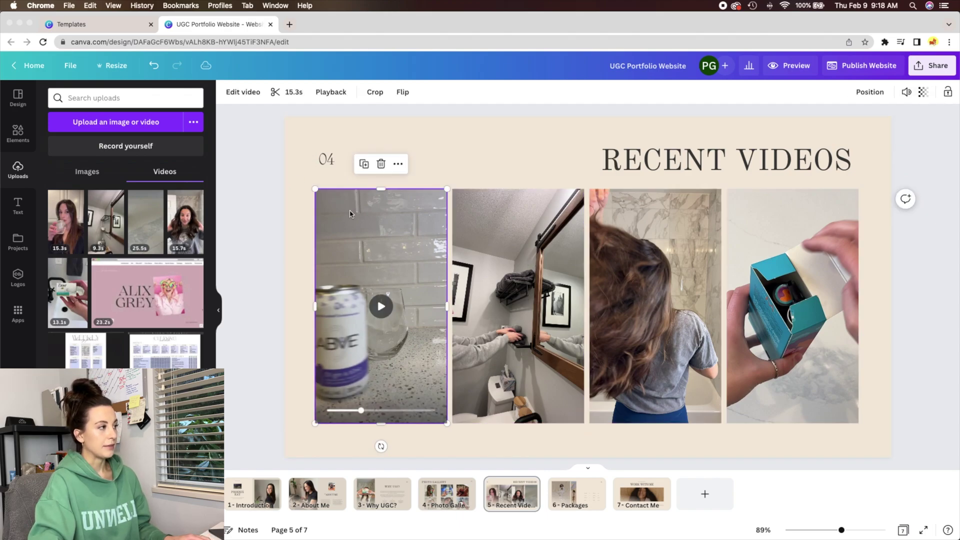
{"action": "left_click", "coordinate": [333, 93]}
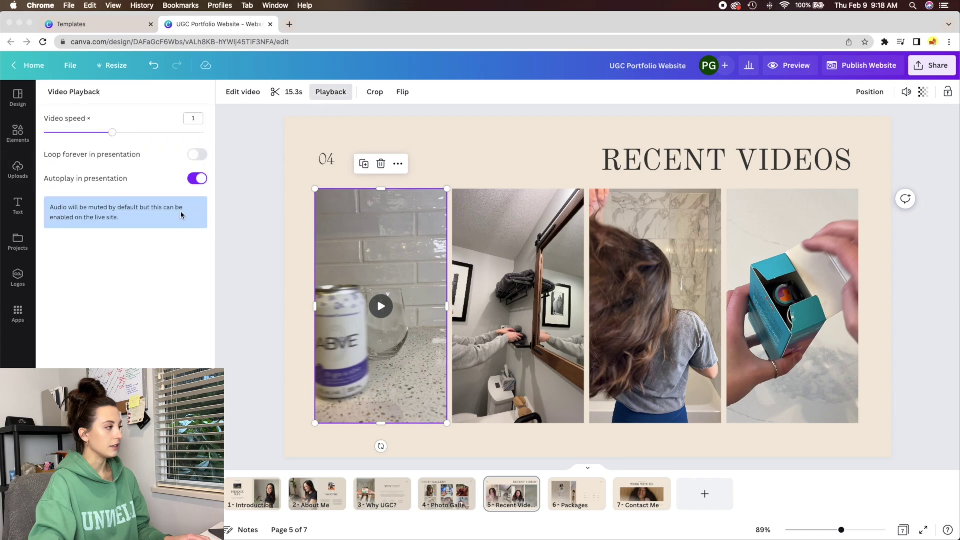
{"action": "left_click", "coordinate": [200, 180]}
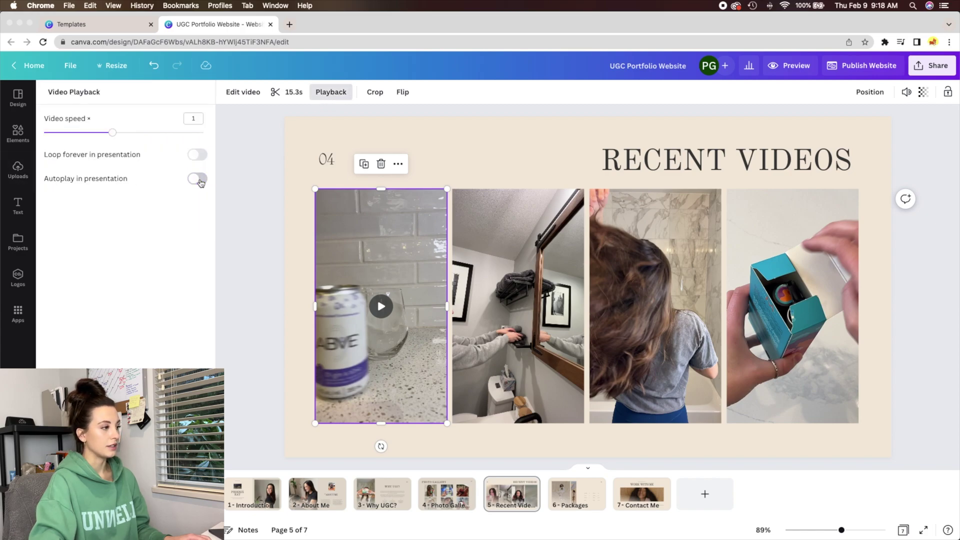
- Turn off presentation autoplay for the second, third and fourth videos
{"action": "left_click", "coordinate": [491, 224]}
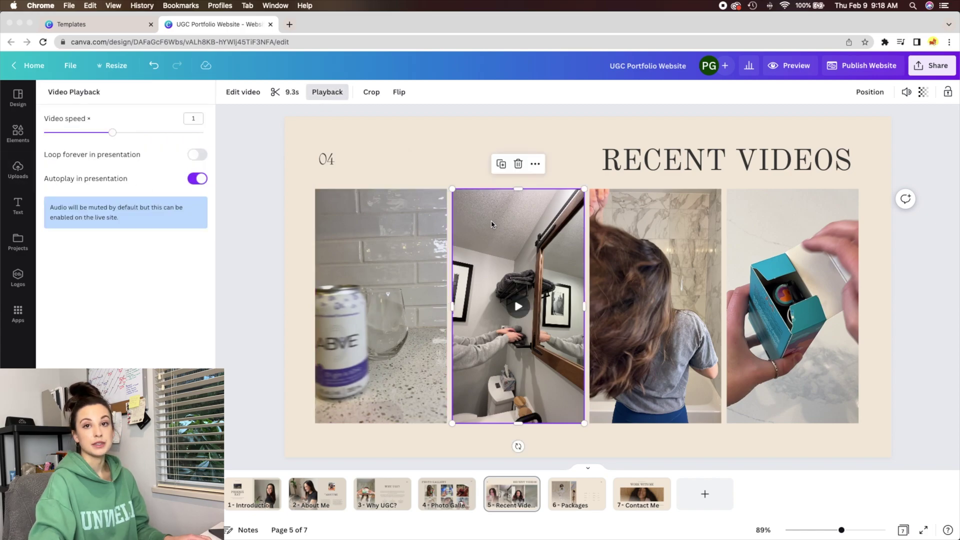
{"action": "left_click", "coordinate": [198, 178]}
{"action": "left_click", "coordinate": [652, 249]}
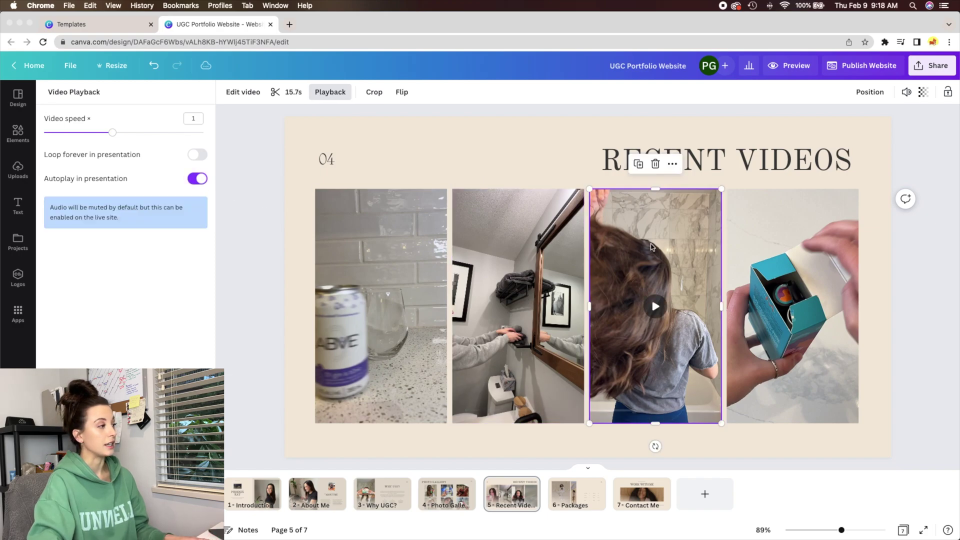
{"action": "left_click", "coordinate": [198, 179]}
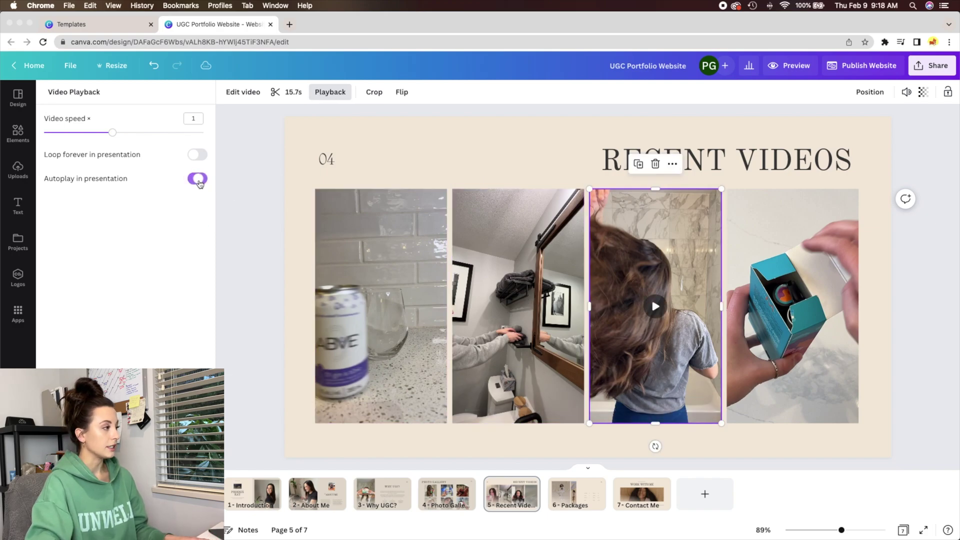
{"action": "left_click", "coordinate": [759, 248]}
{"action": "left_click", "coordinate": [198, 179]}
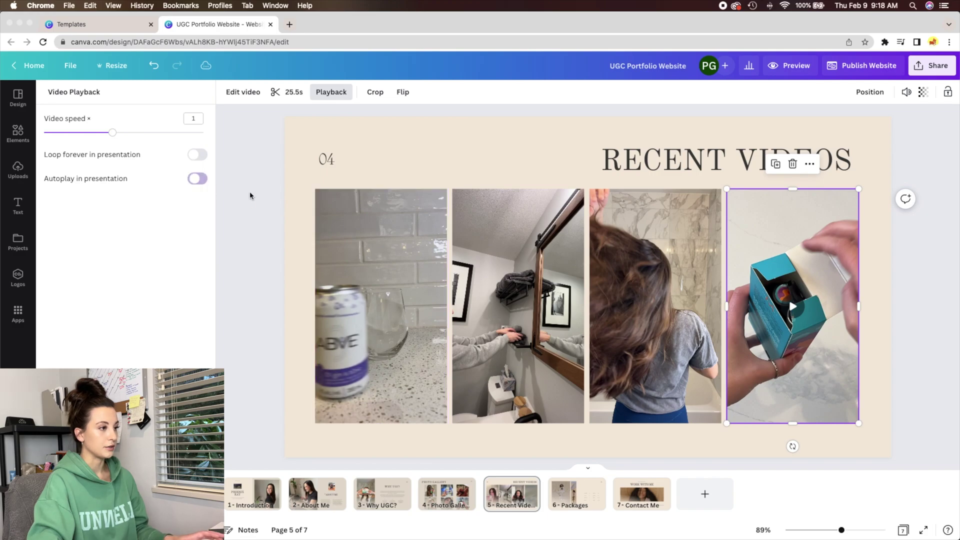
{"action": "left_click", "coordinate": [259, 304]}
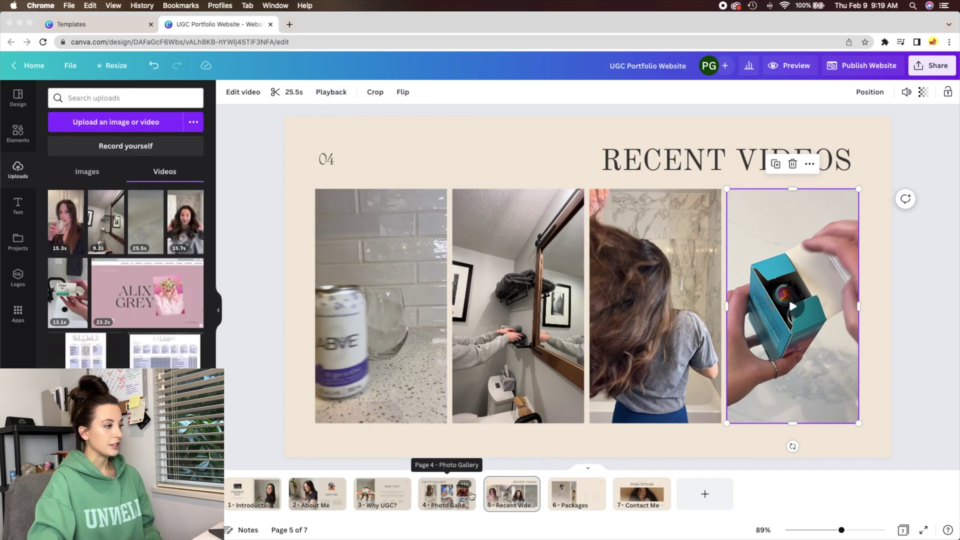
- Copy the ABOUT ME heading from the About Me page
{"action": "left_click", "coordinate": [569, 496]}
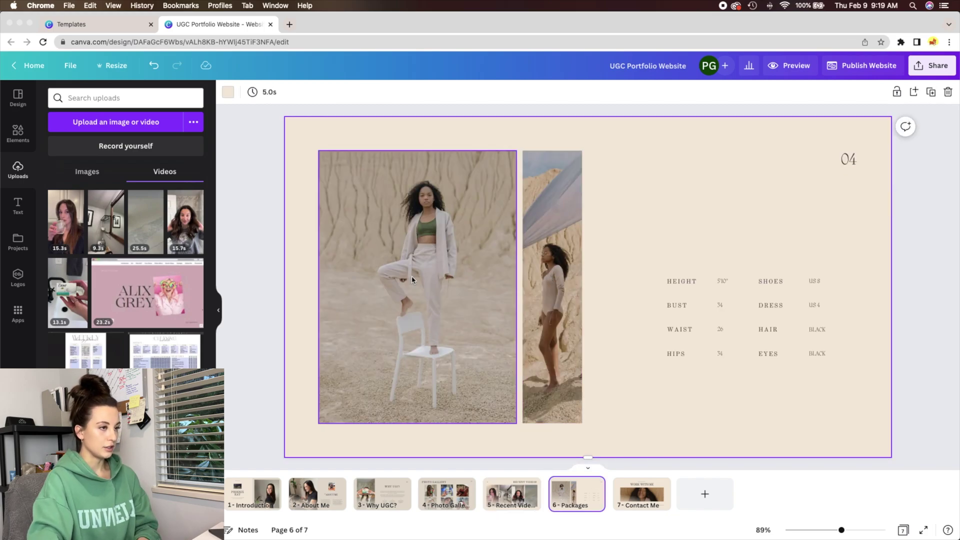
{"action": "left_click", "coordinate": [851, 160]}
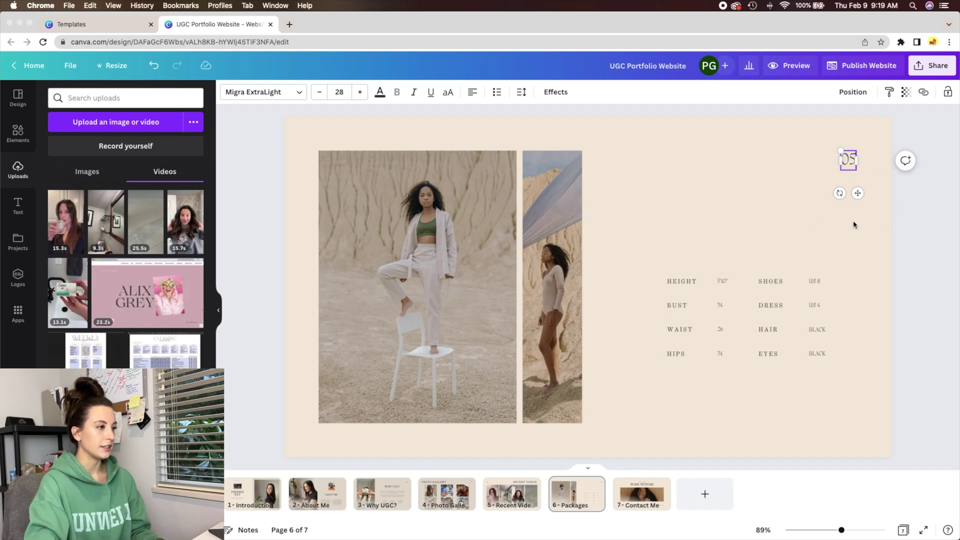
{"action": "left_click", "coordinate": [517, 492]}
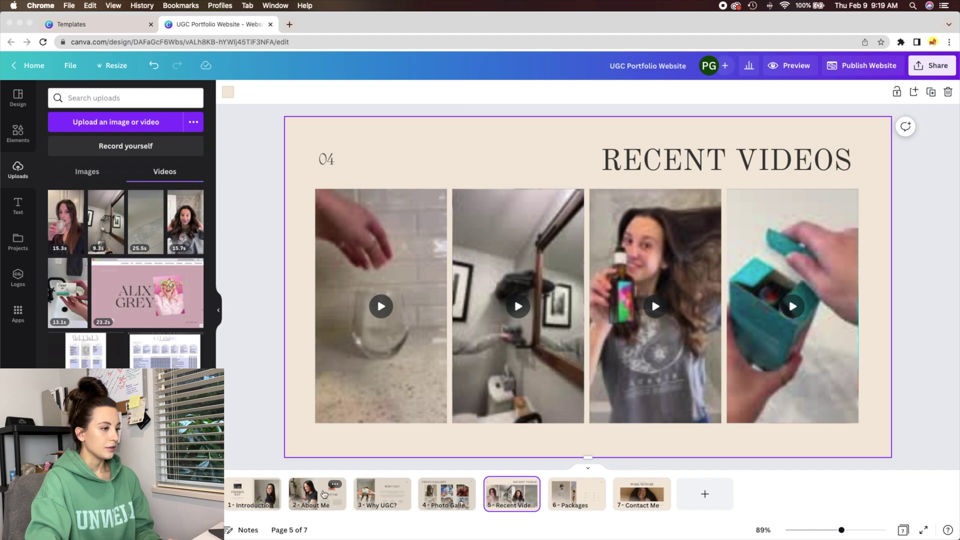
{"action": "left_click", "coordinate": [328, 488]}
{"action": "left_click", "coordinate": [721, 300]}
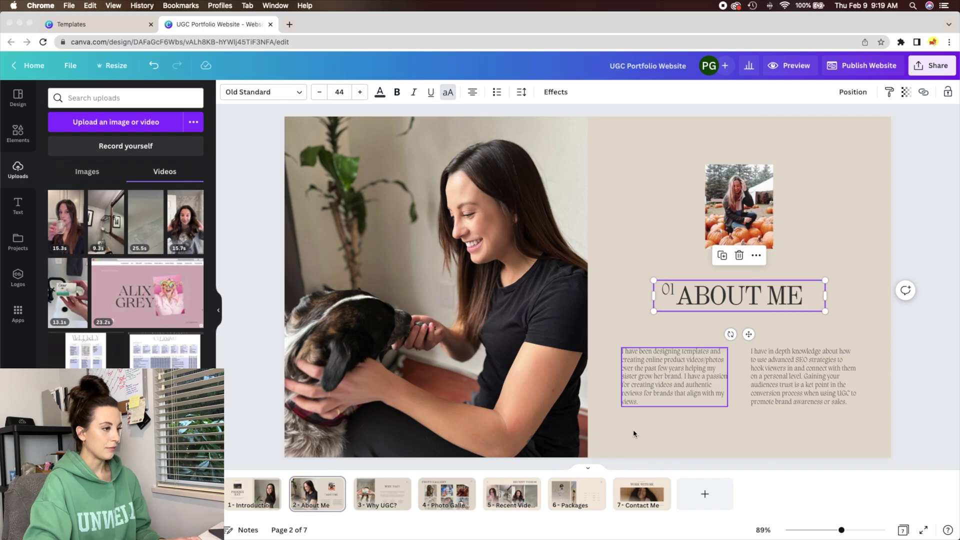
- Paste the heading on the Packages page, retype it as PACKAGES and align it beside 05
{"action": "left_click", "coordinate": [577, 492]}
{"action": "key", "text": "super+v"}
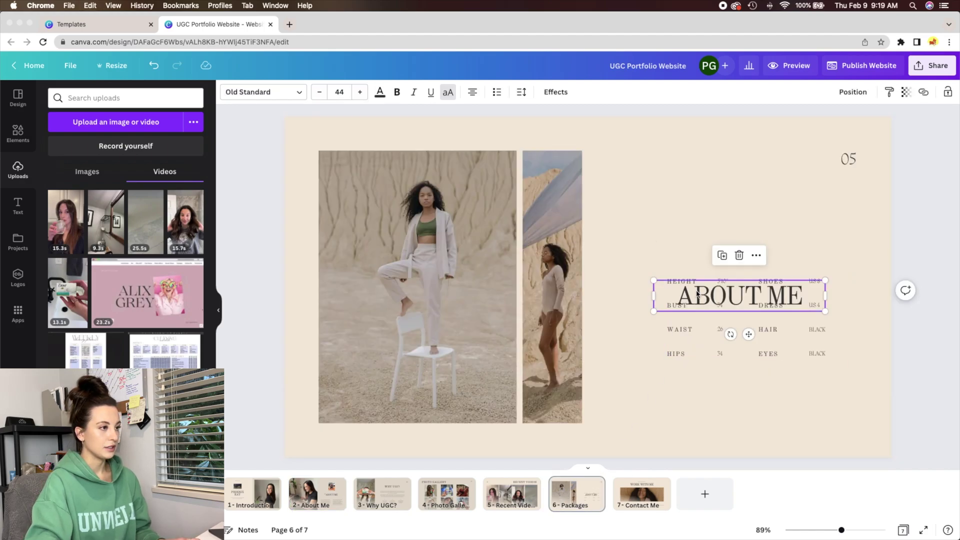
{"action": "left_click_drag", "start_coordinate": [700, 294], "coordinate": [699, 157]}
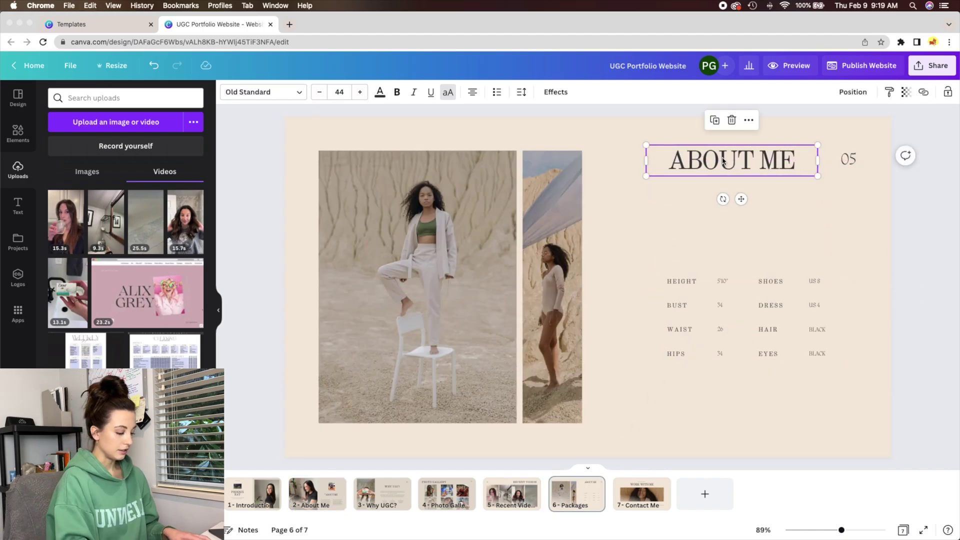
{"action": "double_click", "coordinate": [723, 160]}
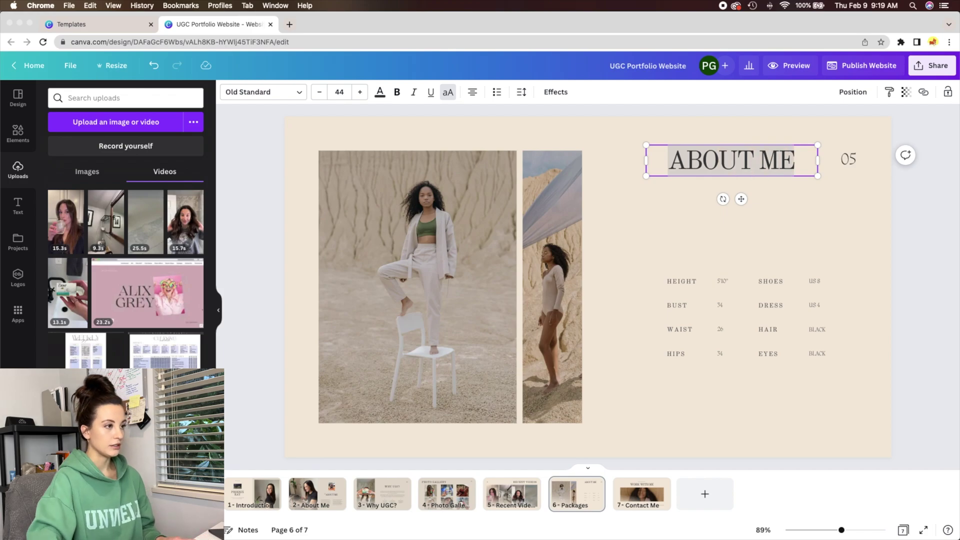
{"action": "type", "text": "PACKAGES"}
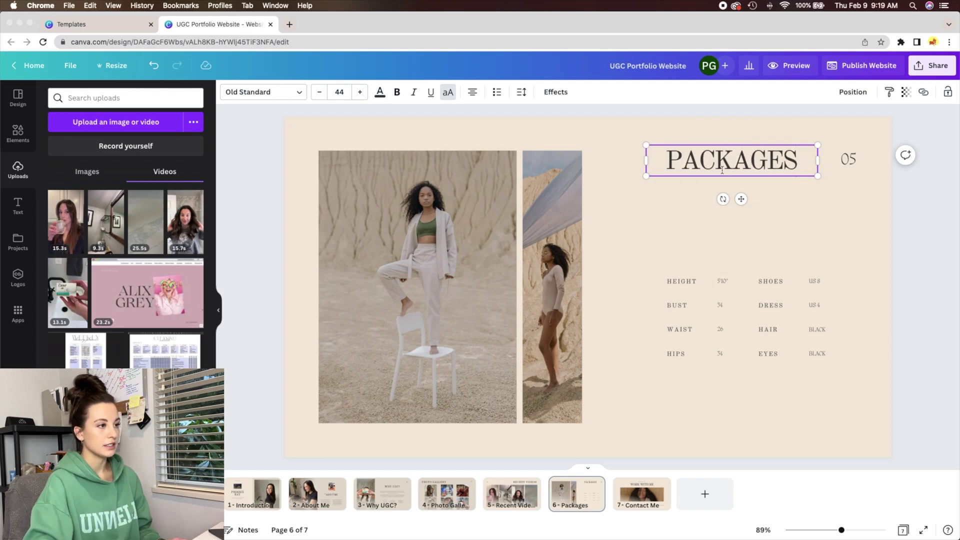
{"action": "left_click", "coordinate": [747, 230]}
{"action": "left_click_drag", "start_coordinate": [744, 159], "coordinate": [742, 159]}
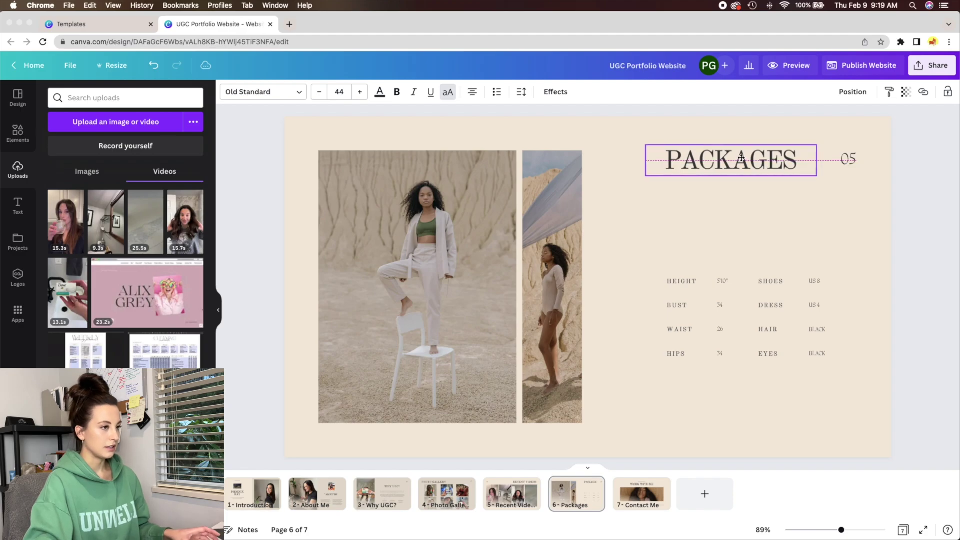
{"action": "left_click", "coordinate": [788, 208]}
{"action": "left_click", "coordinate": [762, 162]}
{"action": "left_click", "coordinate": [849, 162], "text": "shift"}
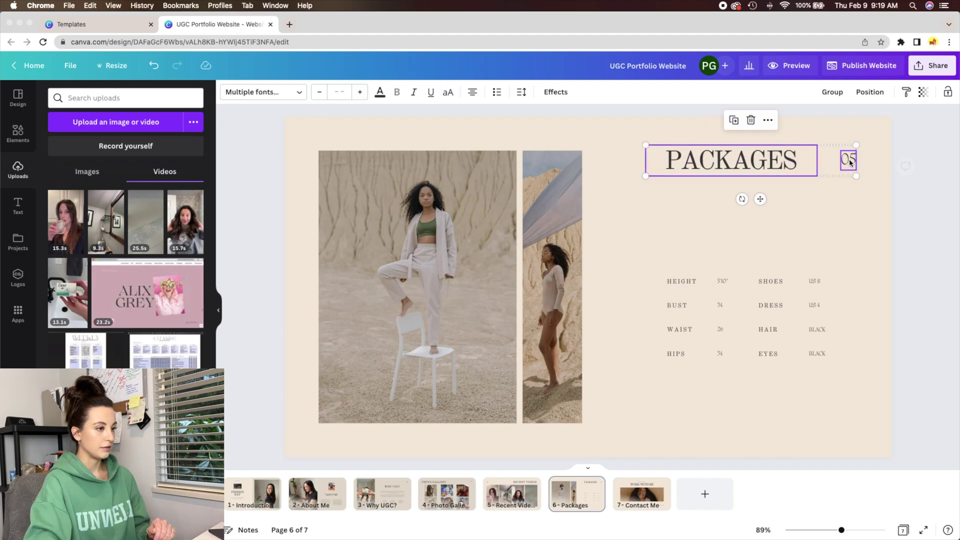
- Move the measurements table up, ungroup it, and rearrange the EYES and BLACK rows
{"action": "left_click", "coordinate": [821, 306]}
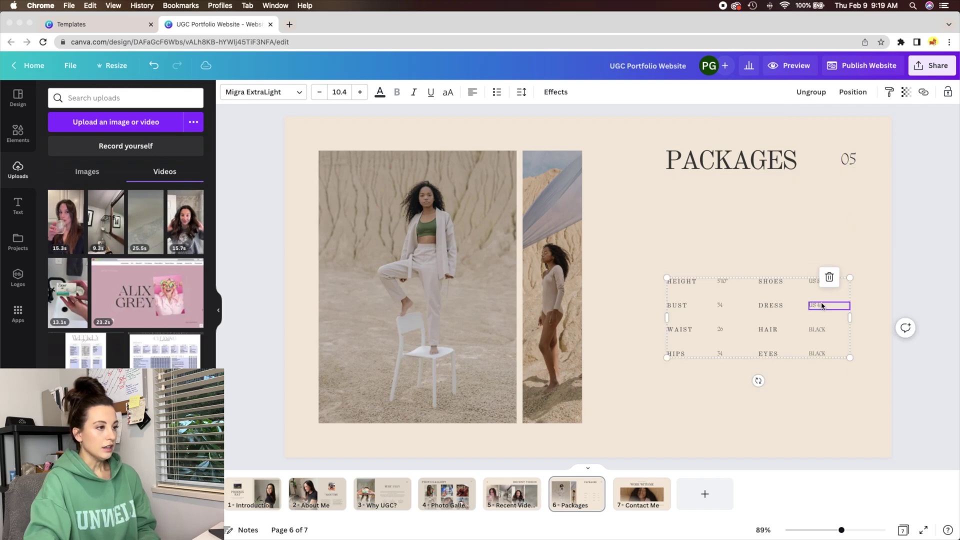
{"action": "left_click_drag", "start_coordinate": [834, 294], "coordinate": [789, 247]}
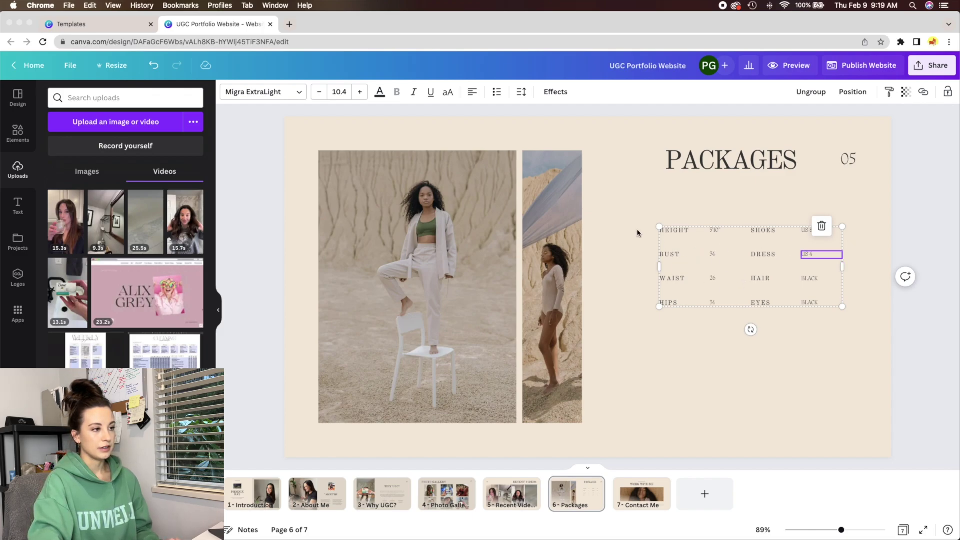
{"action": "left_click_drag", "start_coordinate": [638, 215], "coordinate": [861, 330]}
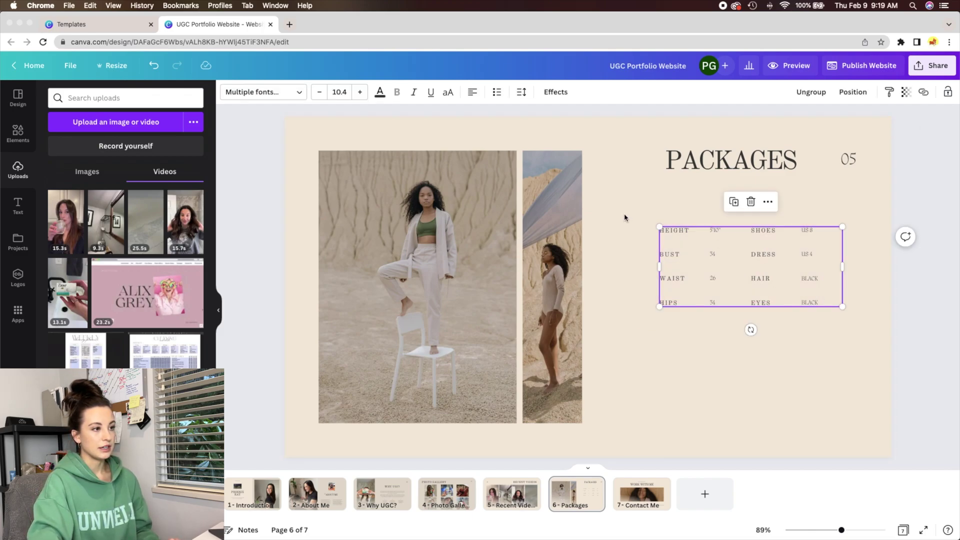
{"action": "left_click", "coordinate": [808, 92]}
{"action": "left_click", "coordinate": [864, 292]}
{"action": "left_click_drag", "start_coordinate": [720, 235], "coordinate": [713, 231]}
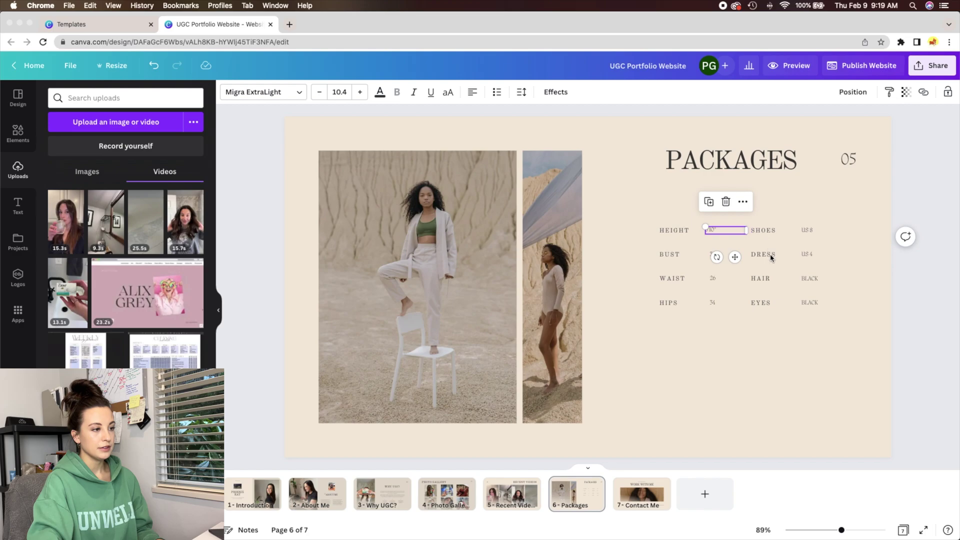
{"action": "left_click_drag", "start_coordinate": [765, 303], "coordinate": [671, 324]}
{"action": "left_click_drag", "start_coordinate": [810, 302], "coordinate": [720, 323]}
{"action": "left_click", "coordinate": [780, 320]}
- Reposition the HAIR, WAIST and HIPS boxes, then delete every measurement row
{"action": "left_click", "coordinate": [760, 278]}
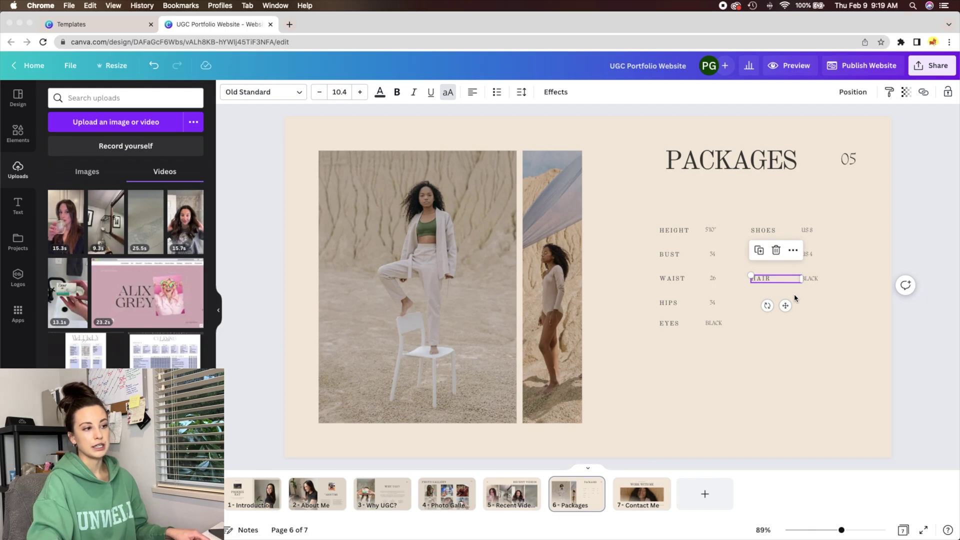
{"action": "left_click", "coordinate": [815, 279], "text": "shift"}
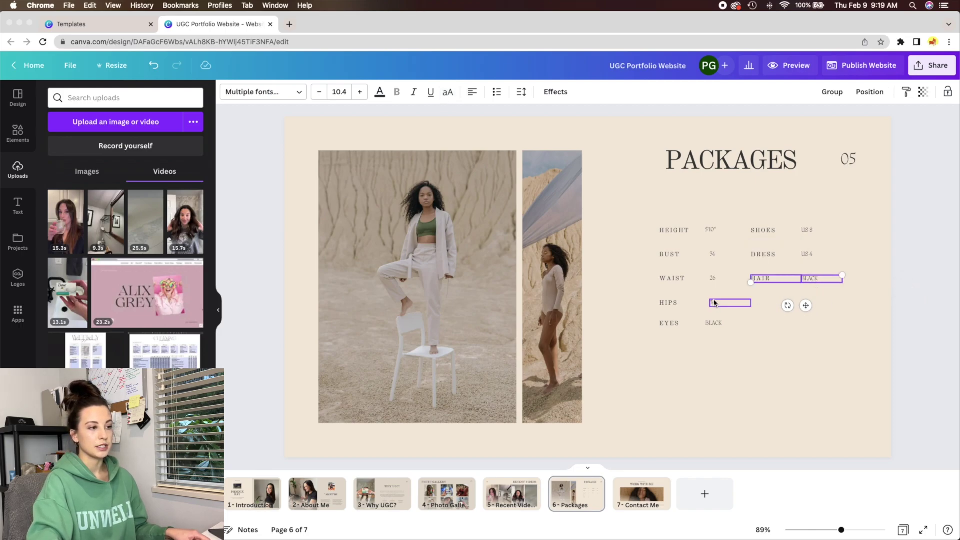
{"action": "left_click", "coordinate": [712, 279], "text": "shift"}
{"action": "left_click", "coordinate": [686, 283], "text": "shift"}
{"action": "left_click", "coordinate": [670, 303], "text": "shift"}
{"action": "left_click", "coordinate": [725, 303], "text": "shift"}
{"action": "left_click_drag", "start_coordinate": [726, 304], "coordinate": [723, 275]}
{"action": "left_click", "coordinate": [714, 268]}
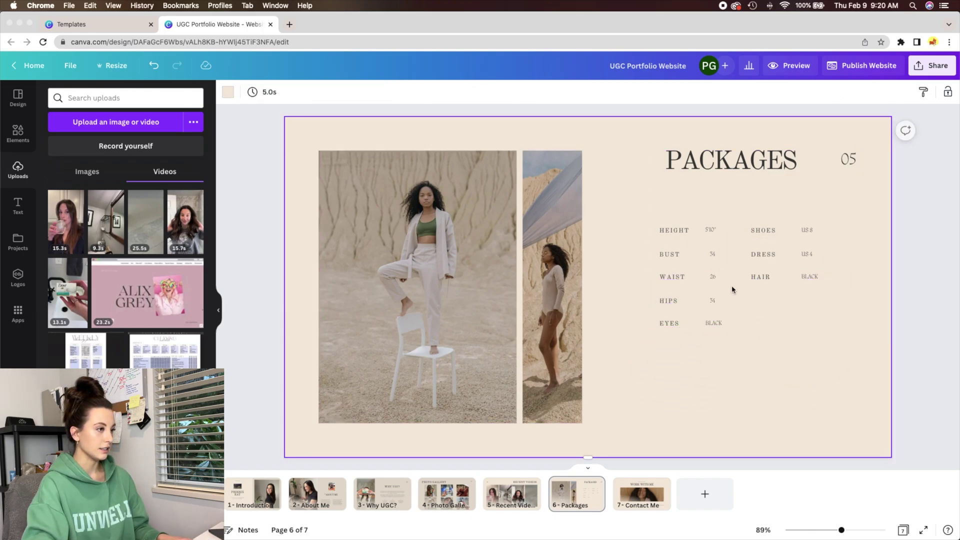
{"action": "left_click_drag", "start_coordinate": [653, 218], "coordinate": [846, 402]}
{"action": "key", "text": "Delete"}
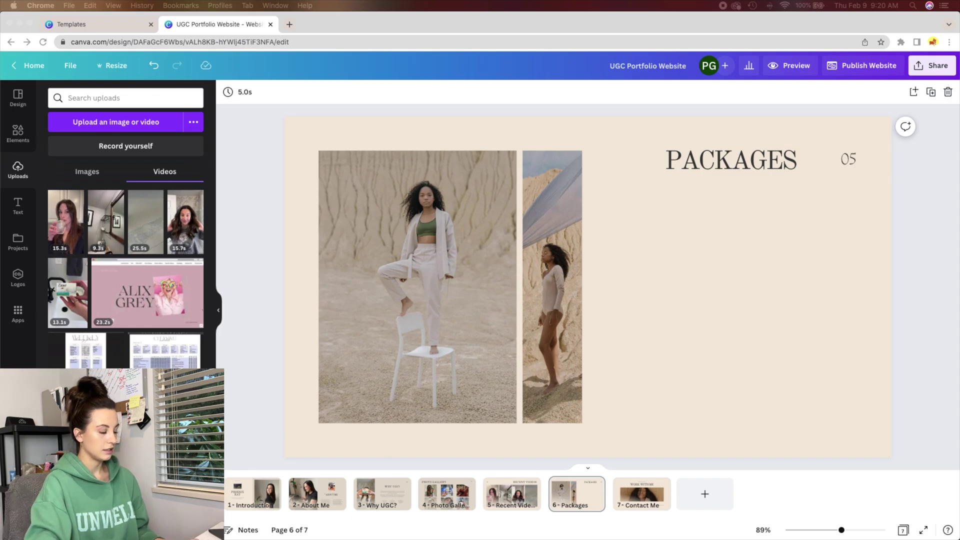
- Paste the copied pricing text group and place it under the PACKAGES heading
{"action": "left_click", "coordinate": [694, 320]}
{"action": "key", "text": "super+v"}
{"action": "left_click_drag", "start_coordinate": [725, 263], "coordinate": [746, 223]}
{"action": "left_click", "coordinate": [748, 422]}
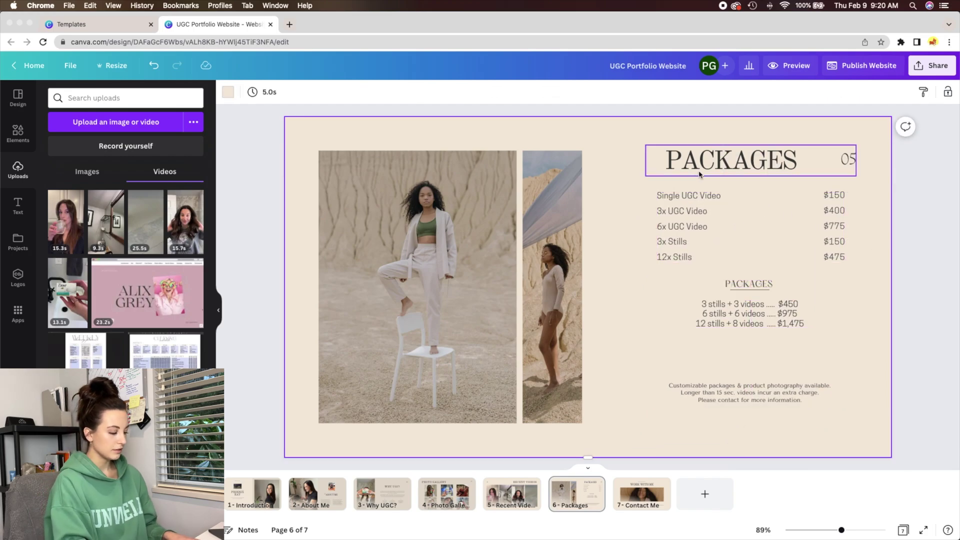
- Try the heading as PRICE LIST, then restore it to PACKAGES
{"action": "left_click", "coordinate": [698, 173]}
{"action": "double_click", "coordinate": [750, 163]}
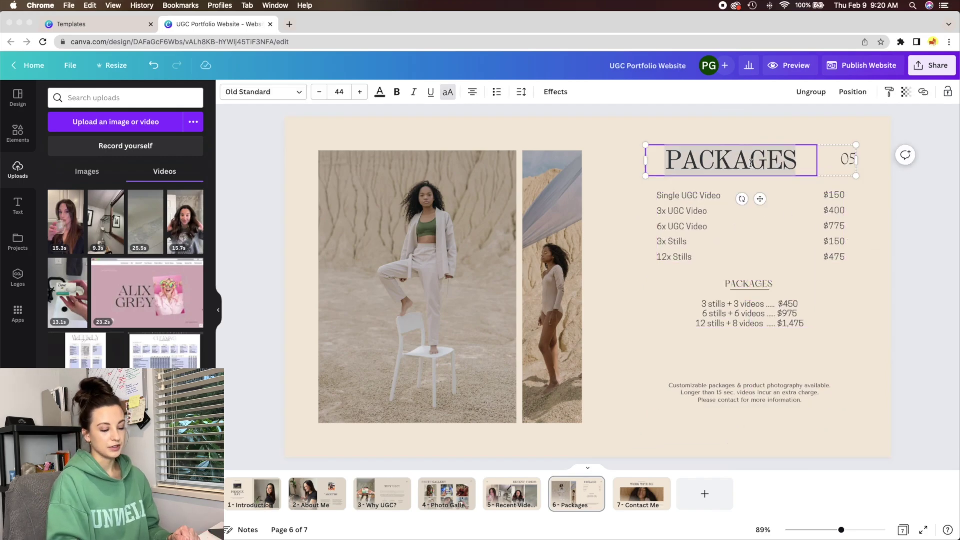
{"action": "type", "text": "PRICE LIST"}
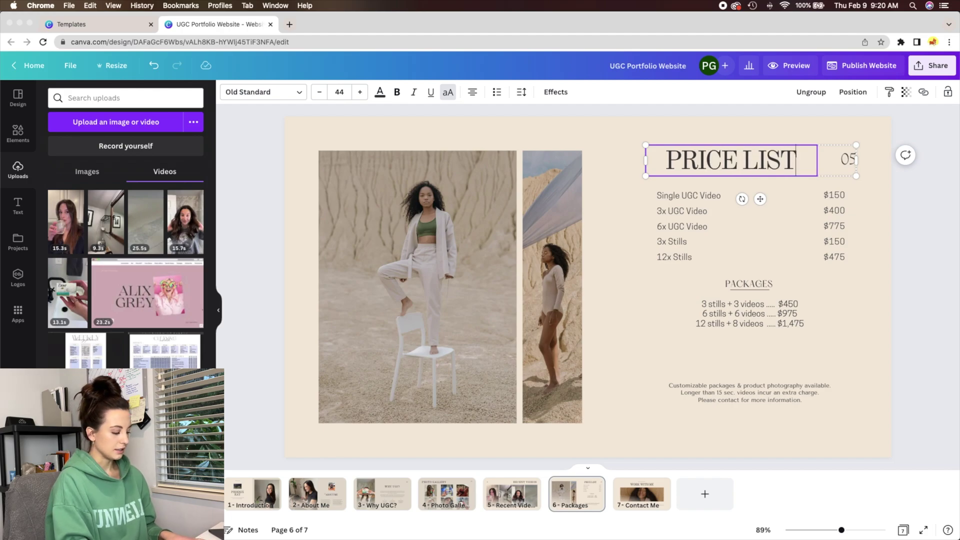
{"action": "key", "text": "BackSpace"}
{"action": "key", "text": "BackSpace"}
{"action": "key", "text": "BackSpace"}
{"action": "key", "text": "BackSpace"}
{"action": "key", "text": "BackSpace"}
{"action": "key", "text": "BackSpace"}
{"action": "key", "text": "BackSpace"}
{"action": "key", "text": "BackSpace"}
{"action": "key", "text": "BackSpace"}
{"action": "type", "text": "ACKAGES"}
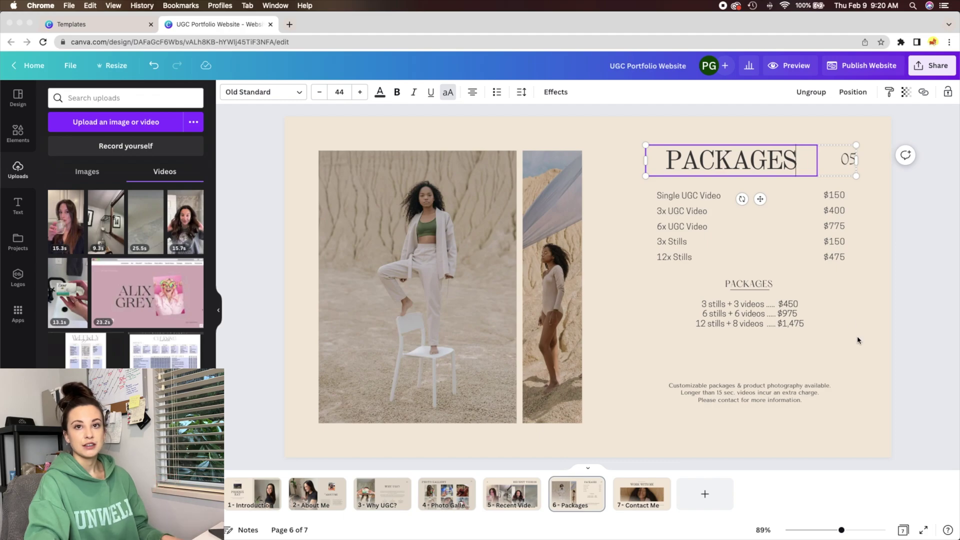
{"action": "left_click", "coordinate": [868, 341]}
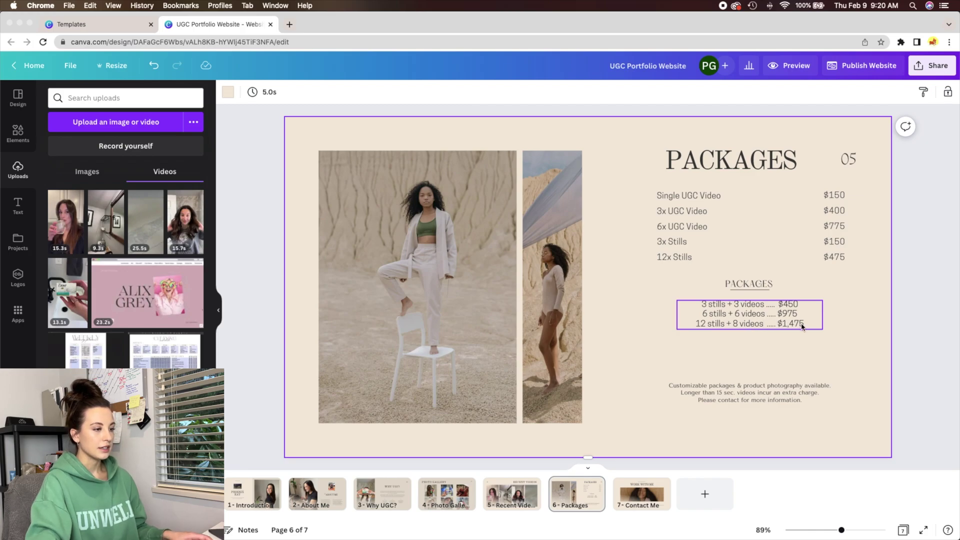
- Nudge the four pricing text boxes slightly down and check the custom-order note
{"action": "left_click", "coordinate": [734, 230]}
{"action": "left_click", "coordinate": [635, 200]}
{"action": "left_click_drag", "start_coordinate": [634, 198], "coordinate": [852, 433]}
{"action": "left_click_drag", "start_coordinate": [745, 252], "coordinate": [745, 258]}
{"action": "left_click", "coordinate": [640, 350]}
{"action": "left_click", "coordinate": [739, 395]}
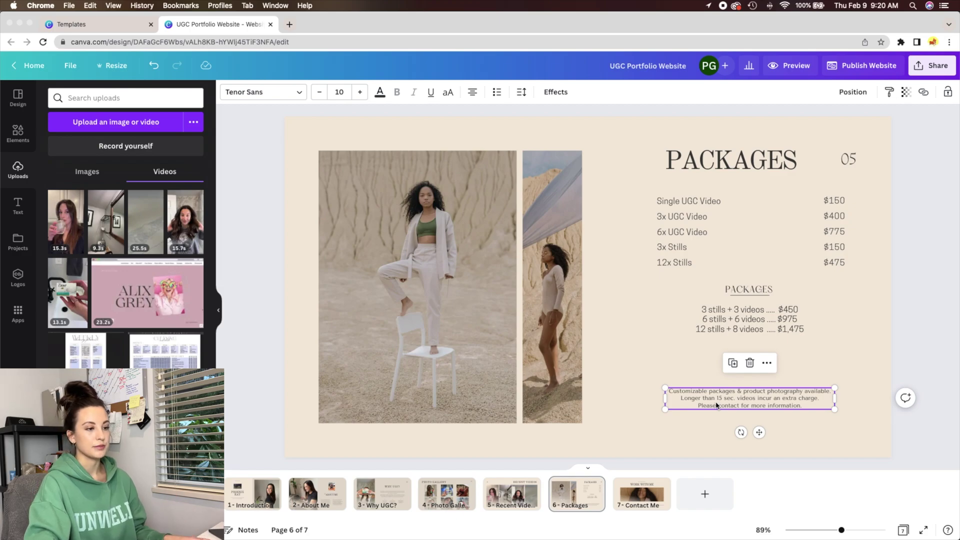
{"action": "left_click", "coordinate": [850, 399]}
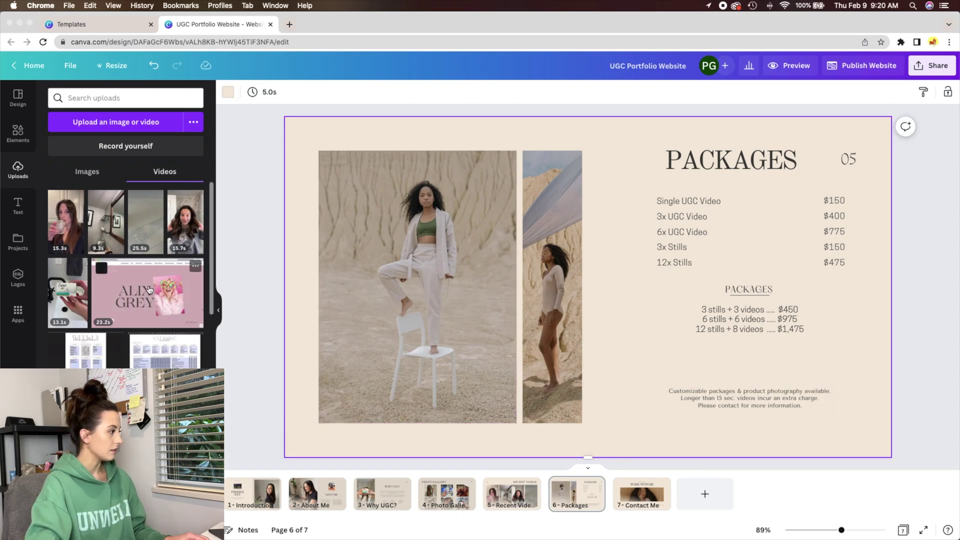
- Replace the large standing-model photo with the dog selfie upload and adjust its crop
{"action": "left_click", "coordinate": [77, 173]}
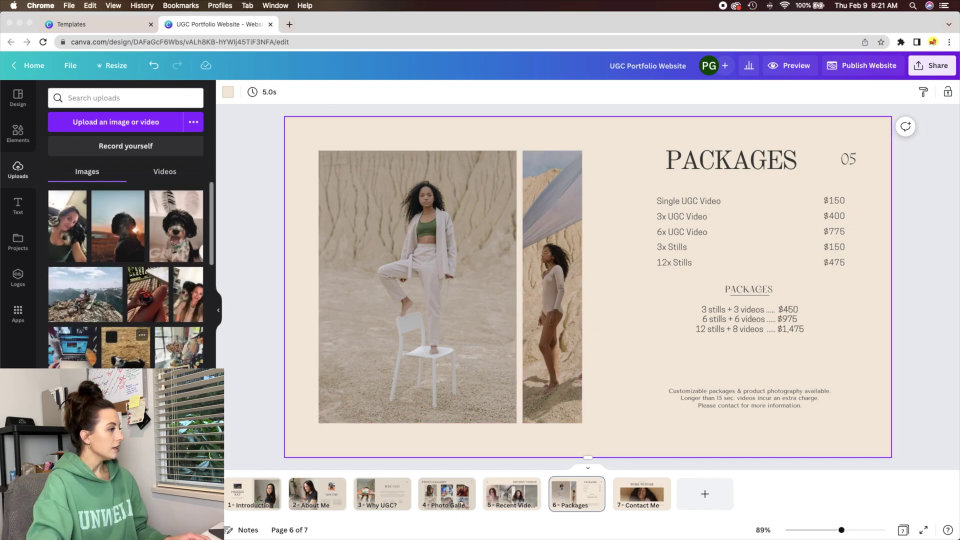
{"action": "scroll", "coordinate": [181, 298], "scroll_direction": "down", "scroll_amount": 1}
{"action": "left_click_drag", "start_coordinate": [182, 299], "coordinate": [380, 243]}
{"action": "double_click", "coordinate": [385, 279]}
{"action": "left_click", "coordinate": [263, 266]}
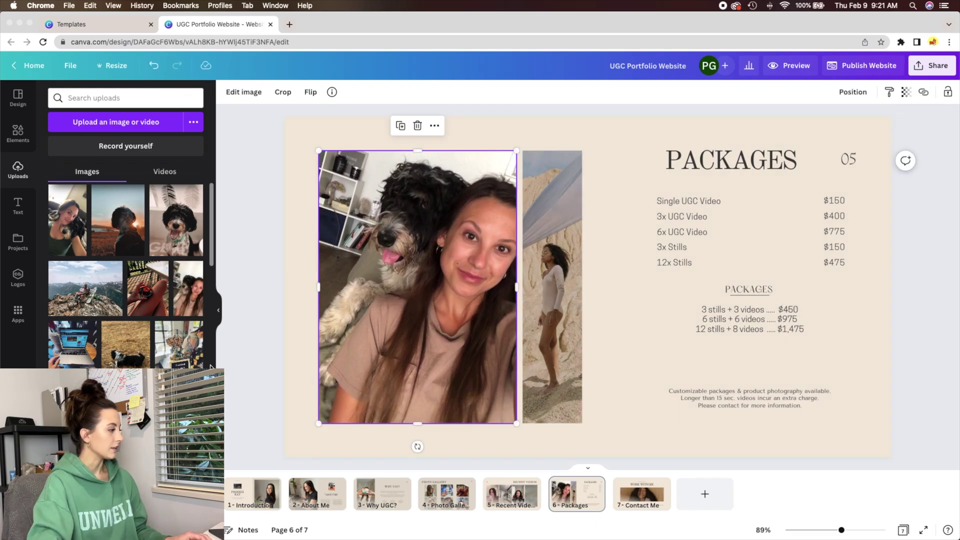
- Replace the narrow photo with the dog-at-sunset upload
{"action": "scroll", "coordinate": [126, 275], "scroll_direction": "down", "scroll_amount": 3}
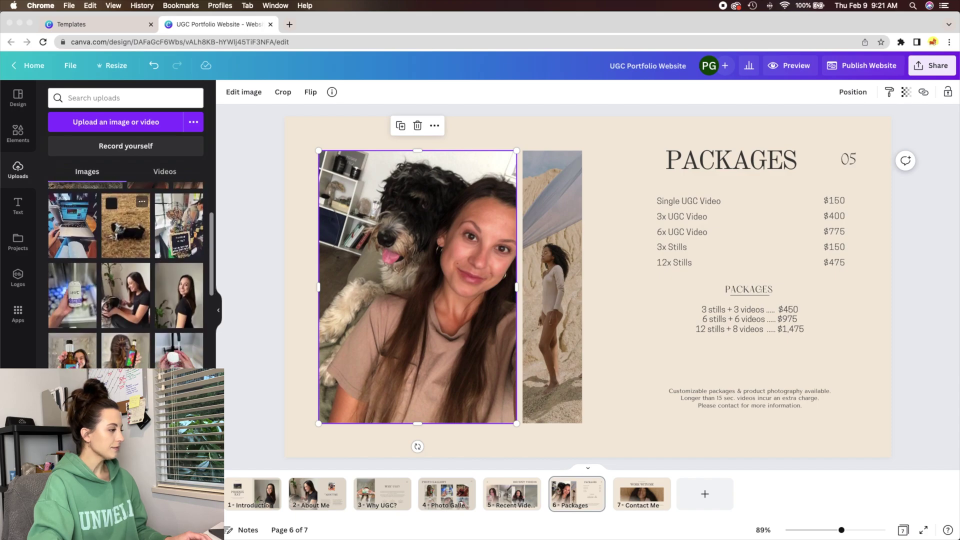
{"action": "scroll", "coordinate": [126, 275], "scroll_direction": "up", "scroll_amount": 3}
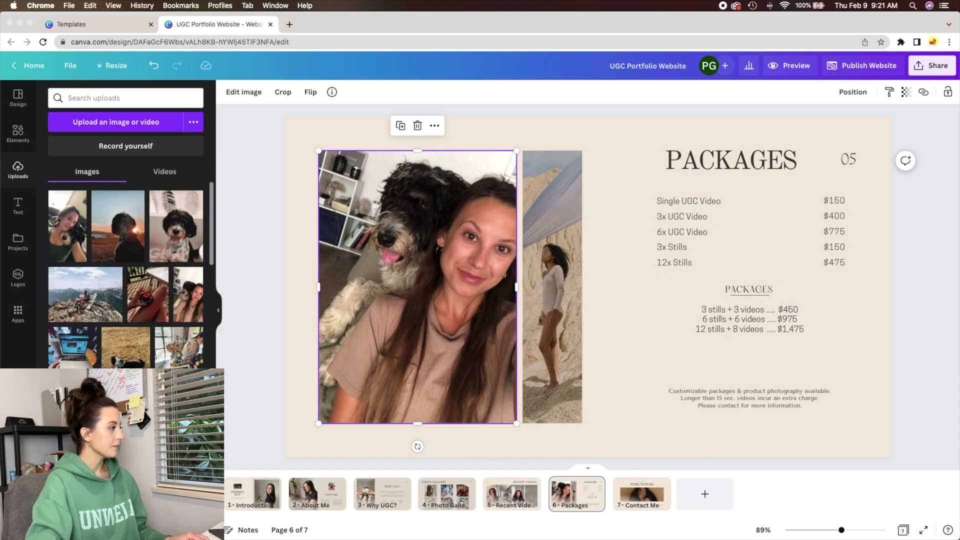
{"action": "mouse_move", "coordinate": [112, 237]}
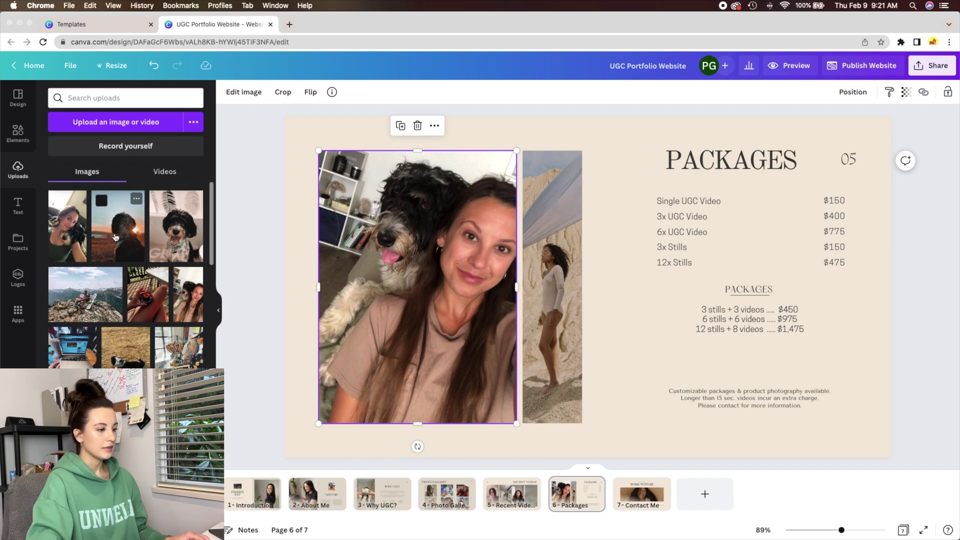
{"action": "left_click_drag", "start_coordinate": [113, 237], "coordinate": [585, 300]}
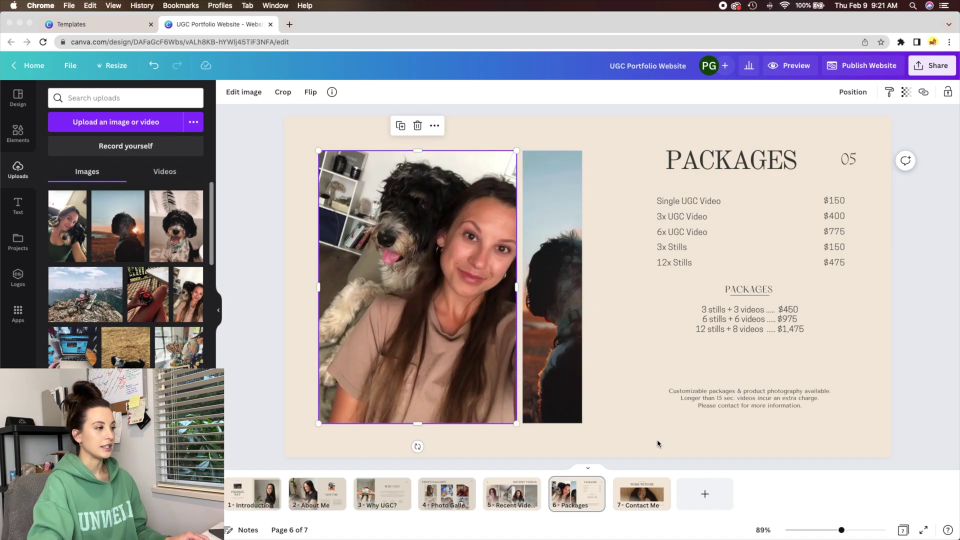
- Type the creator's name above WORK WITH ME on the Contact Me page
{"action": "left_click", "coordinate": [641, 494]}
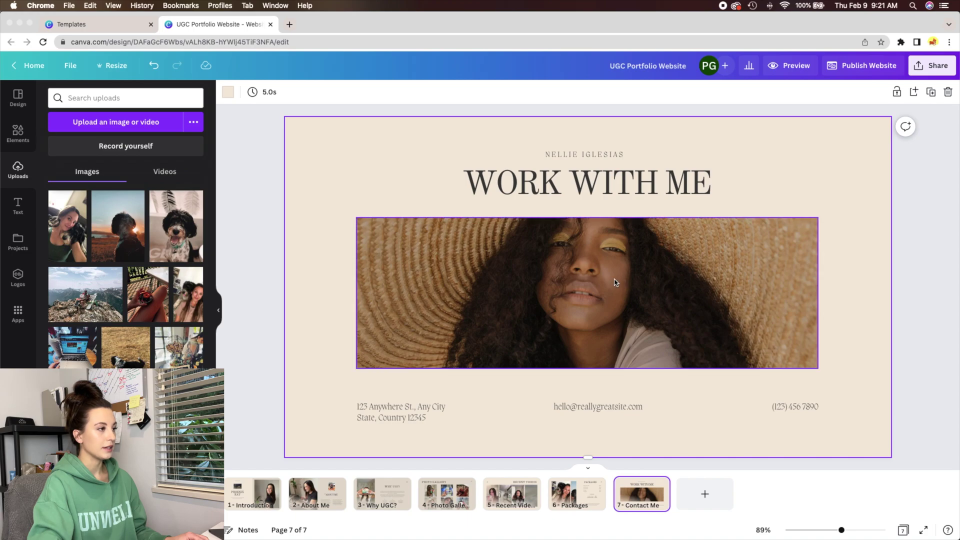
{"action": "left_click", "coordinate": [570, 161]}
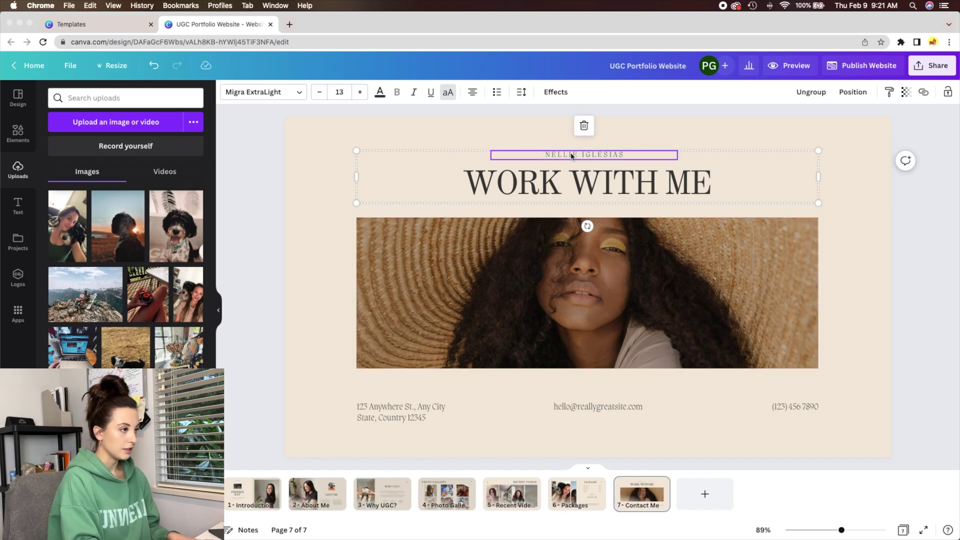
{"action": "type", "text": "PHOENIX RAY"}
{"action": "left_click", "coordinate": [862, 280]}
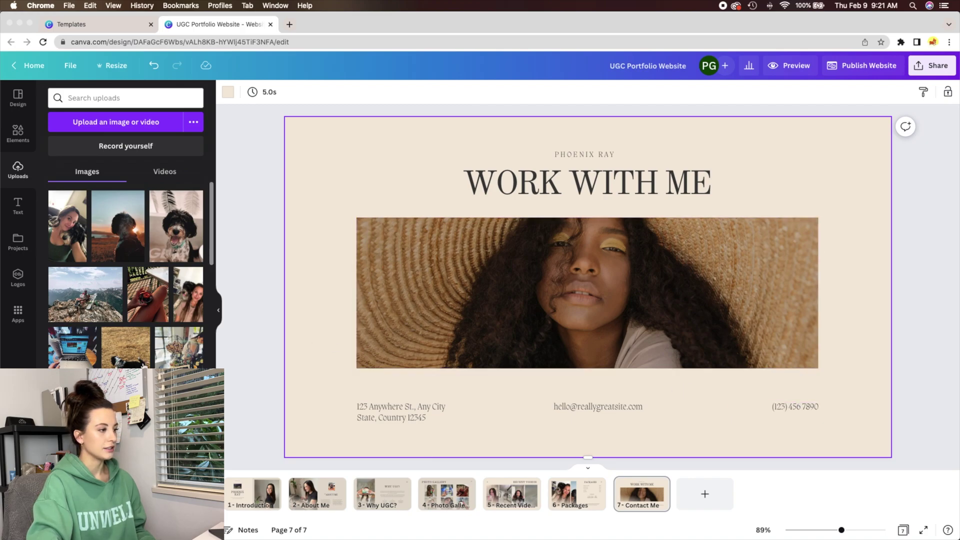
- Replace the contact banner with the hand-on-laptop upload and nudge it up slightly
{"action": "left_click_drag", "start_coordinate": [60, 333], "coordinate": [574, 302]}
{"action": "double_click", "coordinate": [577, 301]}
{"action": "left_click", "coordinate": [302, 319]}
{"action": "left_click", "coordinate": [260, 328]}
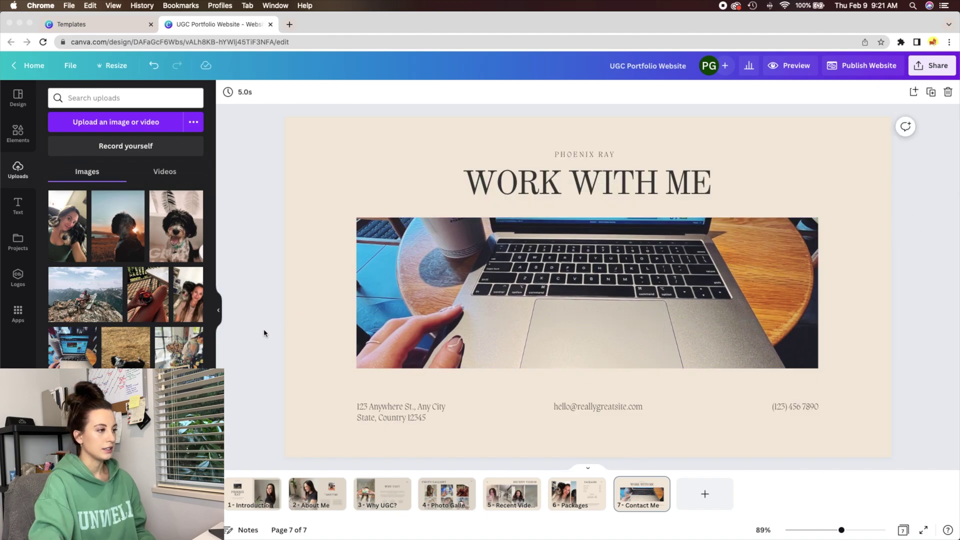
{"action": "left_click", "coordinate": [640, 280]}
{"action": "left_click_drag", "start_coordinate": [641, 281], "coordinate": [640, 274]}
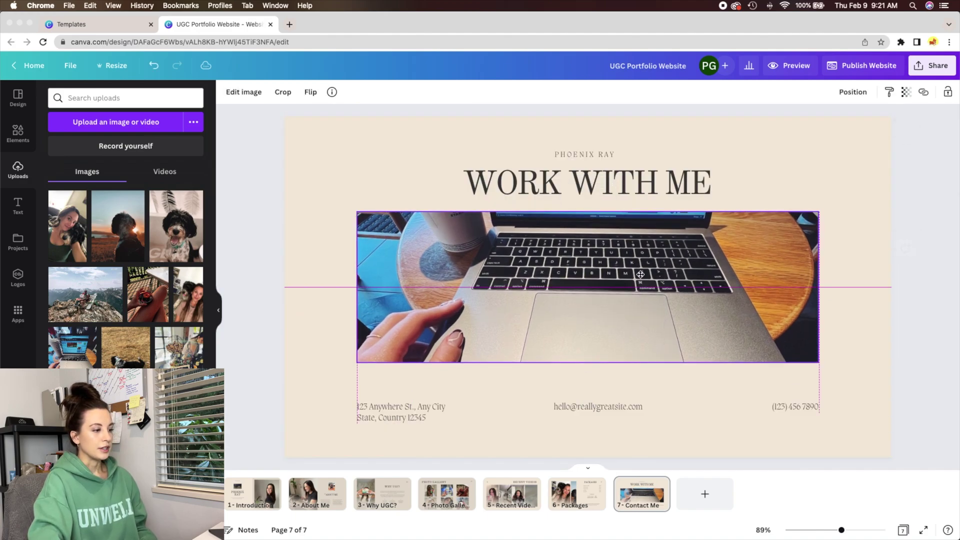
{"action": "left_click", "coordinate": [252, 313]}
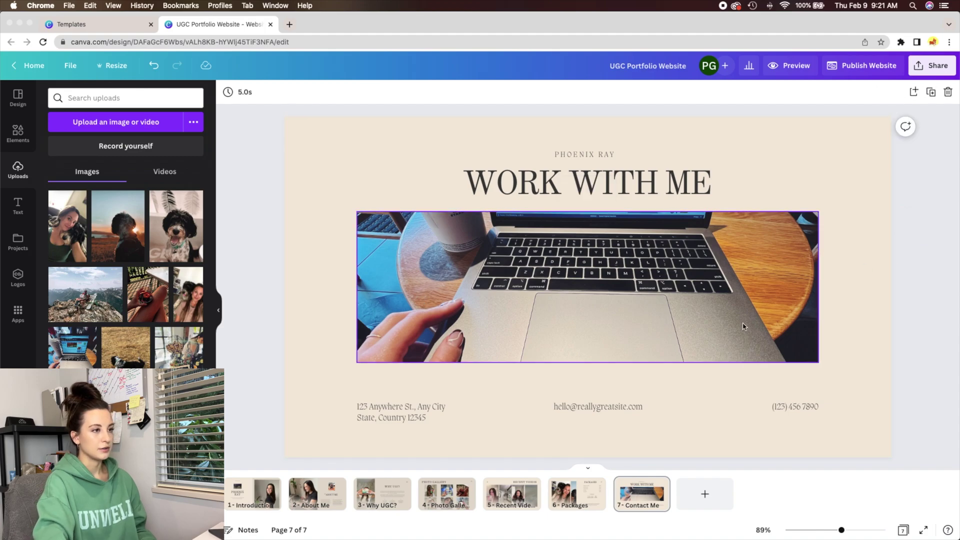
- Move both About Me bio paragraphs up about 60 px, closer to the heading
{"action": "scroll", "coordinate": [738, 354], "scroll_direction": "up", "scroll_amount": 3}
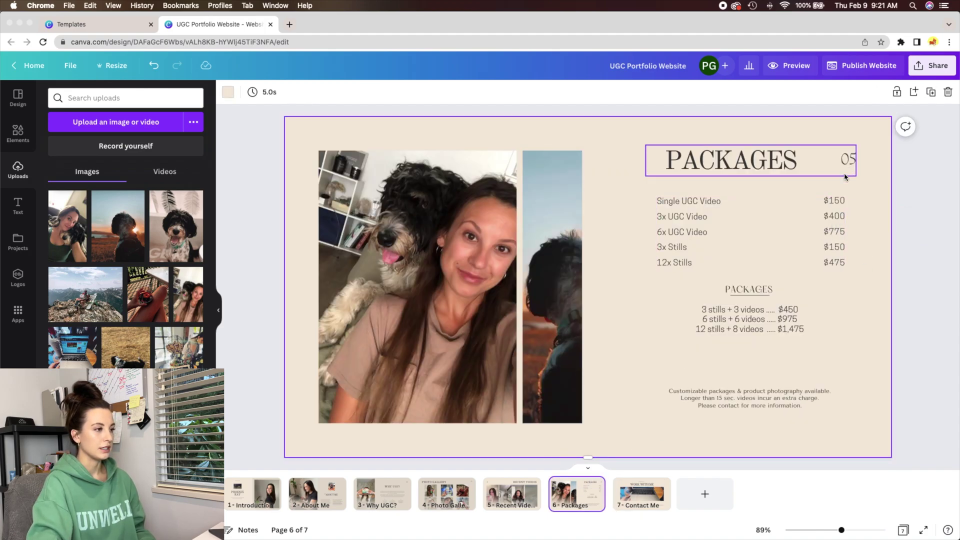
{"action": "left_click", "coordinate": [512, 494]}
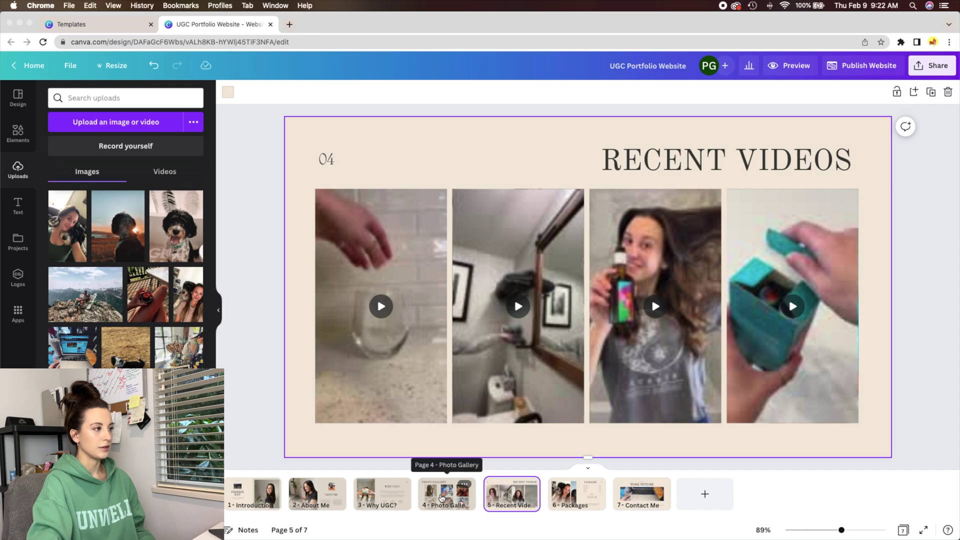
{"action": "left_click", "coordinate": [442, 498]}
{"action": "left_click", "coordinate": [382, 495]}
{"action": "left_click", "coordinate": [301, 495]}
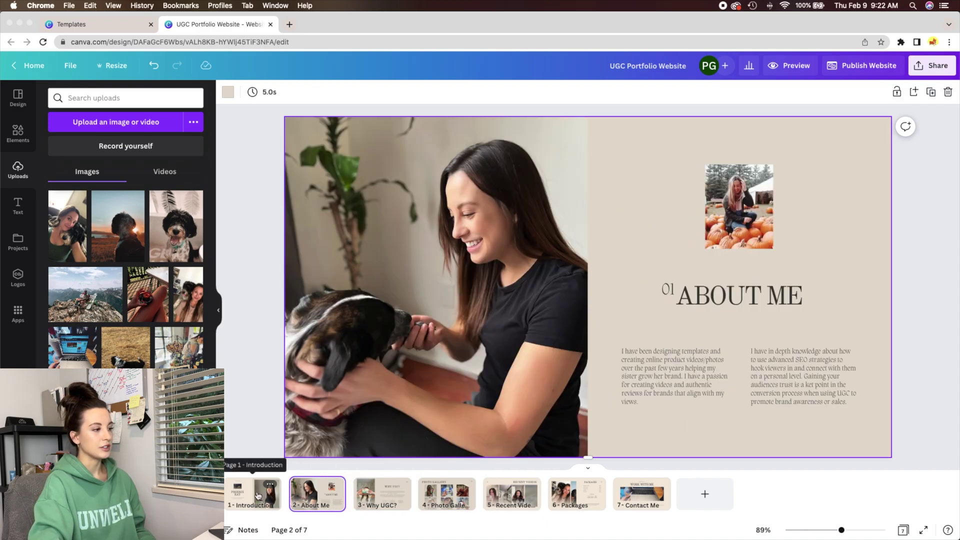
{"action": "left_click", "coordinate": [258, 495]}
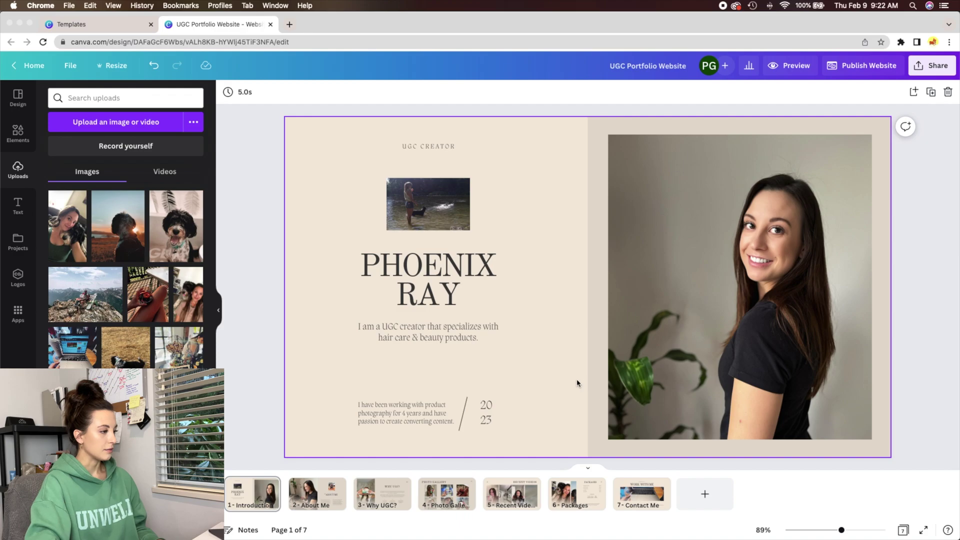
{"action": "scroll", "coordinate": [500, 370], "scroll_direction": "down", "scroll_amount": 3}
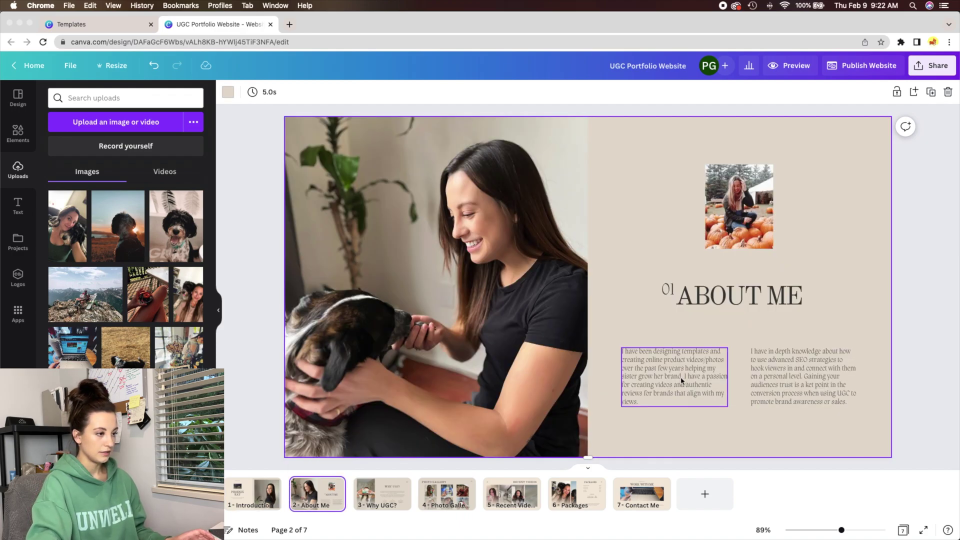
{"action": "left_click", "coordinate": [682, 380]}
{"action": "left_click", "coordinate": [774, 374], "text": "shift"}
{"action": "left_click_drag", "start_coordinate": [774, 374], "coordinate": [774, 346]}
{"action": "left_click", "coordinate": [918, 337]}
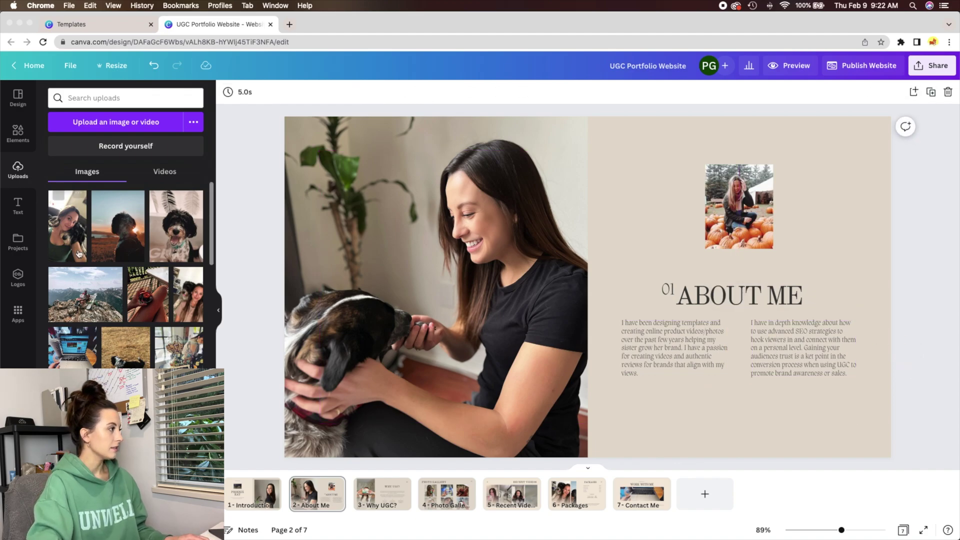
{"action": "left_click", "coordinate": [21, 137]}
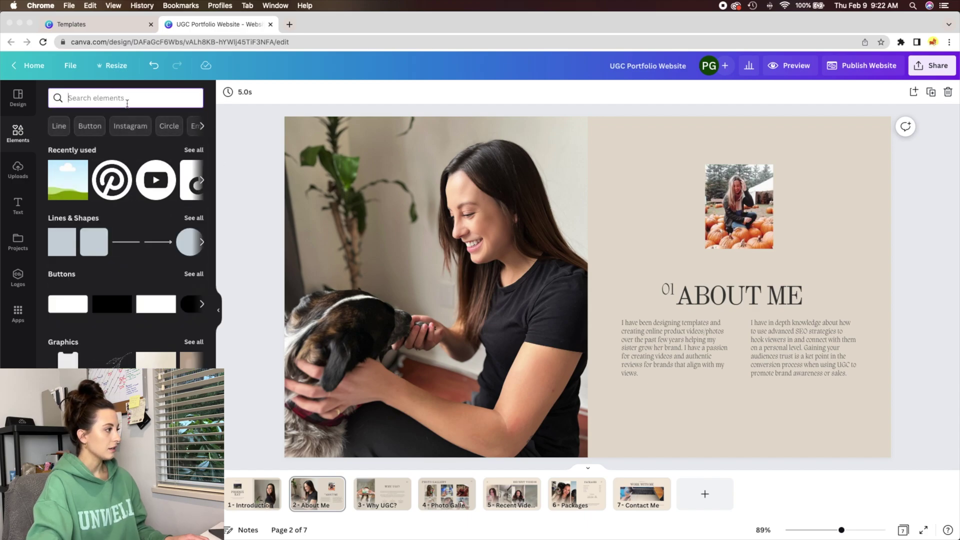
- Add a TikTok logo from Elements, shrink it to 68x68 and place it under the About Me paragraphs
{"action": "left_click", "coordinate": [188, 152]}
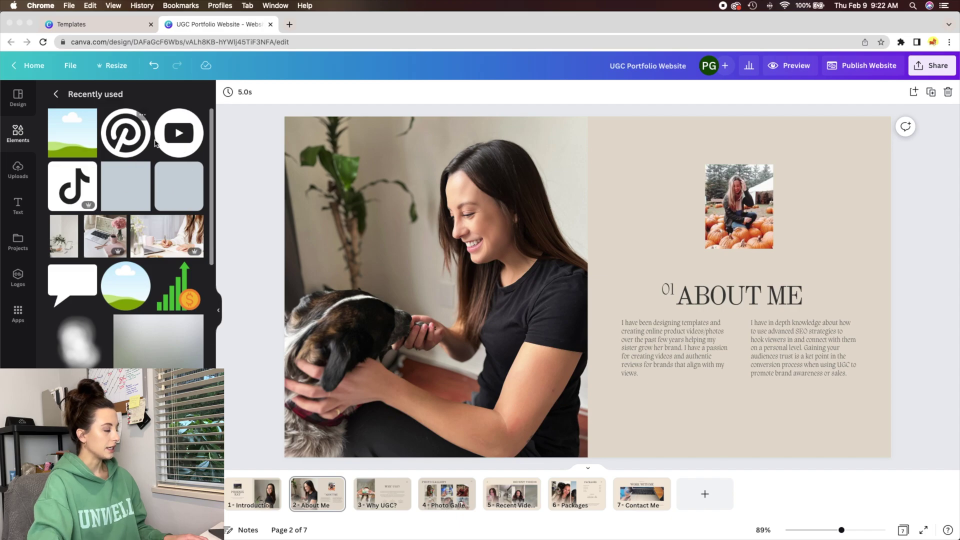
{"action": "left_click", "coordinate": [56, 95]}
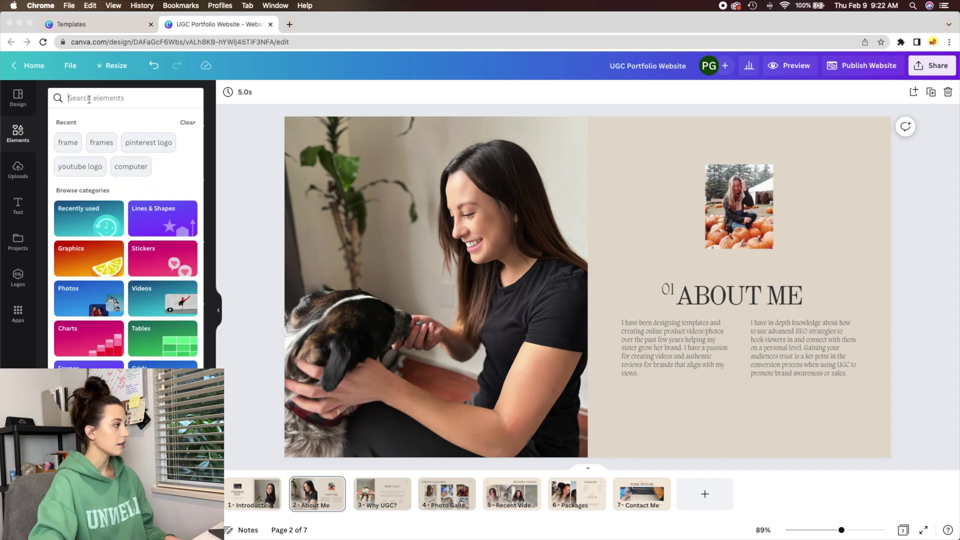
{"action": "type", "text": "tiktok"}
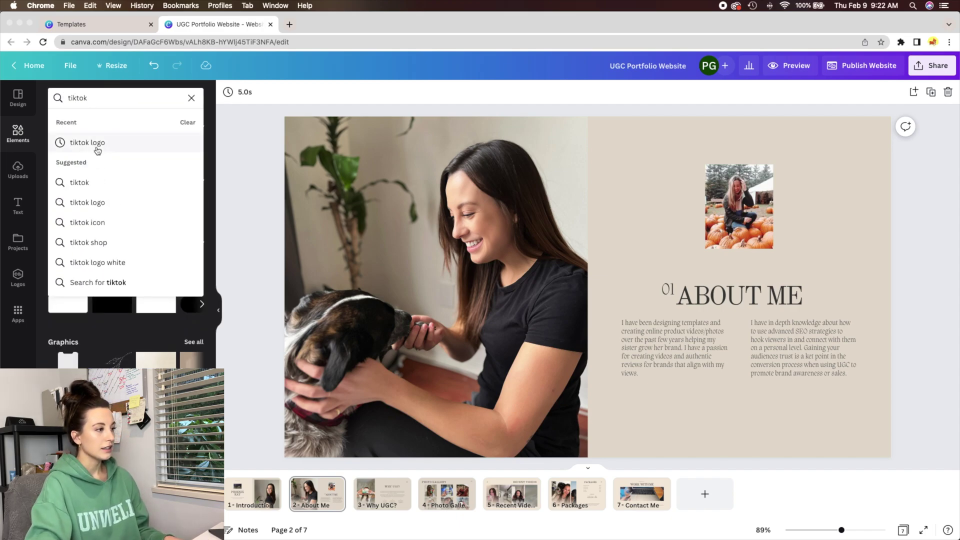
{"action": "left_click", "coordinate": [90, 144]}
{"action": "left_click", "coordinate": [159, 206]}
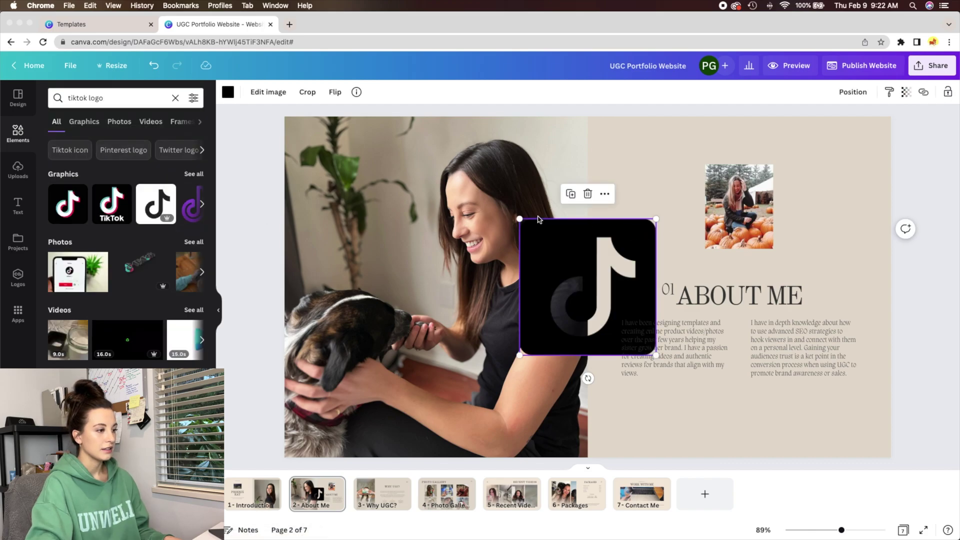
{"action": "left_click_drag", "start_coordinate": [519, 219], "coordinate": [675, 411]}
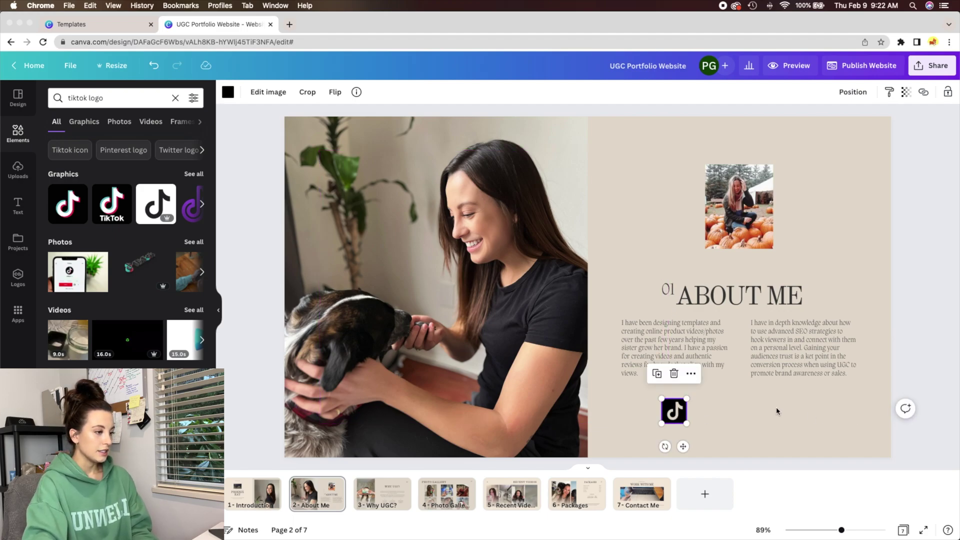
{"action": "mouse_move", "coordinate": [686, 424]}
{"action": "left_mouse_down"}
{"action": "mouse_move", "coordinate": [682, 409]}
{"action": "mouse_move", "coordinate": [692, 414]}
{"action": "left_mouse_up"}
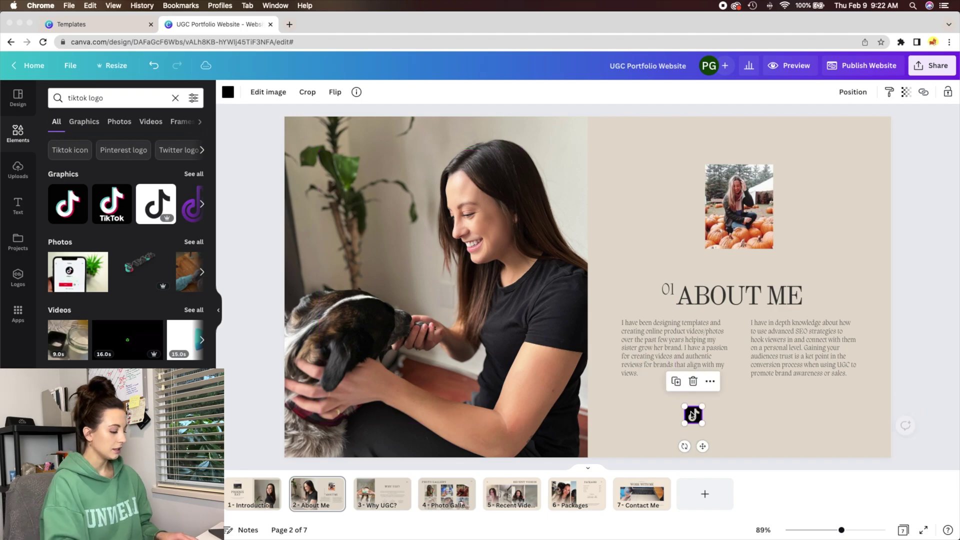
- Add a black Instagram icon and place it beside the TikTok icon
{"action": "left_click", "coordinate": [125, 99]}
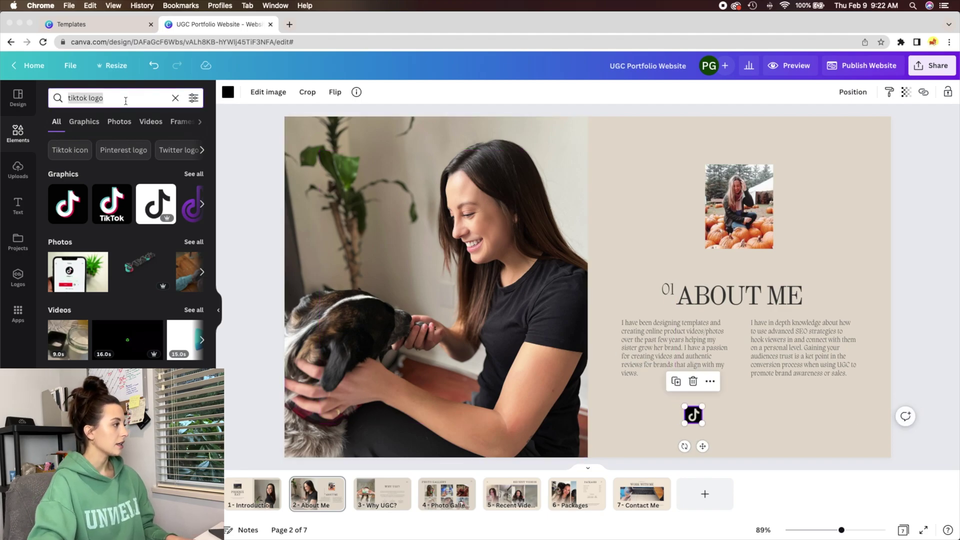
{"action": "type", "text": "instag"}
{"action": "left_click", "coordinate": [122, 144]}
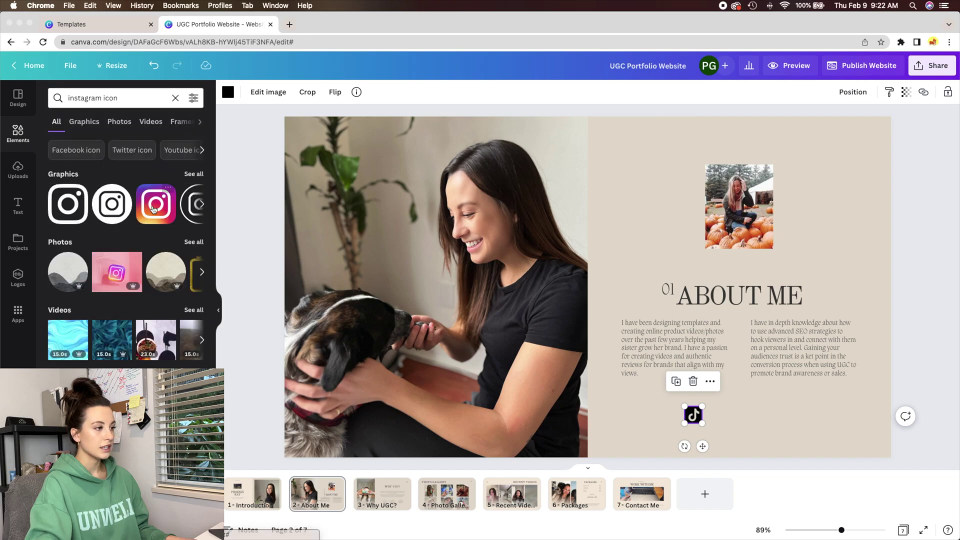
{"action": "left_click", "coordinate": [120, 194]}
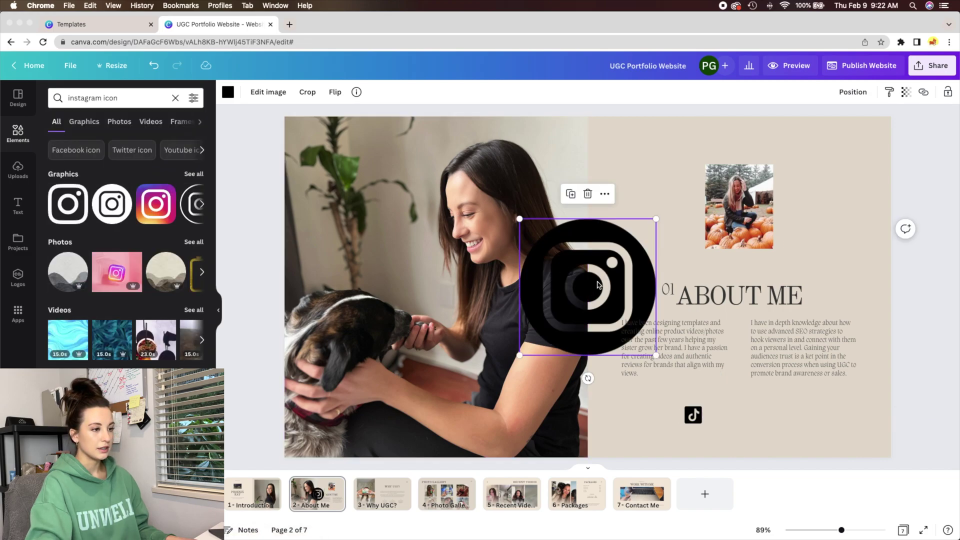
{"action": "left_click_drag", "start_coordinate": [598, 285], "coordinate": [725, 419]}
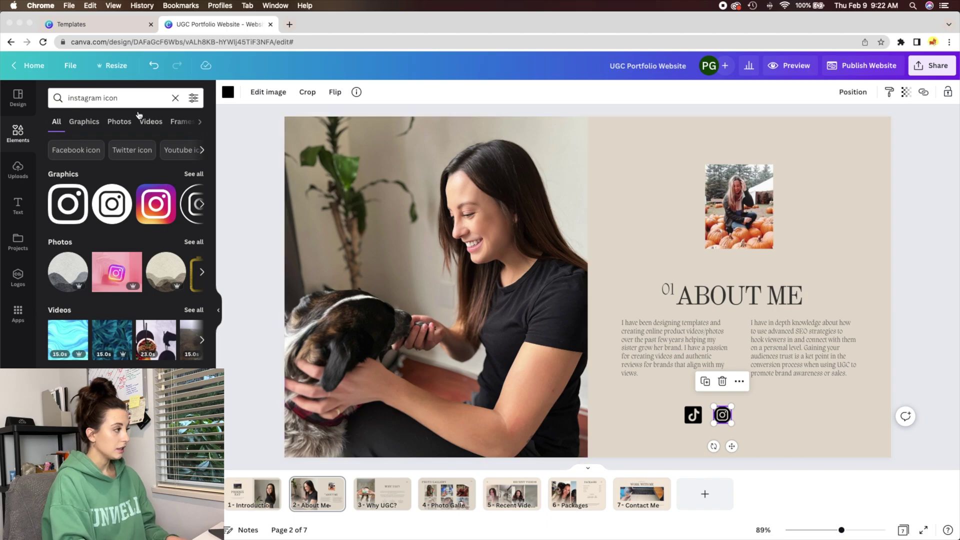
- Add a Pinterest icon, shrink it to 39x39 and place it beside the Instagram icon
{"action": "left_click", "coordinate": [83, 98]}
{"action": "double_click", "coordinate": [83, 98]}
{"action": "type", "text": "pinterest"}
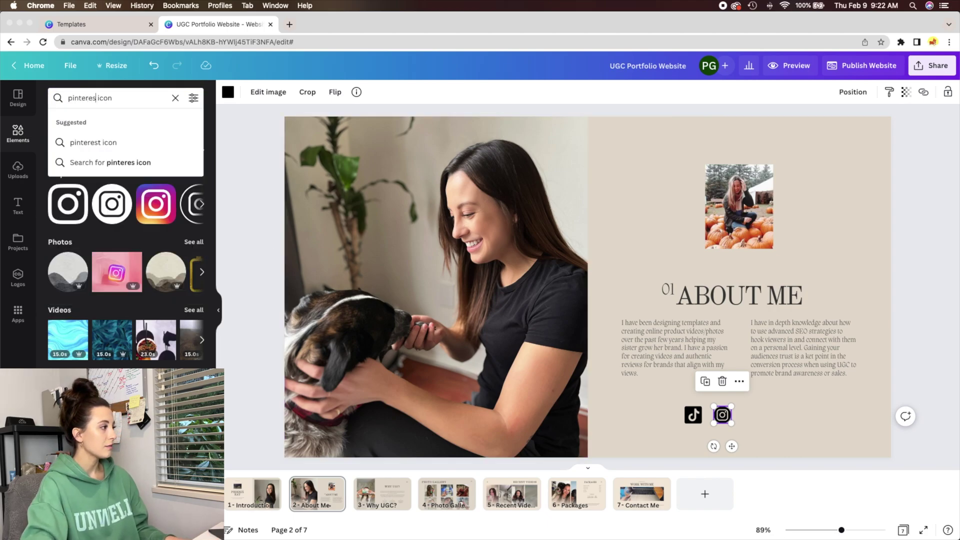
{"action": "left_click", "coordinate": [73, 142]}
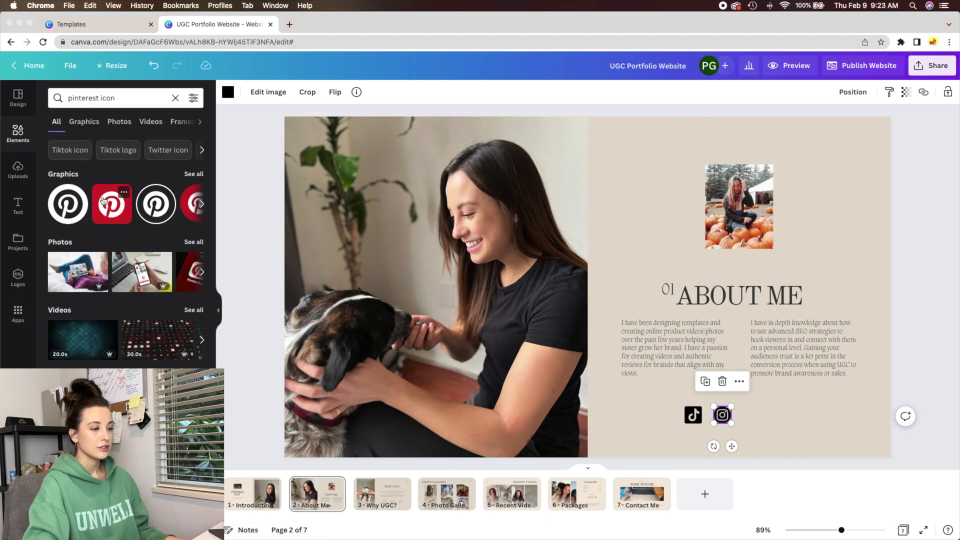
{"action": "left_click", "coordinate": [76, 193]}
{"action": "left_click_drag", "start_coordinate": [573, 264], "coordinate": [784, 335]}
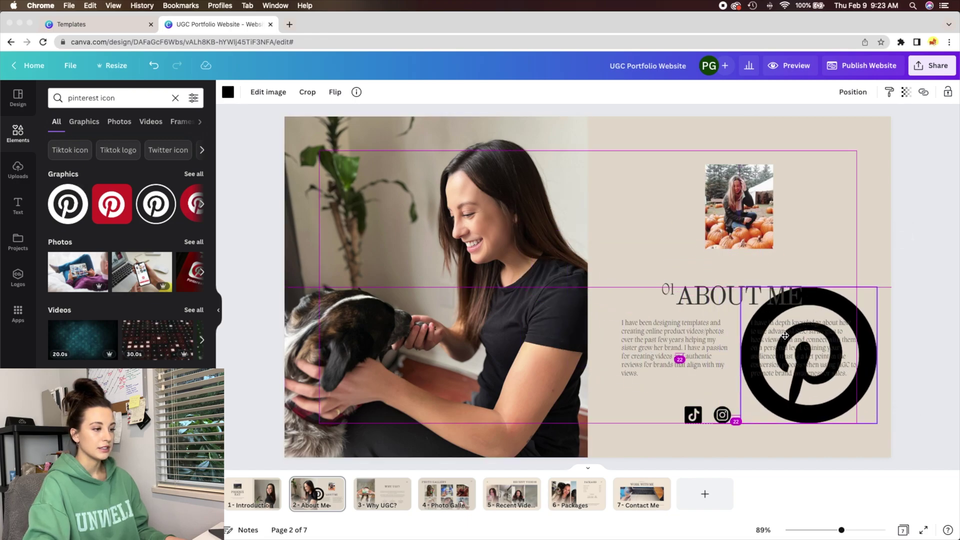
{"action": "left_click_drag", "start_coordinate": [876, 288], "coordinate": [716, 415]}
- Select all three social icons together and shift the row to the right
{"action": "left_click", "coordinate": [722, 415], "text": "shift"}
{"action": "left_click", "coordinate": [698, 416], "text": "shift"}
{"action": "left_click", "coordinate": [868, 406]}
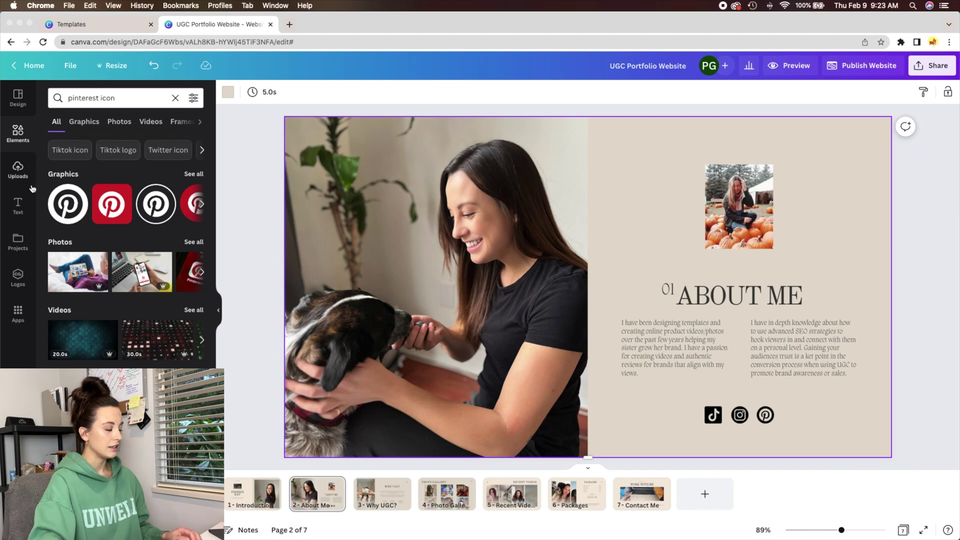
- Add a body text box reading 'Instagram handle' and place it below the social icons
{"action": "left_click", "coordinate": [18, 205]}
{"action": "left_click", "coordinate": [133, 234]}
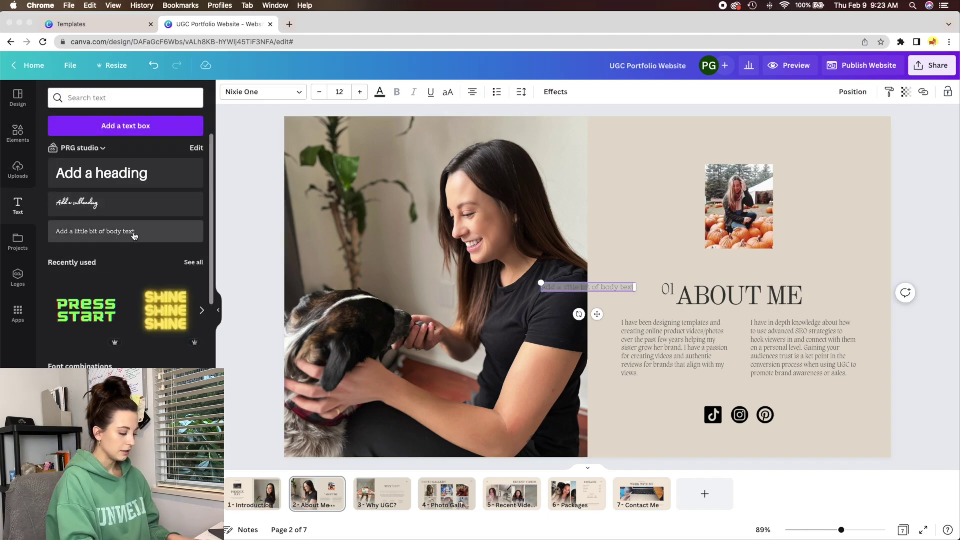
{"action": "key", "text": "BackSpace"}
{"action": "type", "text": "Instagram H"}
{"action": "key", "text": "BackSpace"}
{"action": "type", "text": "handle"}
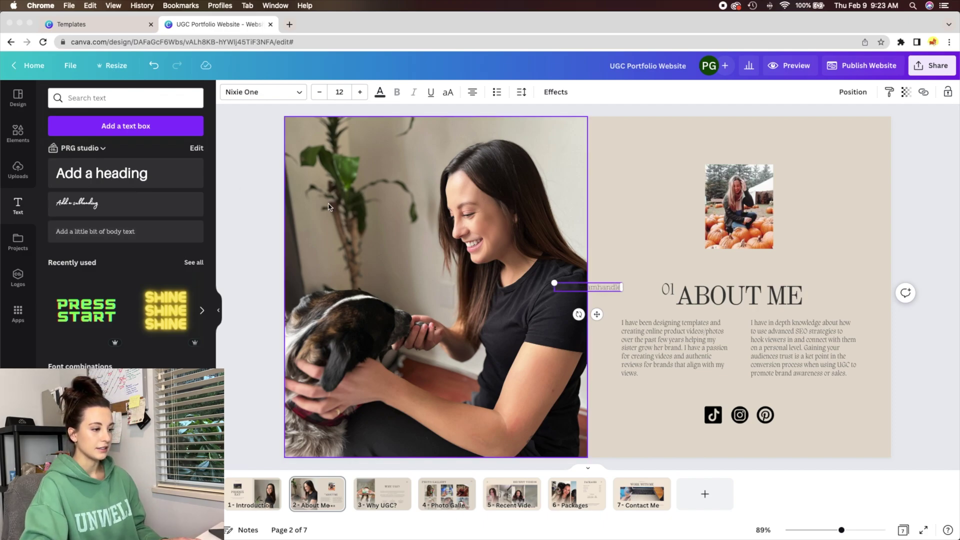
{"action": "left_click_drag", "start_coordinate": [597, 314], "coordinate": [751, 463]}
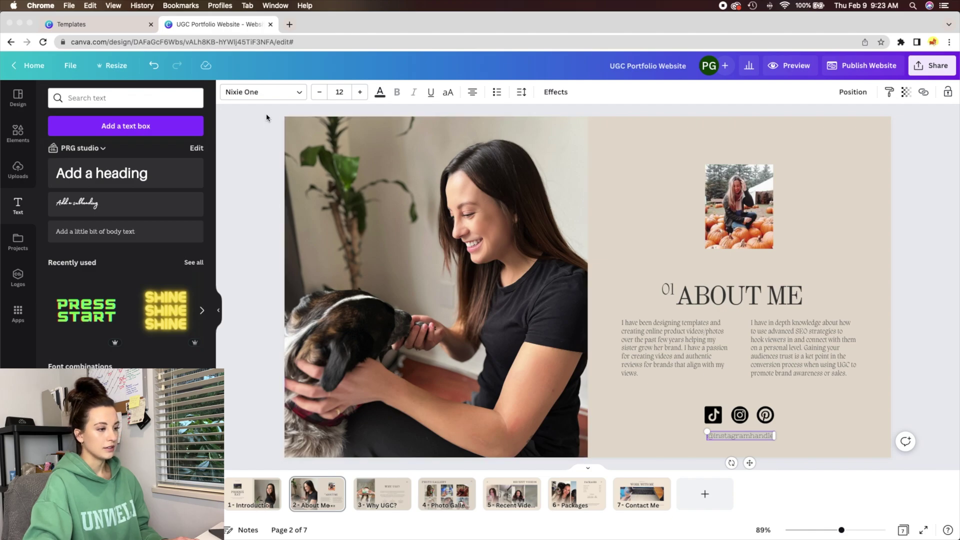
- Set the handle caption's font to Migra ExtraLight
{"action": "left_click", "coordinate": [242, 92]}
{"action": "left_click", "coordinate": [102, 166]}
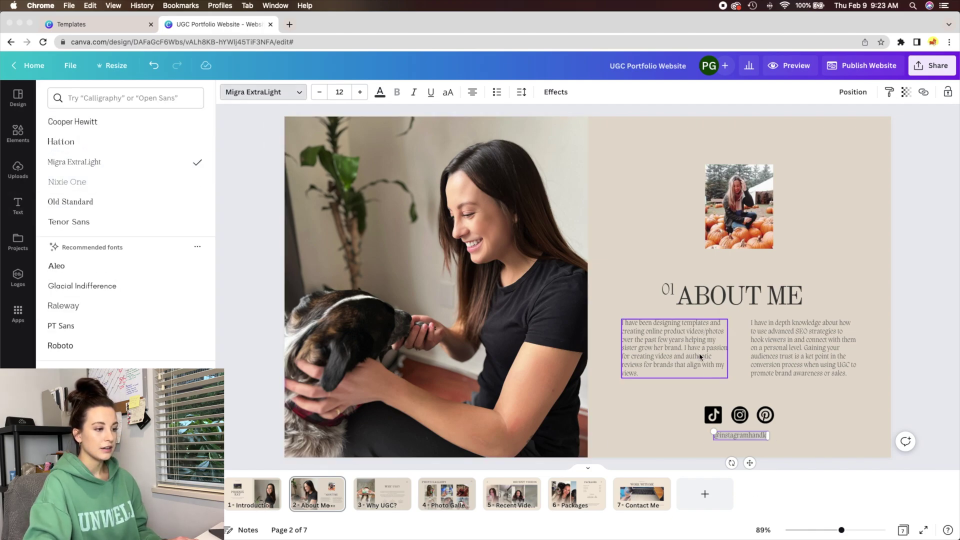
{"action": "left_click", "coordinate": [762, 438]}
{"action": "left_click", "coordinate": [791, 426]}
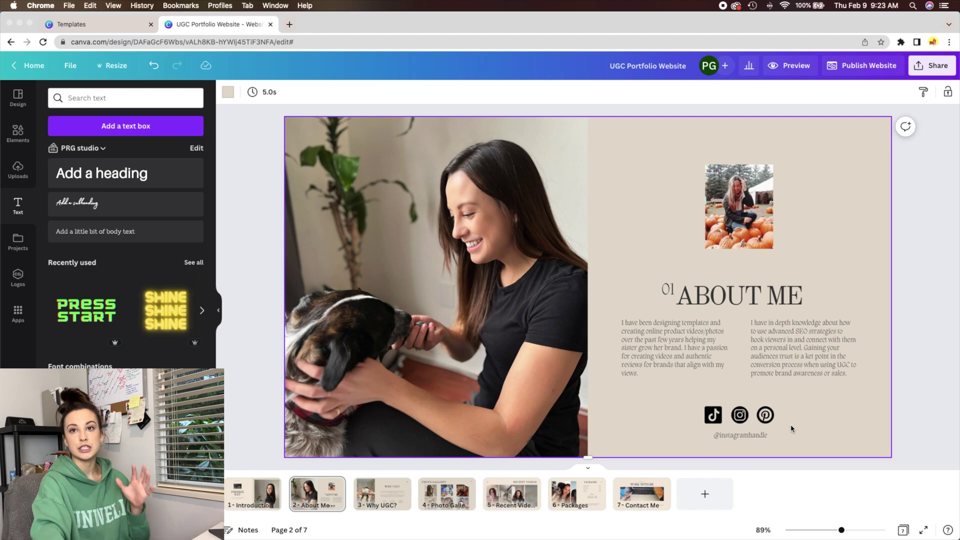
{"action": "left_click", "coordinate": [742, 417]}
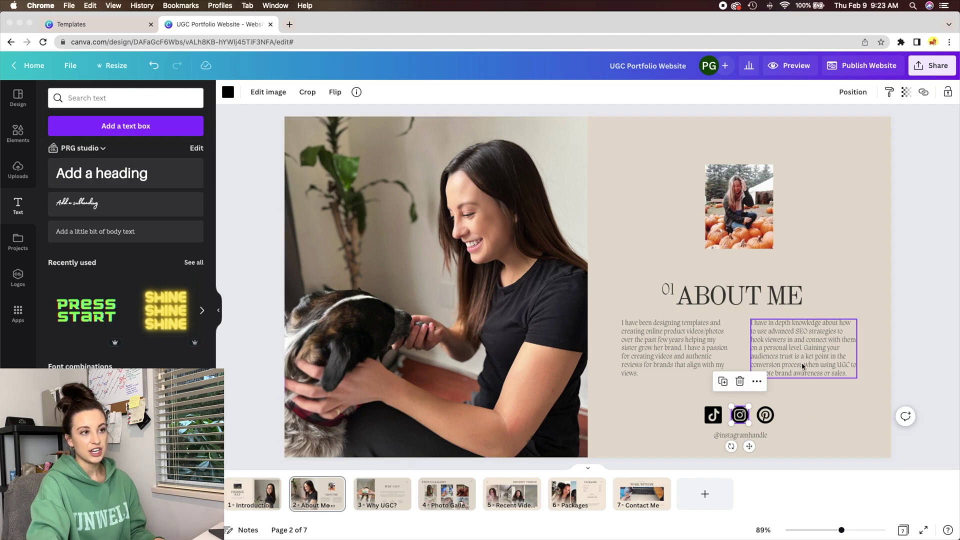
{"action": "left_click", "coordinate": [926, 94]}
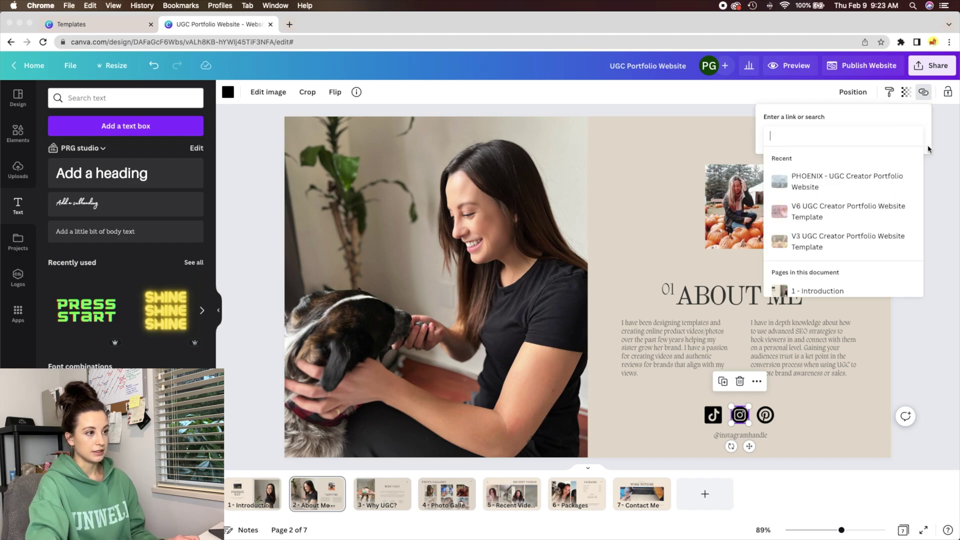
{"action": "right_click", "coordinate": [801, 136]}
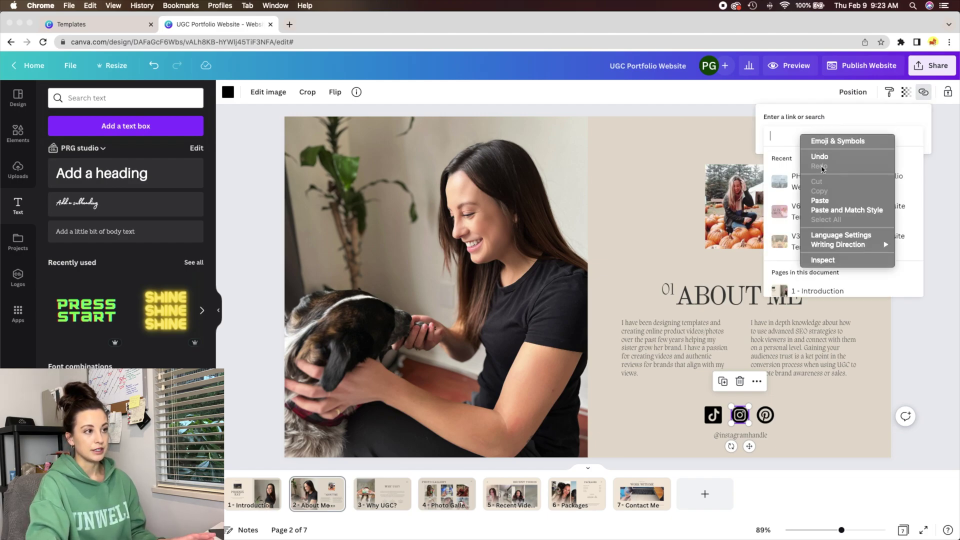
{"action": "left_click", "coordinate": [947, 246]}
{"action": "left_click", "coordinate": [943, 243]}
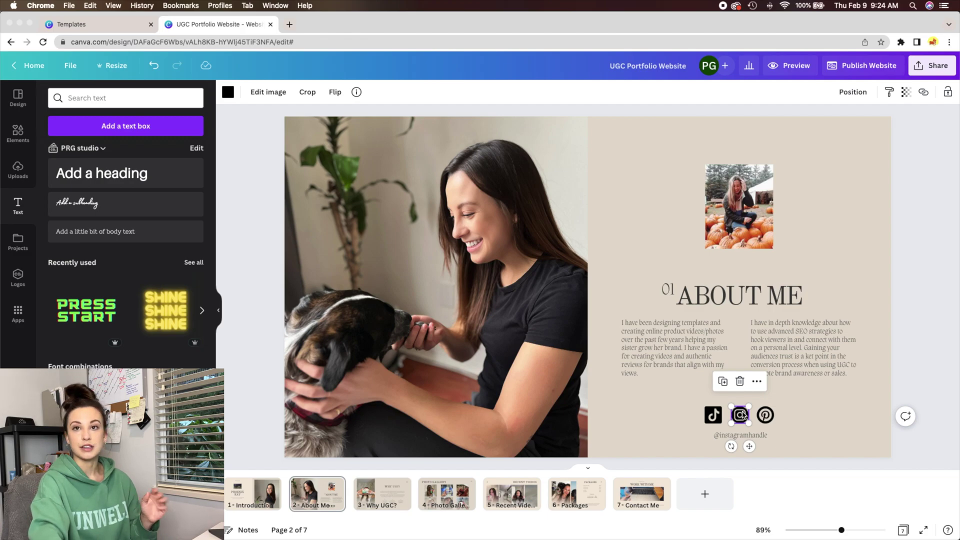
{"action": "key", "text": "super+k"}
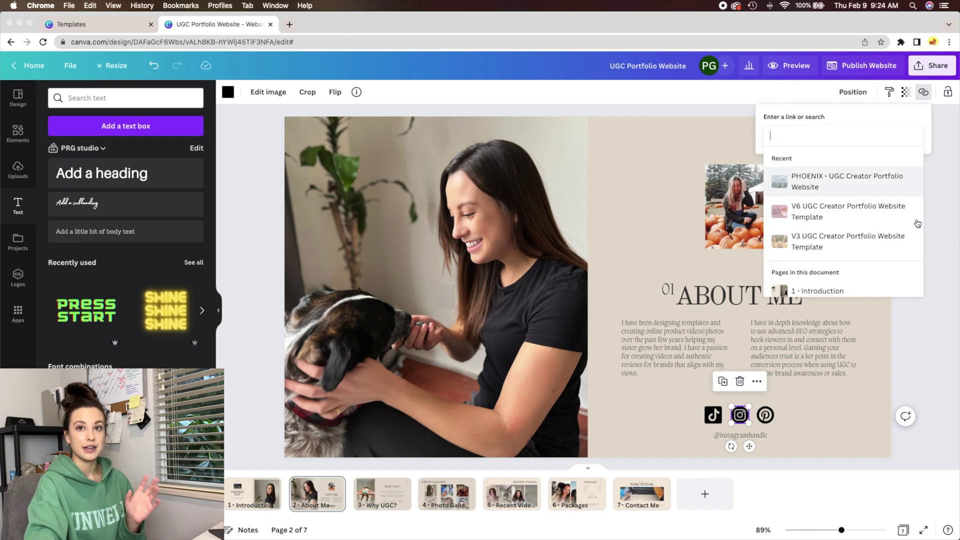
{"action": "left_click", "coordinate": [924, 350]}
{"action": "left_click", "coordinate": [837, 403]}
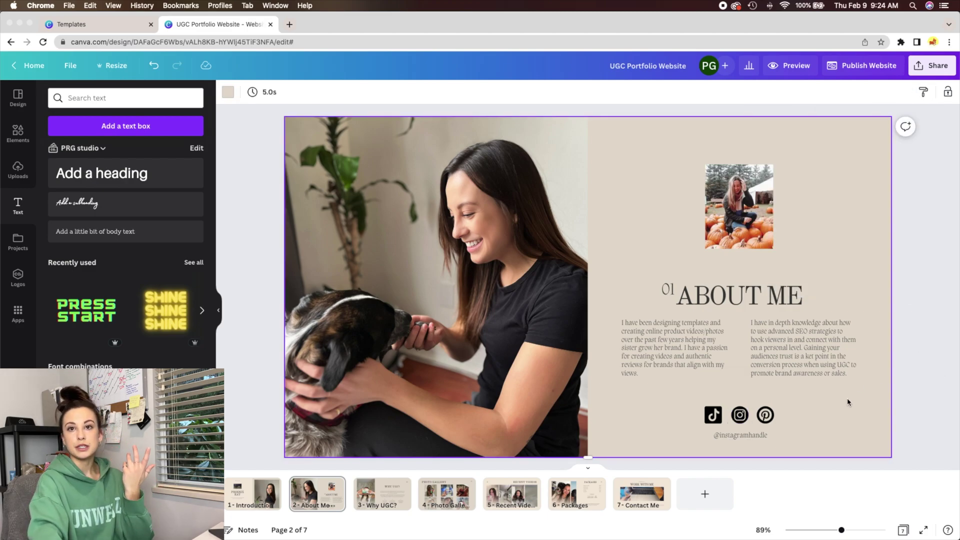